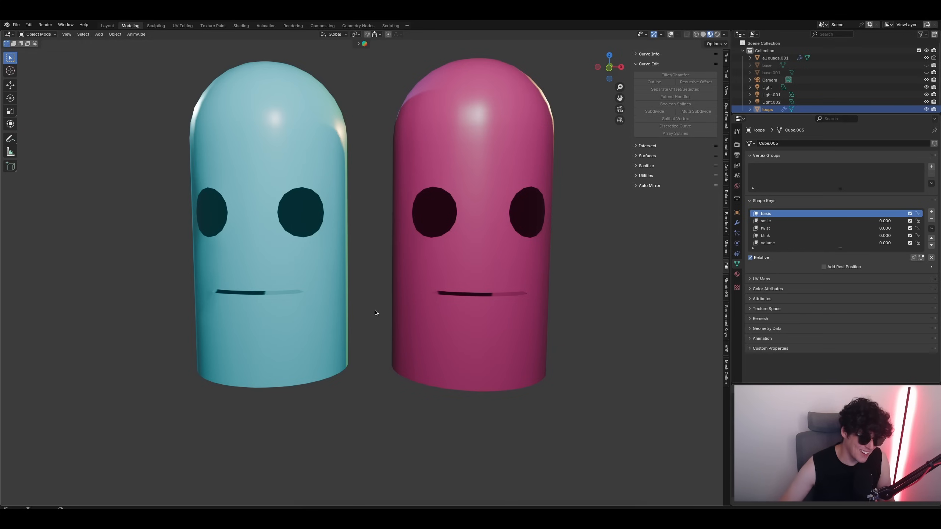
- Turn on the viewport overlays to show the wireframe topology of the blue and pink heads
scroll(380, 304, "down", 2)
scroll(382, 271, "up", 1)
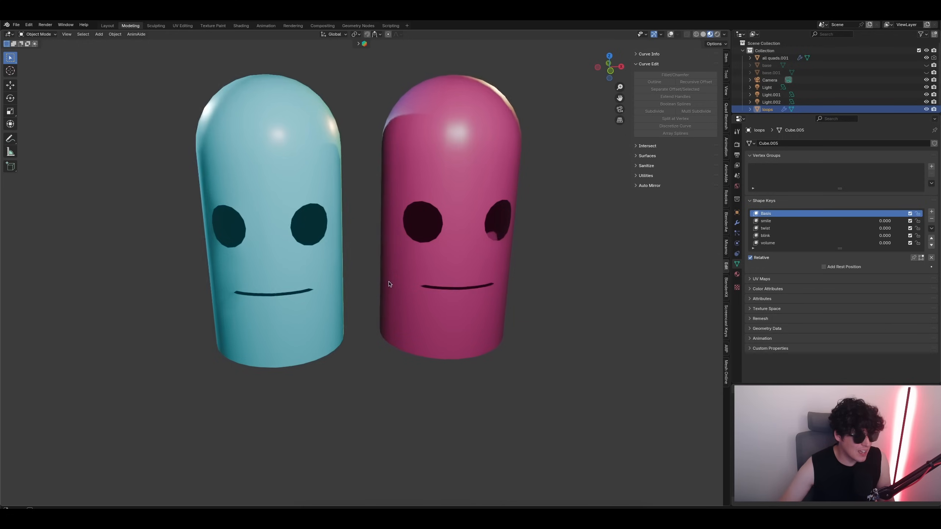
left_click(379, 270)
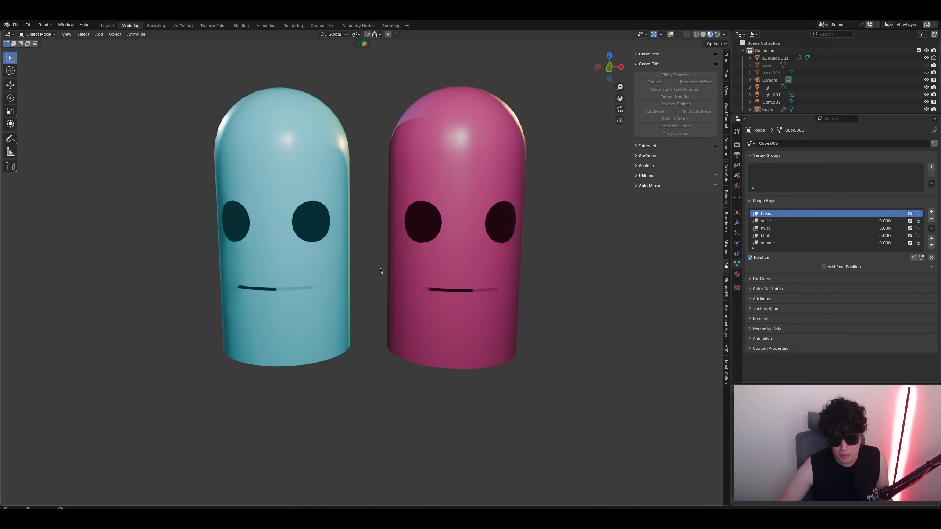
middle_click_drag(379, 269, 406, 291, "shift")
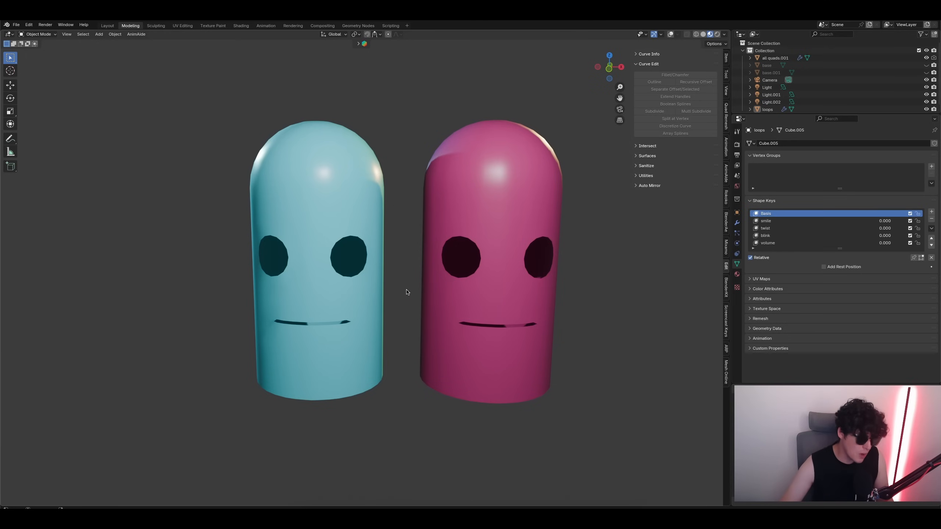
left_click(670, 35)
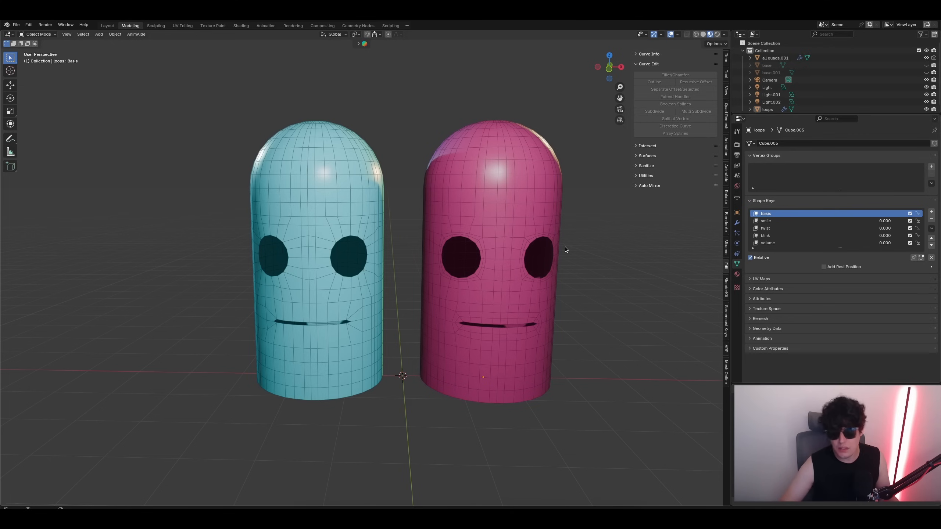
- Preview the blue head's Default shape key at value 1.000 and reset it to 0.000
left_click(303, 301)
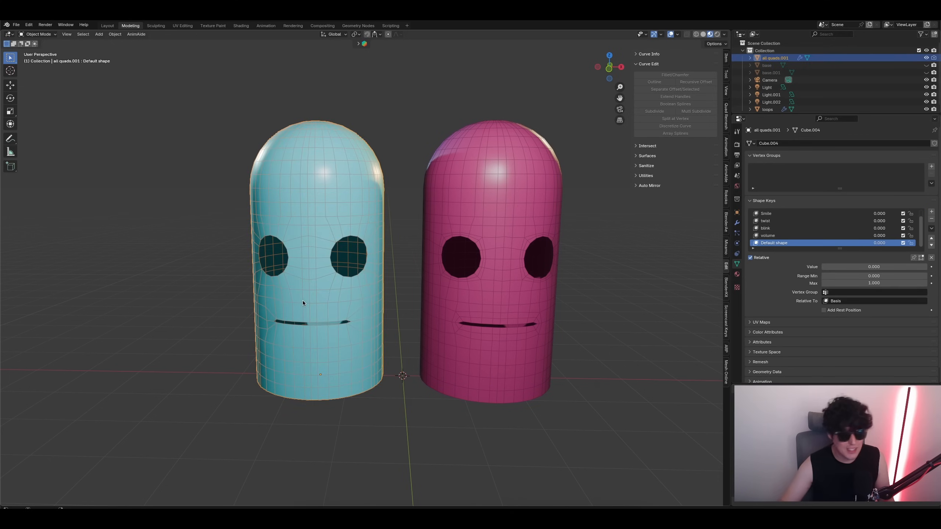
left_click(494, 290)
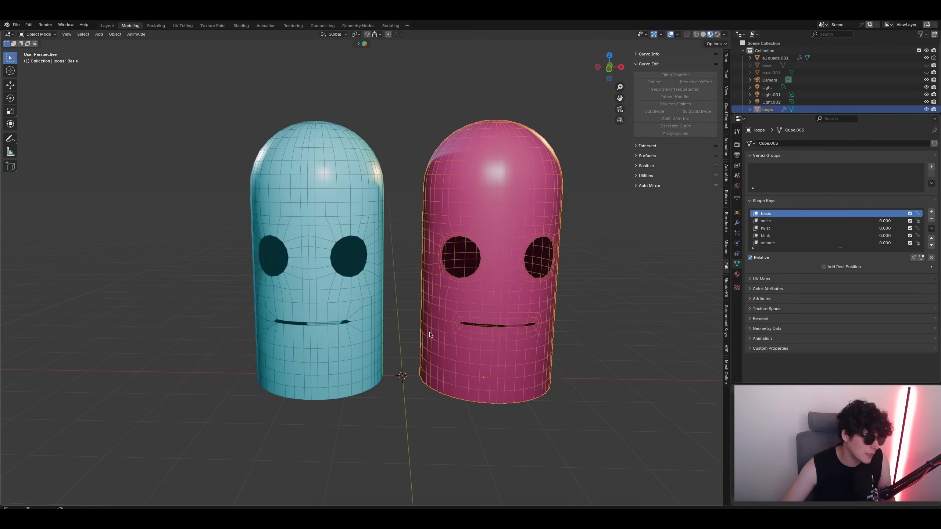
left_click(366, 409)
left_click(365, 385)
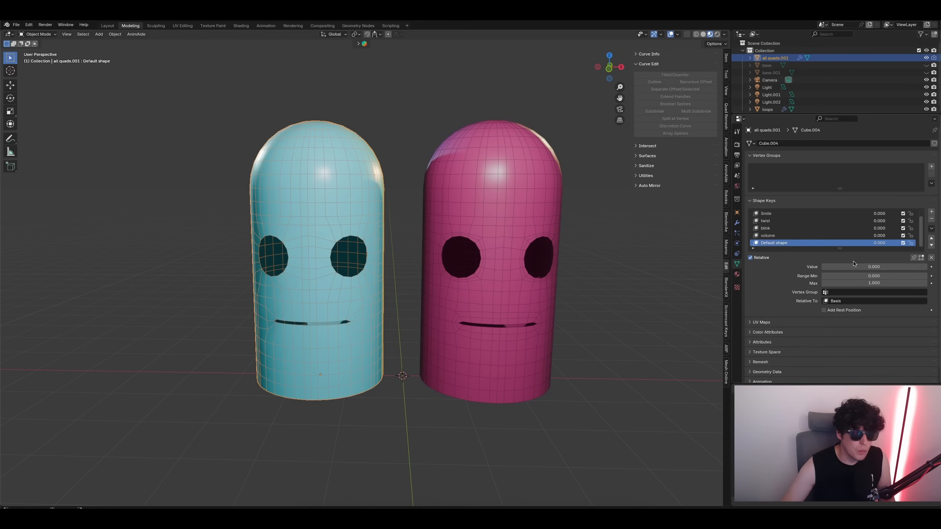
left_click_drag(834, 267, 926, 267)
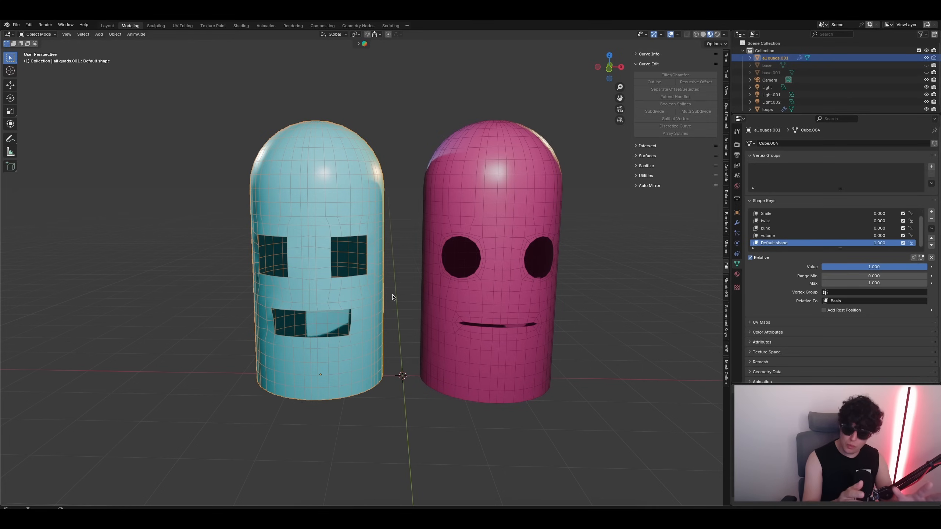
scroll(300, 335, "up", 3)
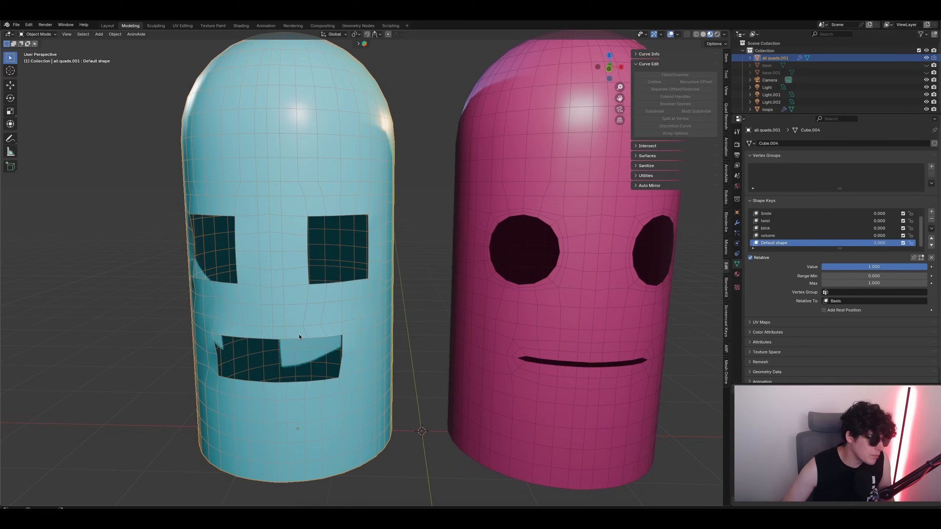
middle_click_drag(300, 335, 344, 284)
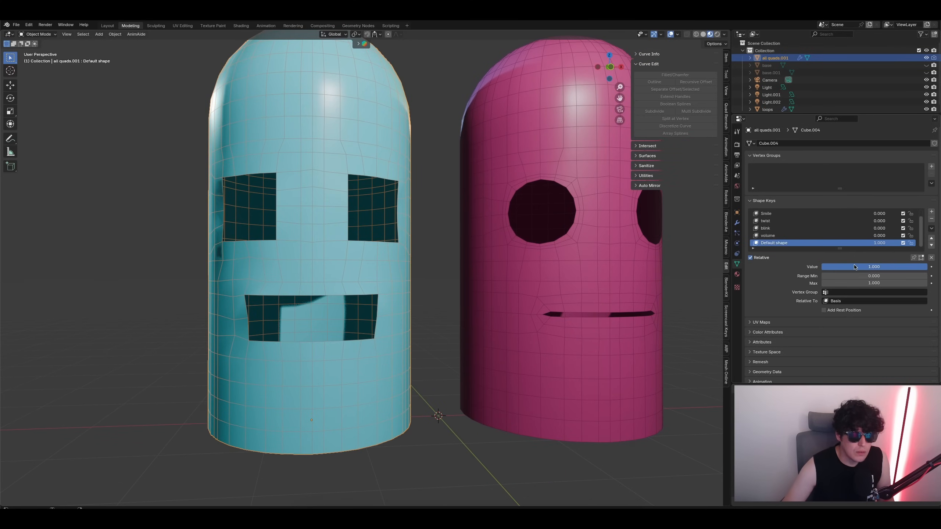
left_click_drag(850, 264, 754, 277)
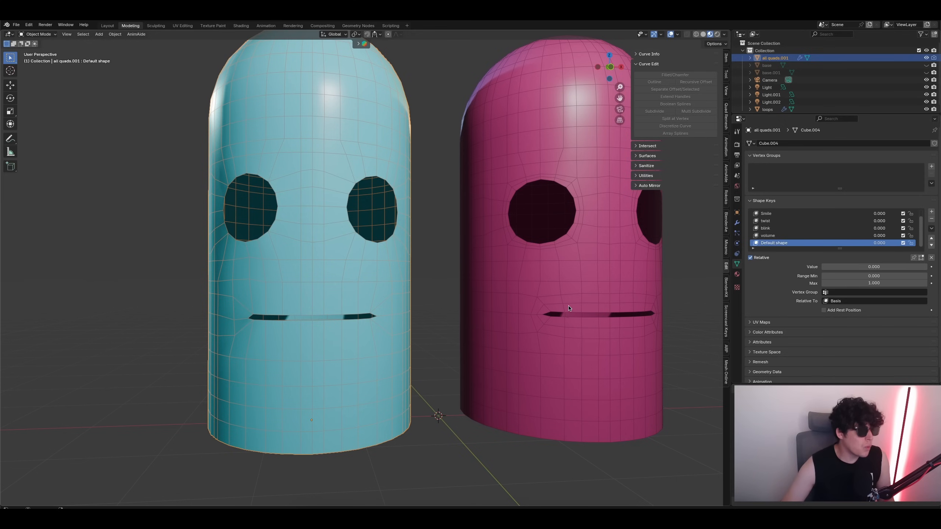
- Select the pink head and enter Edit Mode with edge selection active
scroll(568, 306, "down", 2)
middle_click_drag(566, 303, 544, 308, "shift")
left_click(544, 309)
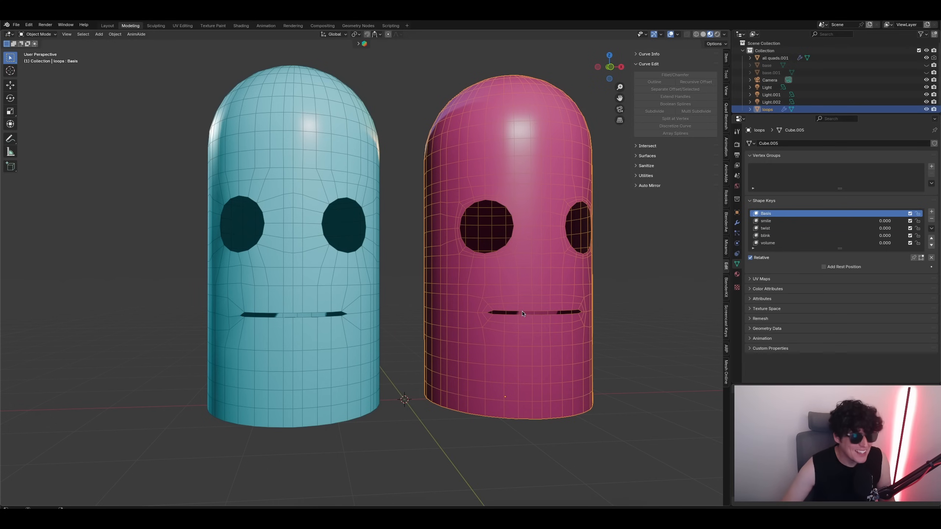
middle_click_drag(515, 314, 427, 305, "shift")
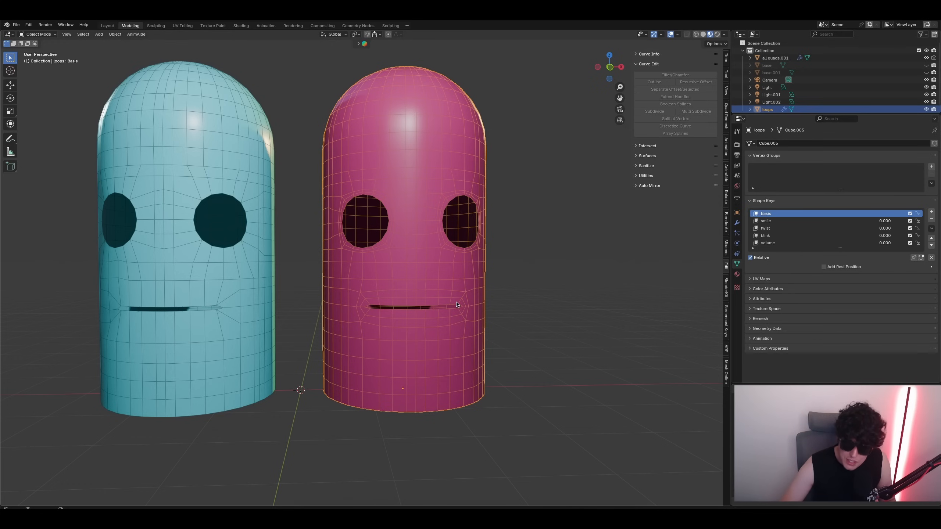
key("Tab")
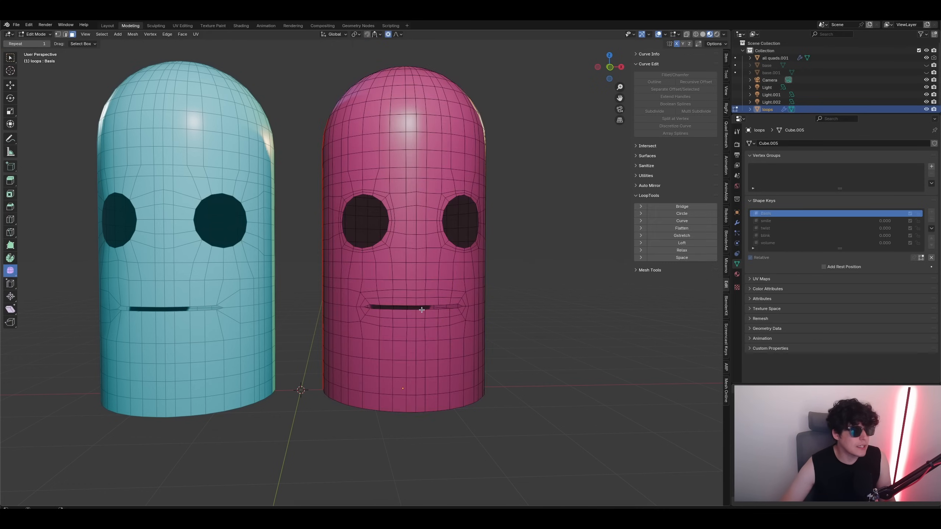
key("2")
scroll(393, 296, "up", 2)
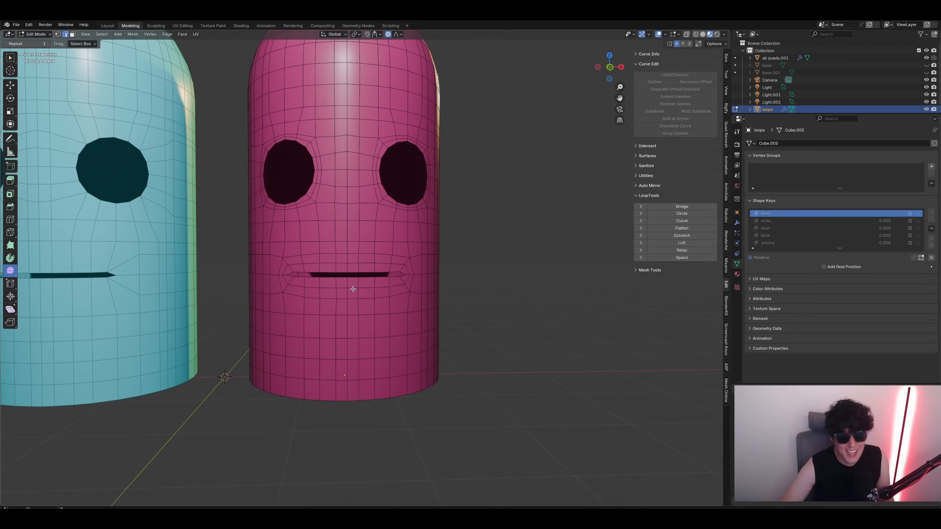
- Trace the edges around the pink head's mouth and select the full edge loop surrounding it
left_click(357, 289)
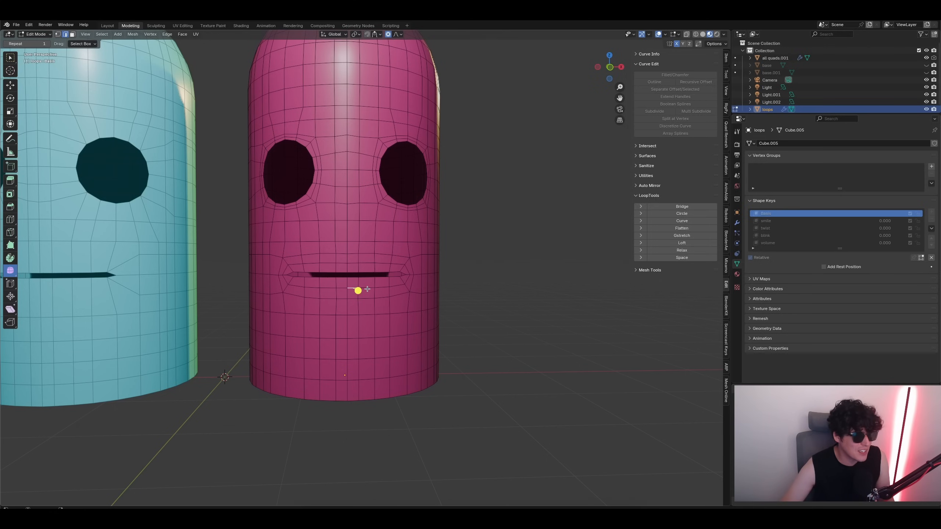
left_click(368, 288)
left_click(384, 287)
left_click(396, 286)
left_click(407, 280)
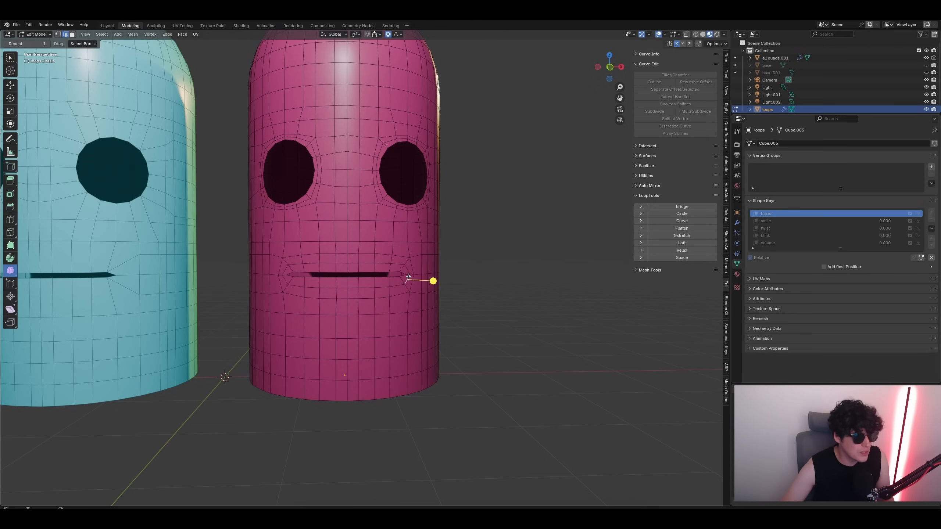
left_click(407, 272)
left_click(389, 264)
left_click(370, 263)
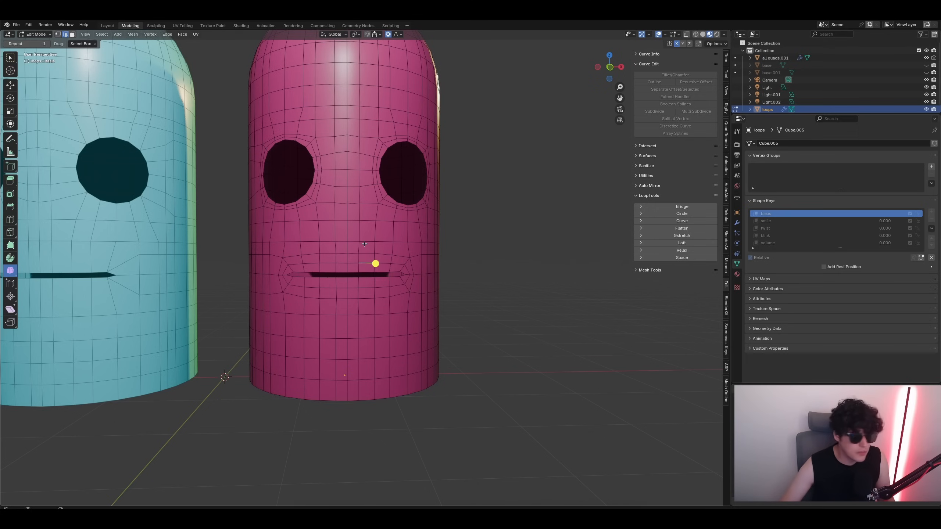
left_click(355, 289, "alt")
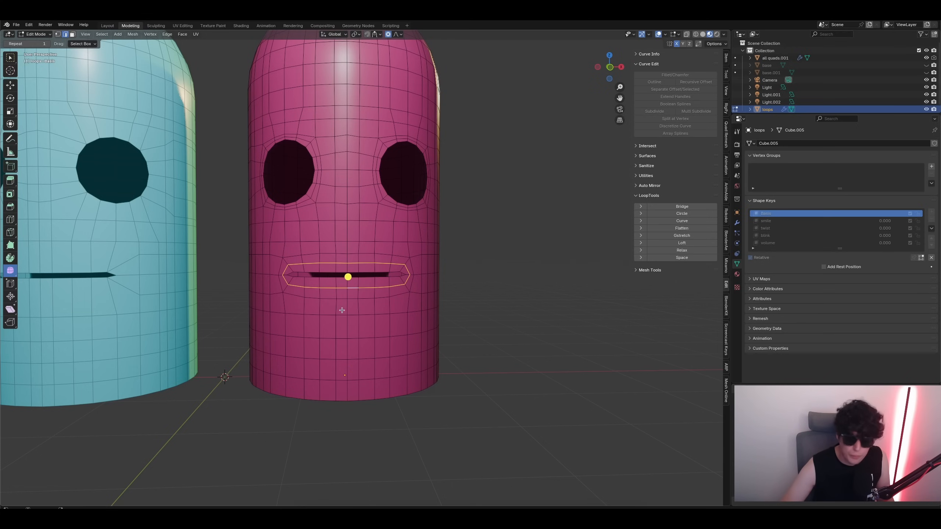
- Check the pink head's edge flow by selecting a vertical edge loop below the mouth and the loop around one eye
middle_click_drag(406, 293, 455, 298, "shift")
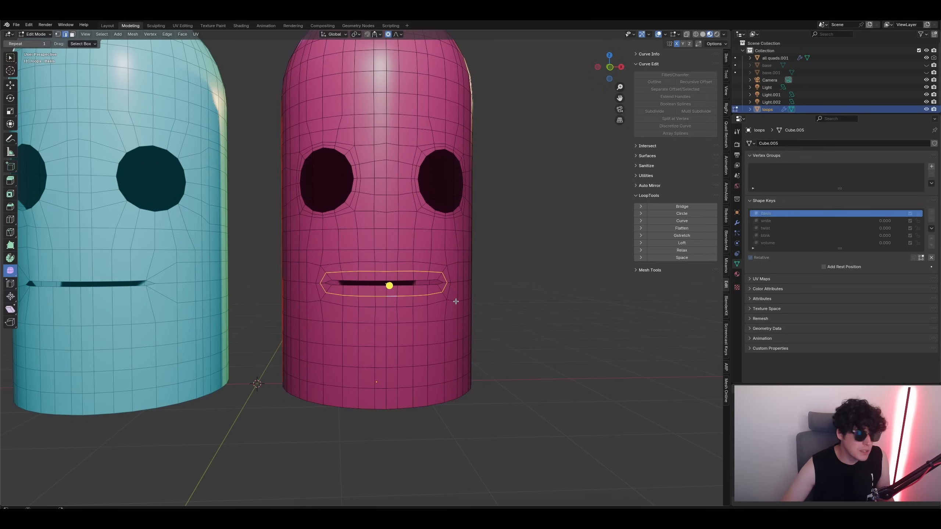
left_click(413, 339, "alt")
left_click(397, 338, "alt")
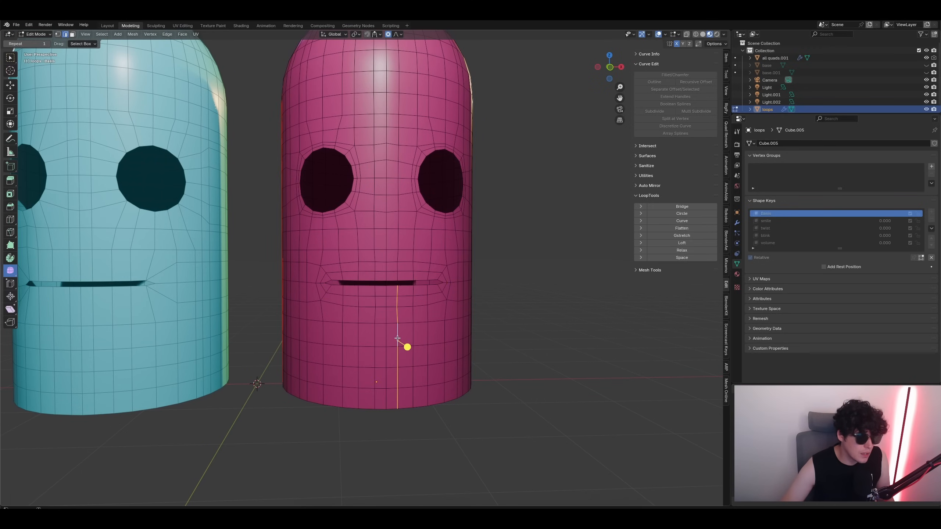
left_click(444, 326, "alt")
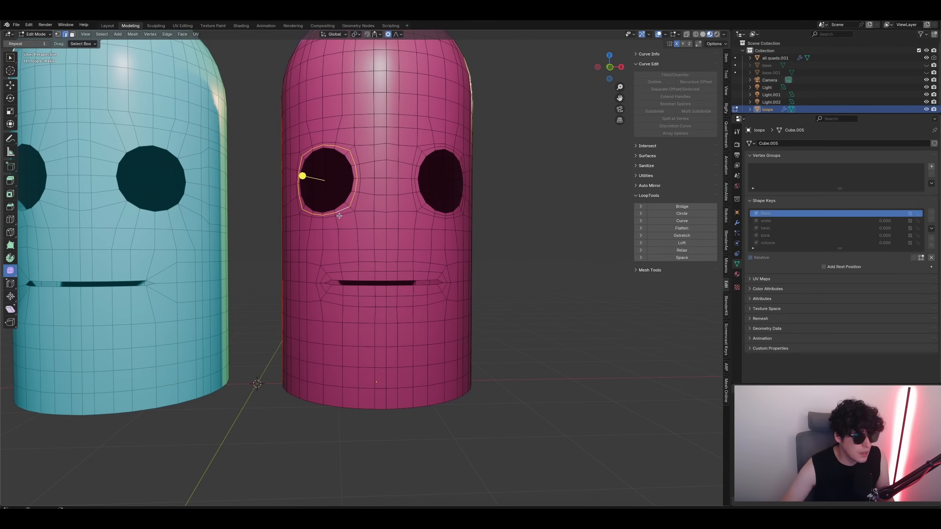
middle_click_drag(275, 257, 345, 238, "shift")
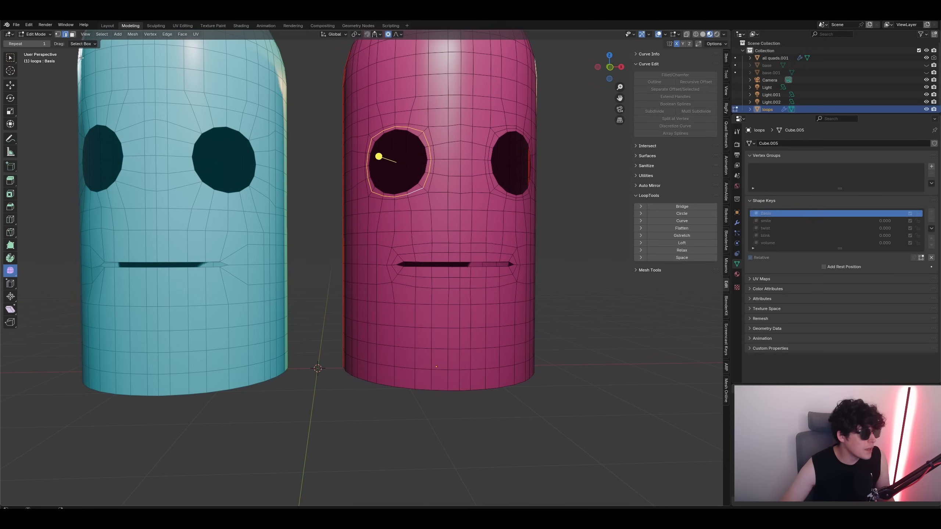
- Leave the pink head's Edit Mode, open the blue head in Edit Mode and activate its Basis shape key
left_click(36, 34)
left_click(35, 43)
left_click(187, 265)
key("Tab")
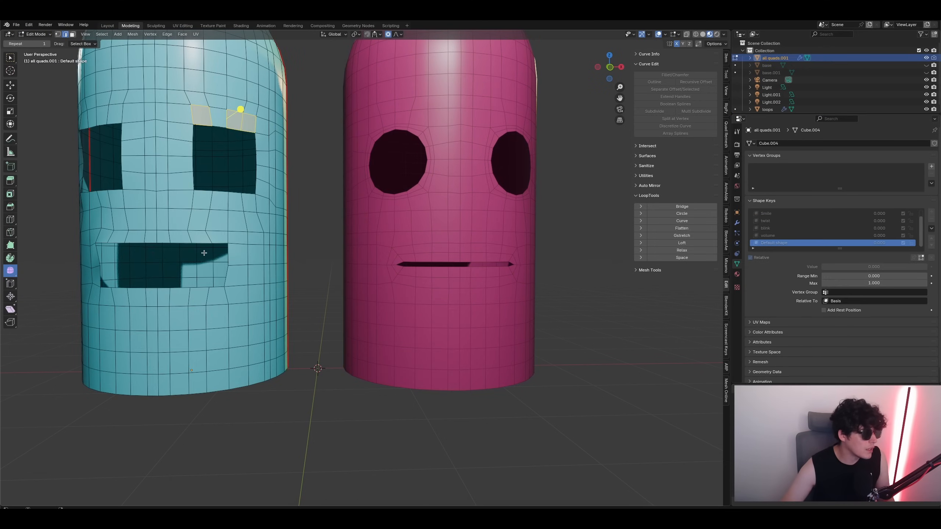
scroll(797, 254, "up", 2)
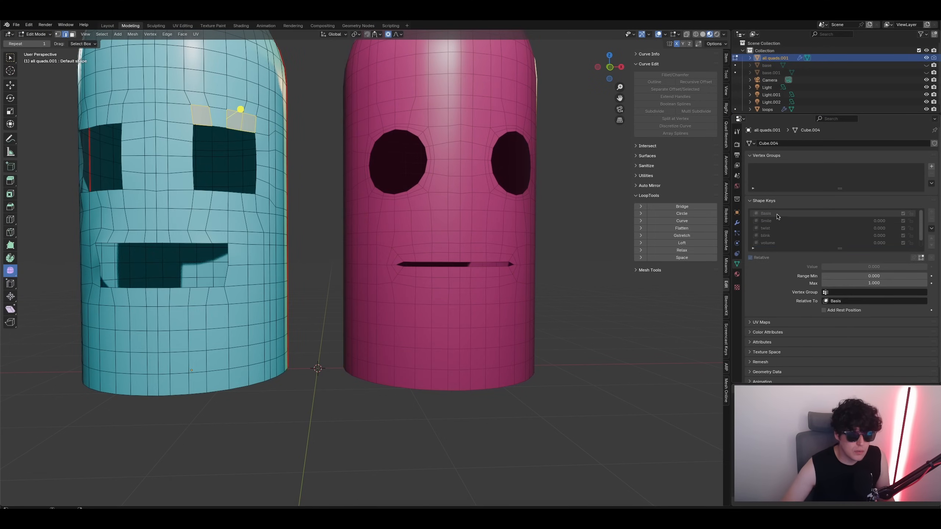
left_click(774, 213)
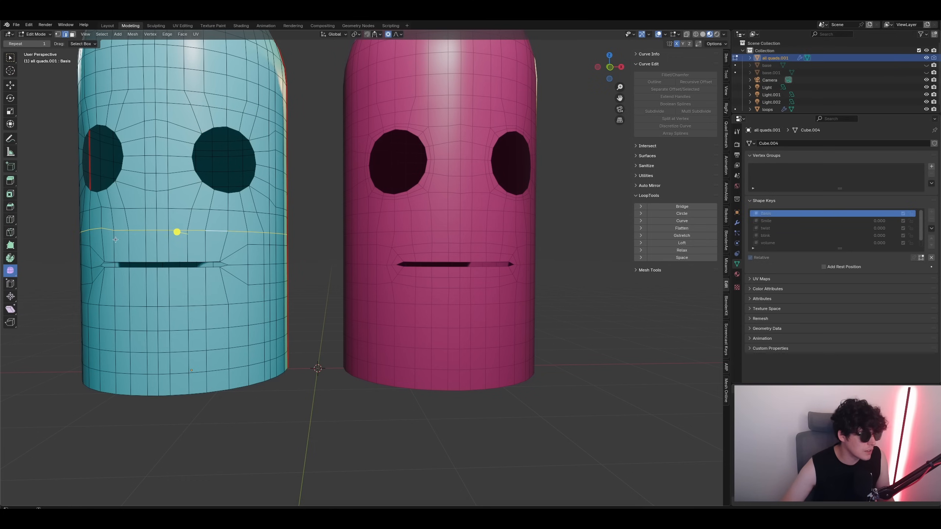
- Examine the edge flow around the blue head's eyes and mouth from several angles
middle_click_drag(265, 265, 332, 270)
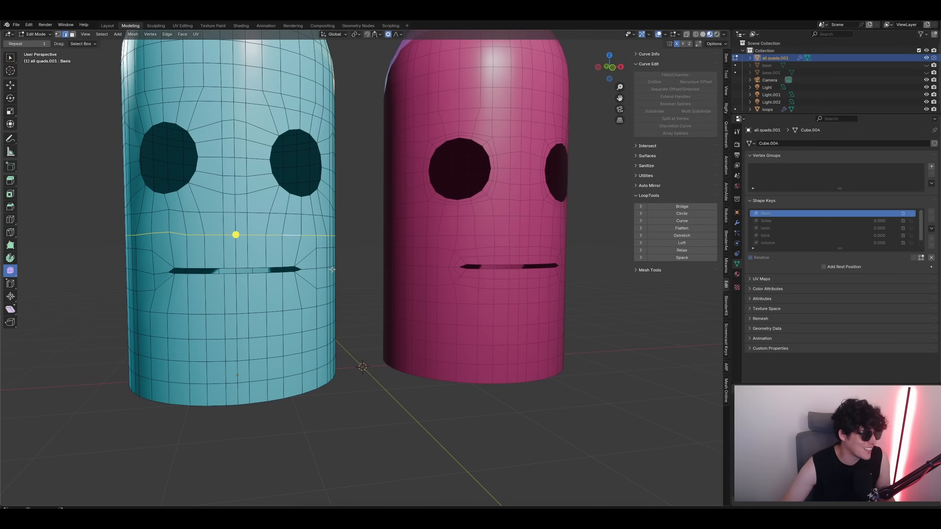
scroll(341, 272, "down", 2)
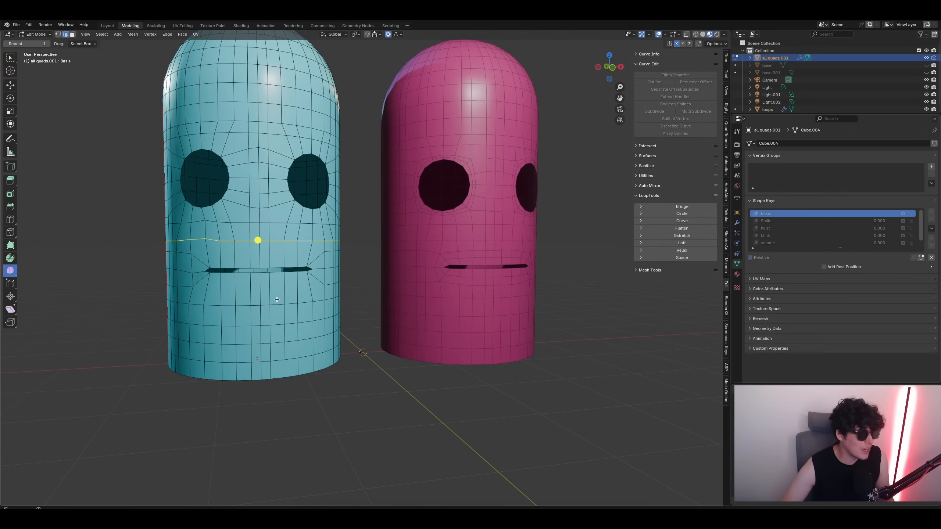
middle_click_drag(321, 307, 310, 289)
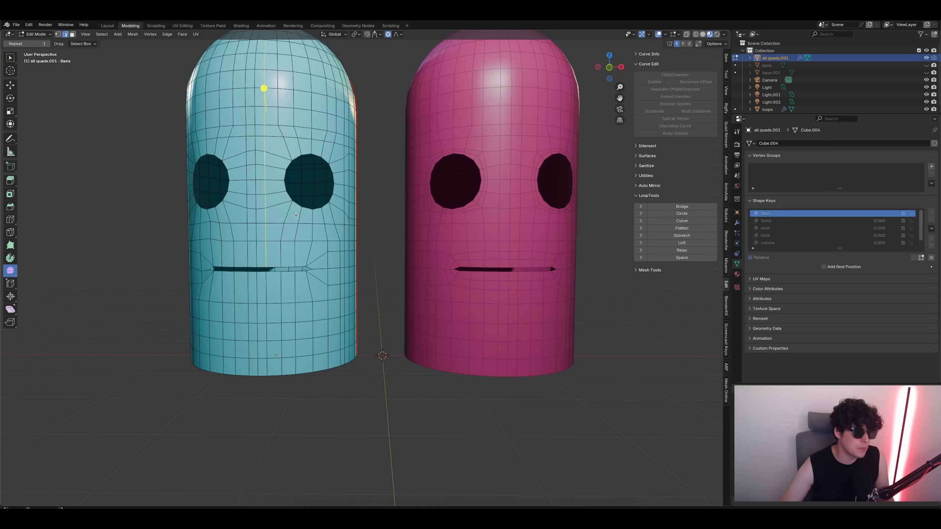
mouse_move(283, 325)
middle_mouse_down()
mouse_move(276, 313)
mouse_move(285, 307)
middle_mouse_up()
middle_click_drag(320, 266, 355, 263)
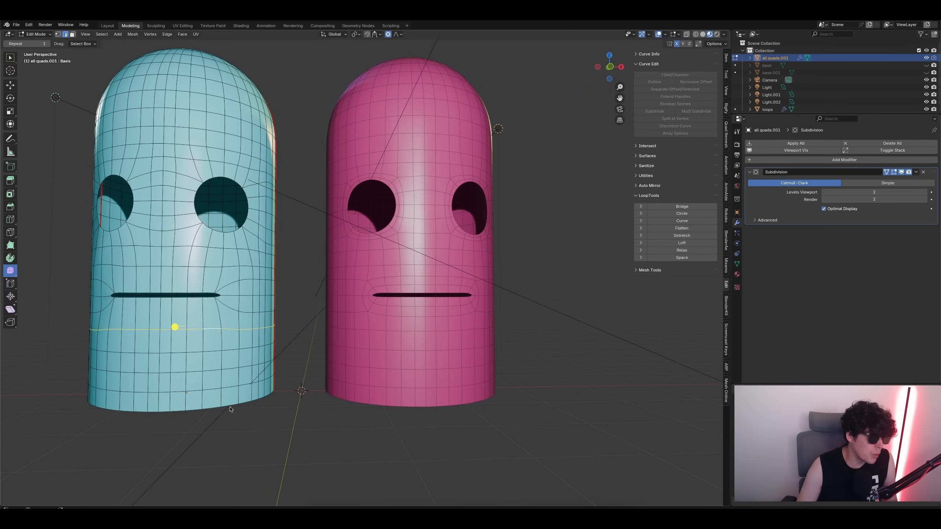
- Return the blue head to Object Mode and set its Smile shape key value to 1.000
key("Tab")
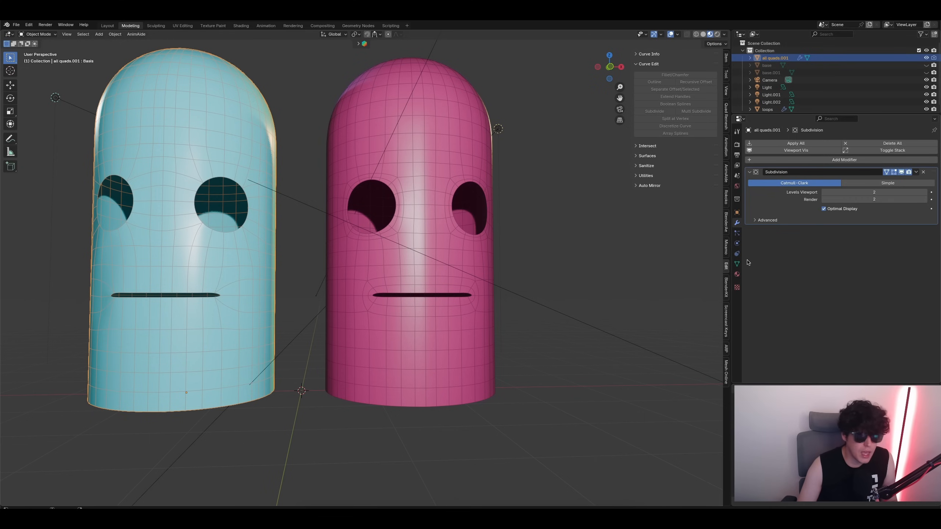
left_click(737, 213)
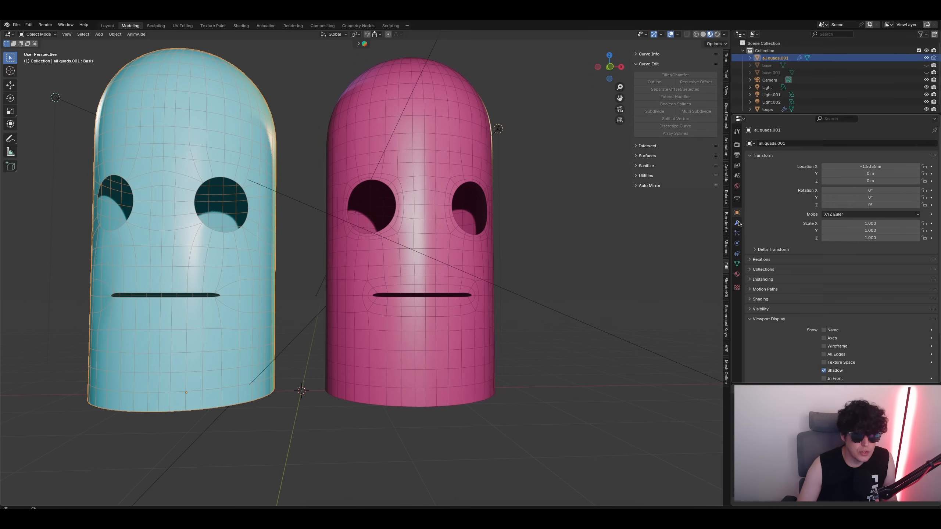
left_click(737, 264)
left_click(771, 222)
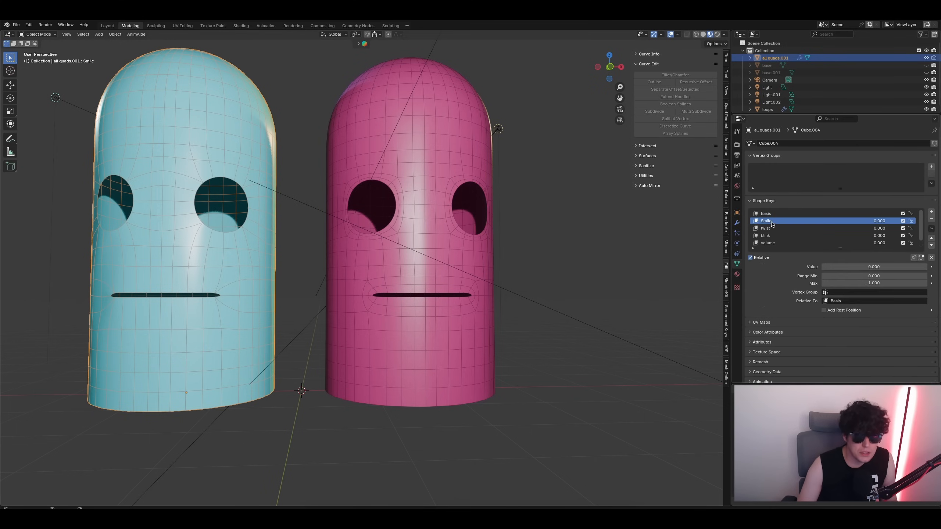
left_click_drag(835, 267, 926, 267)
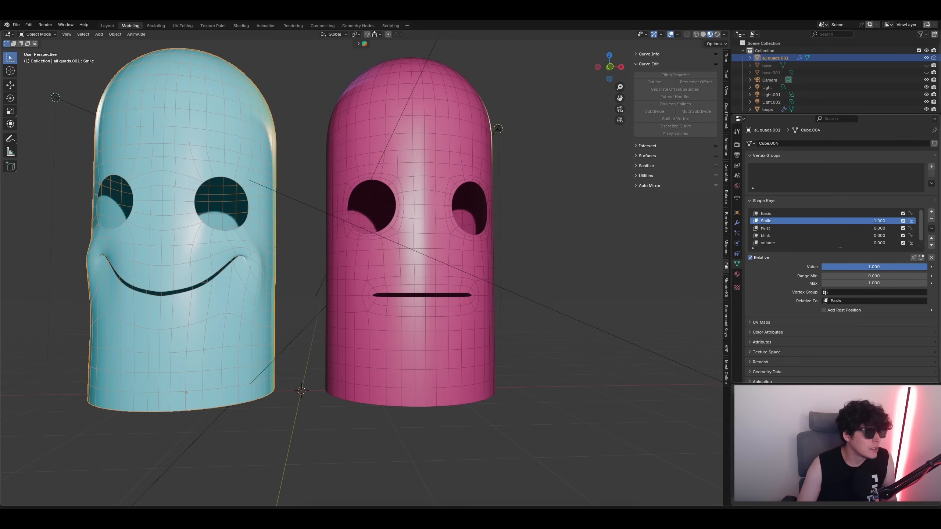
- Set the pink head's smile shape key value to 1.000 and compare both smiling heads side by side
left_click(444, 328)
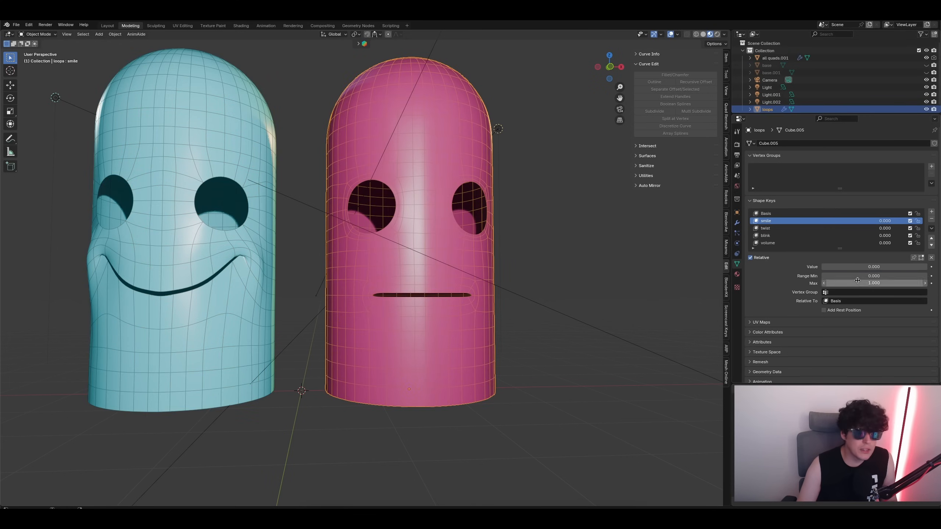
left_click_drag(846, 267, 937, 267)
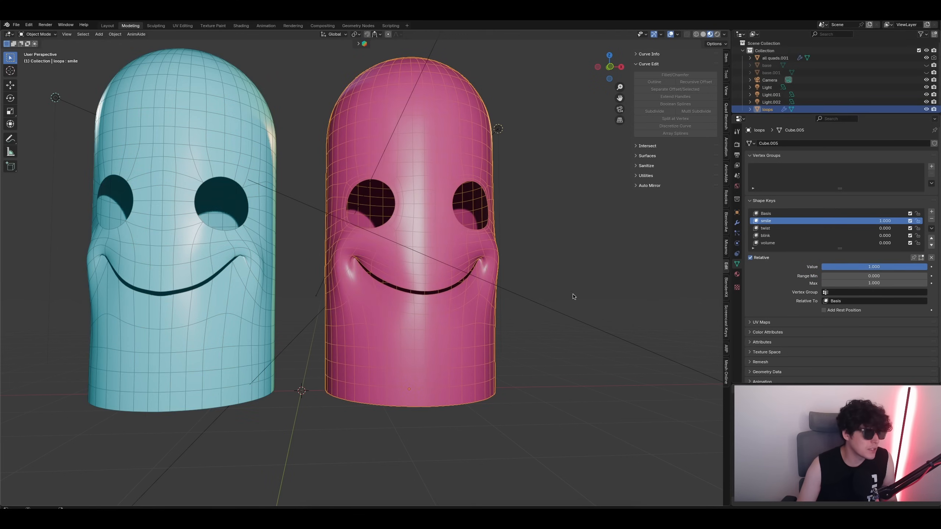
left_click(325, 431)
middle_click_drag(287, 356, 297, 329, "alt")
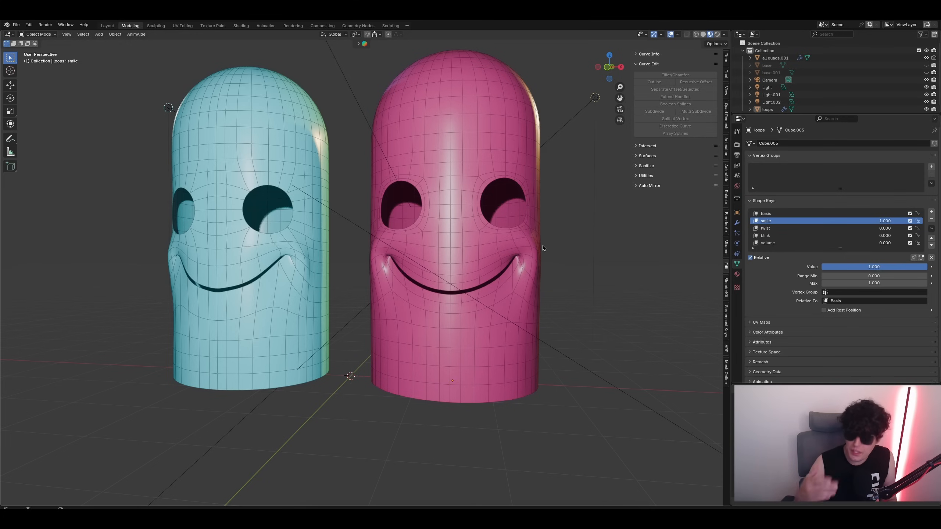
middle_click_drag(366, 284, 429, 274, "shift")
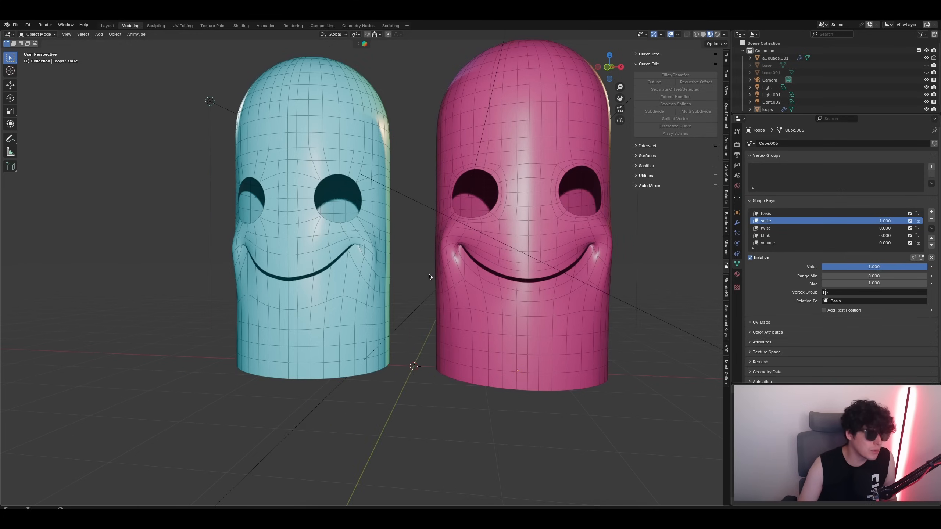
- Select the blue head and examine the smile's mouth corner closely, briefly checking its mesh in Edit Mode
left_click(372, 259)
scroll(388, 268, "up", 4)
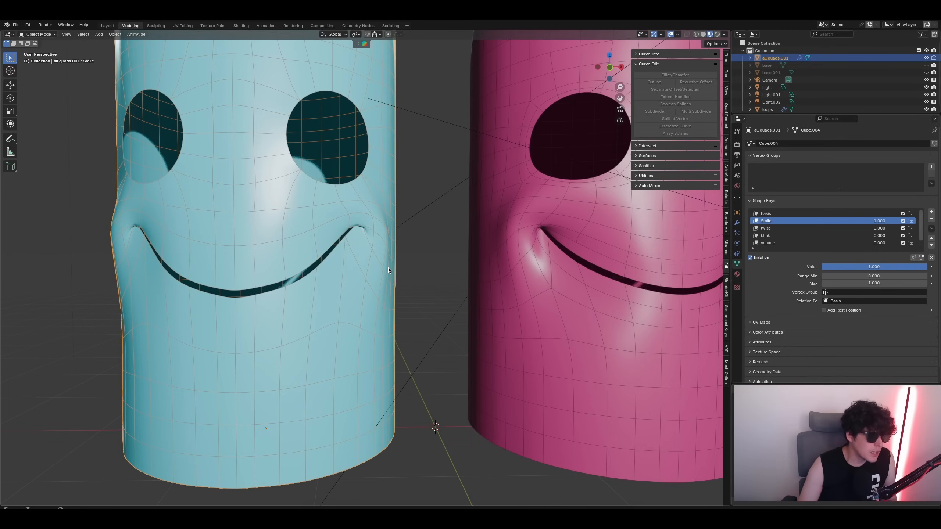
middle_click_drag(352, 235, 348, 239)
key("Tab")
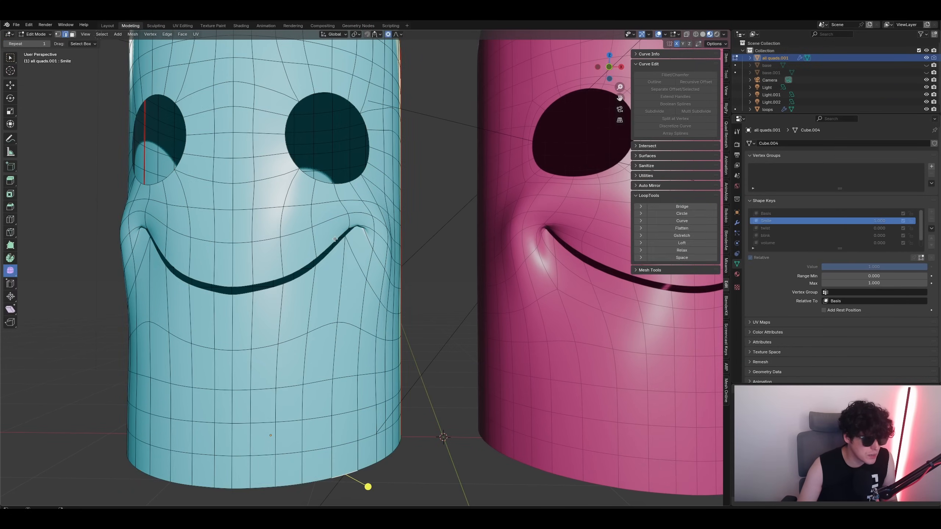
key("Tab")
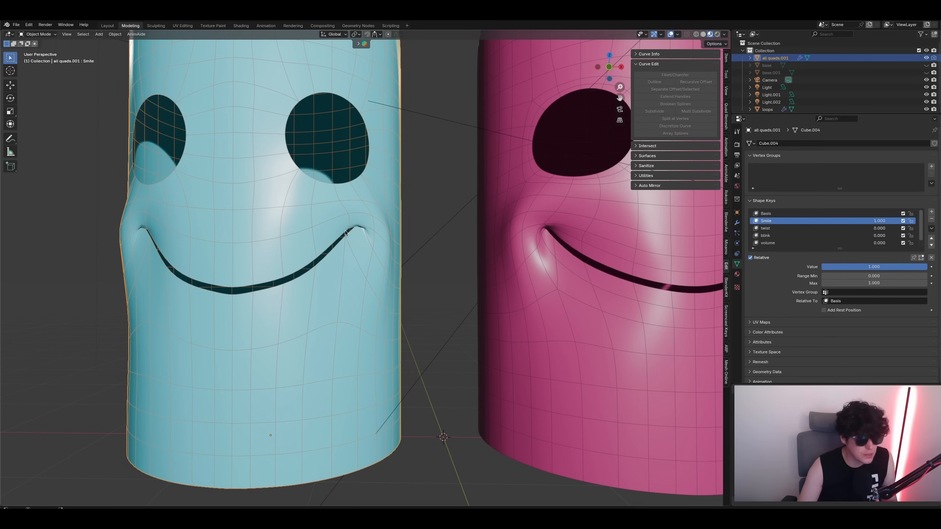
scroll(361, 227, "up", 4)
scroll(352, 241, "up", 10)
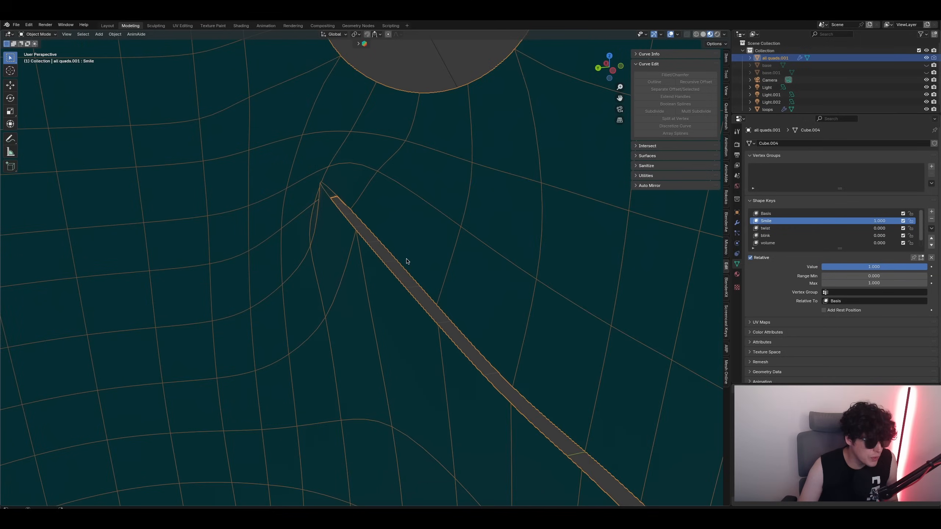
- Check the blue head's mouth corner from inside by selecting its corner vertex in Edit Mode, and return to Object Mode
middle_click_drag(407, 261, 258, 250)
key("Tab")
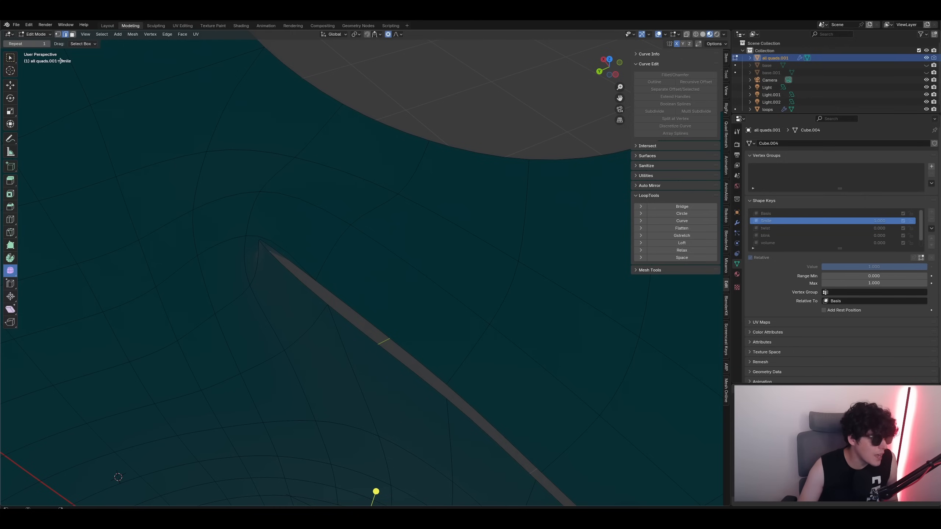
key("1")
left_click(262, 247)
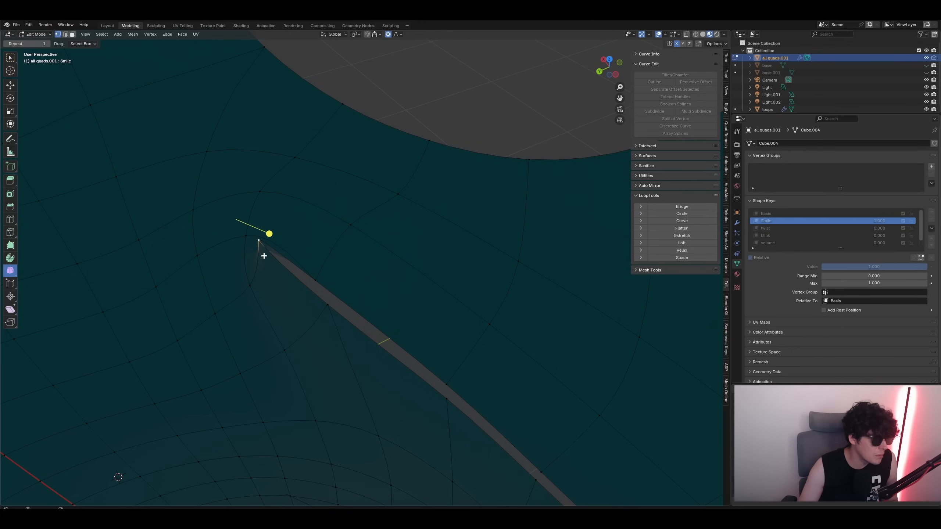
middle_click_drag(263, 248, 100, 294)
scroll(387, 311, "down", 8)
key("Tab")
- Open the pink head in Edit Mode and examine the geometry at its mouth corners from inside and outside
left_click(476, 277)
scroll(477, 277, "up", 3)
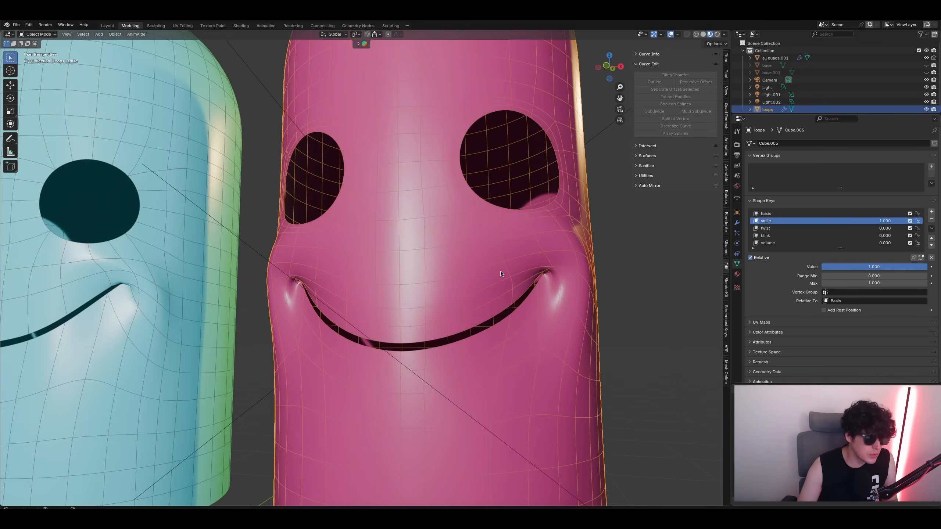
middle_click_drag(476, 276, 292, 277, "shift")
key("Tab")
scroll(291, 269, "up", 3)
scroll(399, 292, "up", 4)
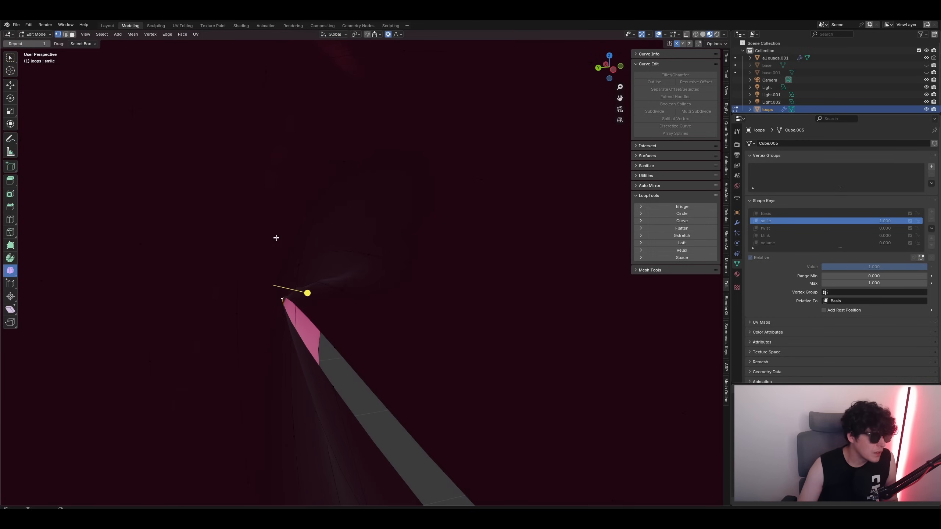
middle_click_drag(275, 237, 449, 295)
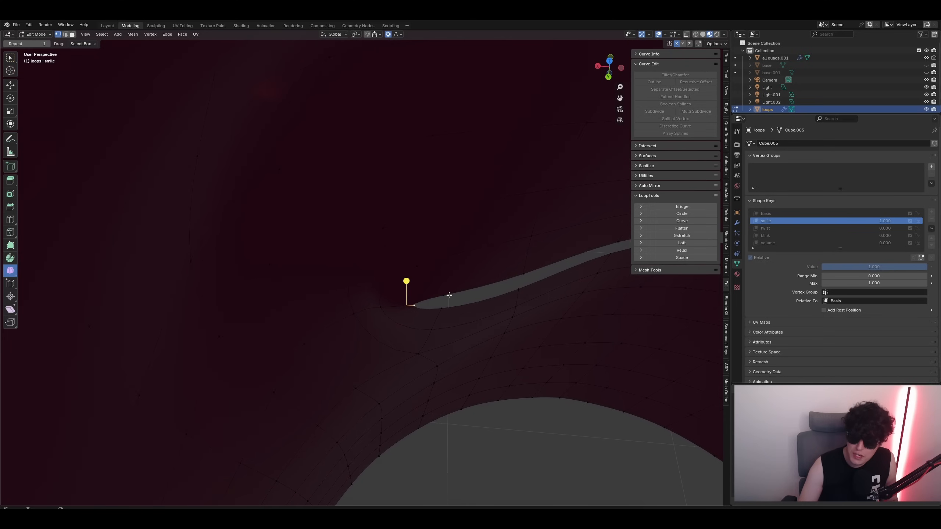
middle_click_drag(389, 301, 427, 281)
scroll(427, 281, "down", 10)
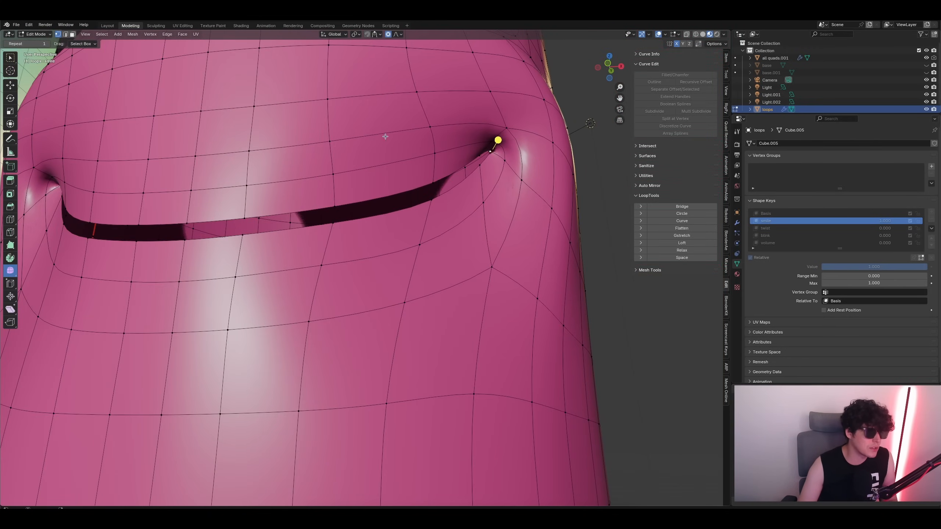
middle_click_drag(459, 178, 309, 256, "shift")
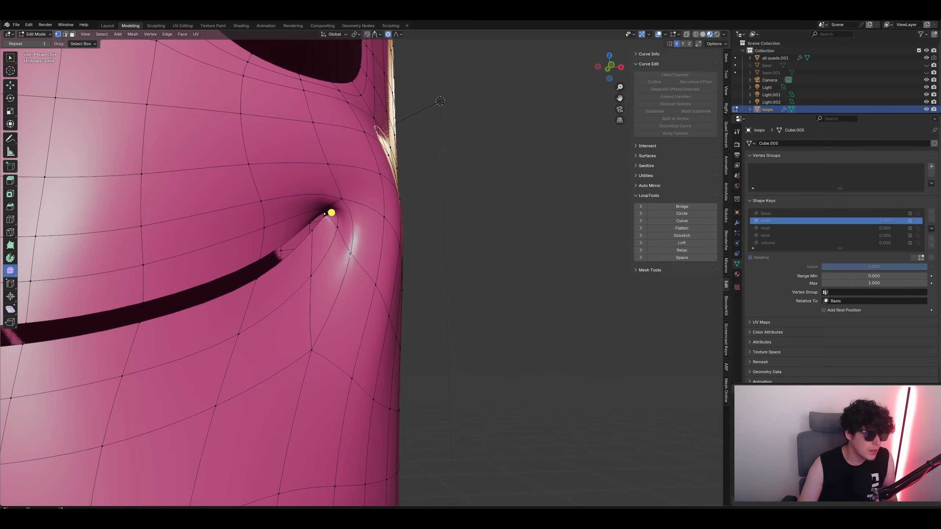
scroll(352, 196, "up", 3)
middle_click_drag(352, 196, 455, 188, "shift")
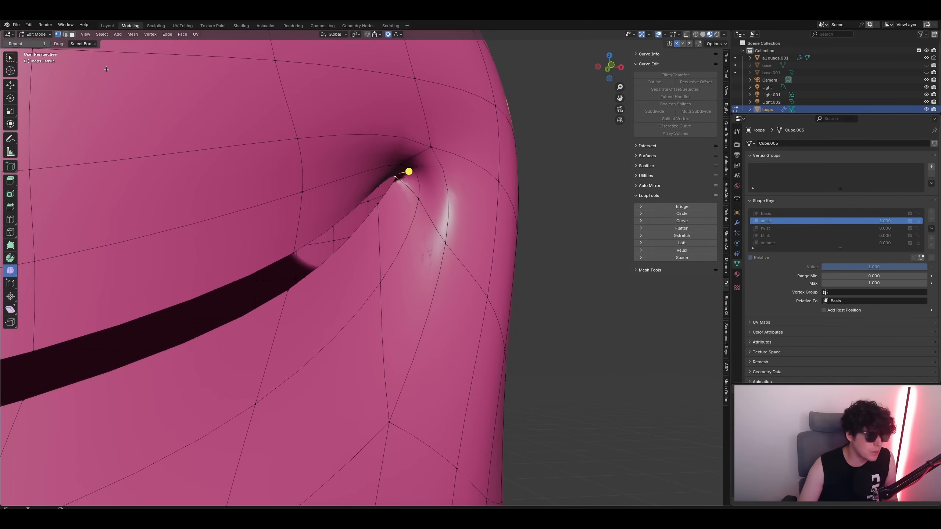
- Select the edge loop encircling the pink head's mouth to check its flow, and return to Object Mode
left_click(36, 34)
left_click(41, 43)
key("Tab")
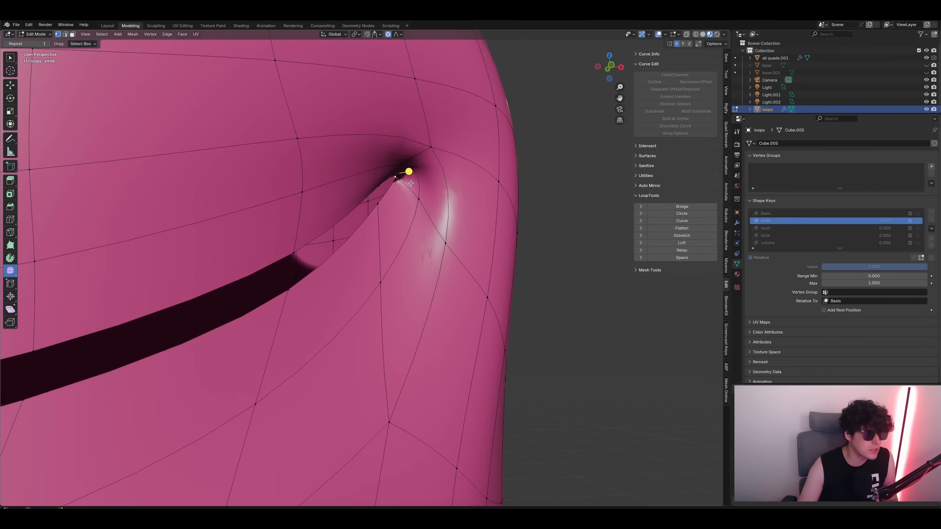
left_click(65, 34)
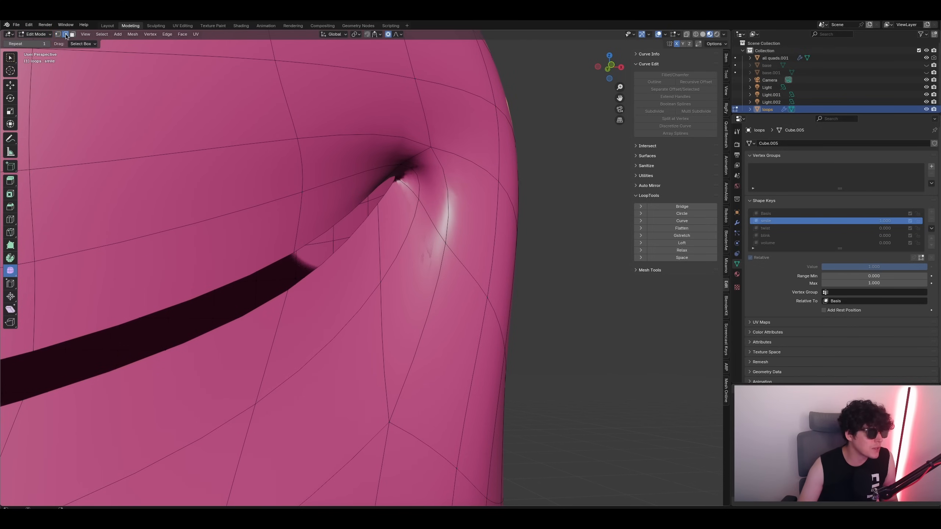
left_click(219, 213, "alt")
middle_click_drag(219, 213, 93, 306)
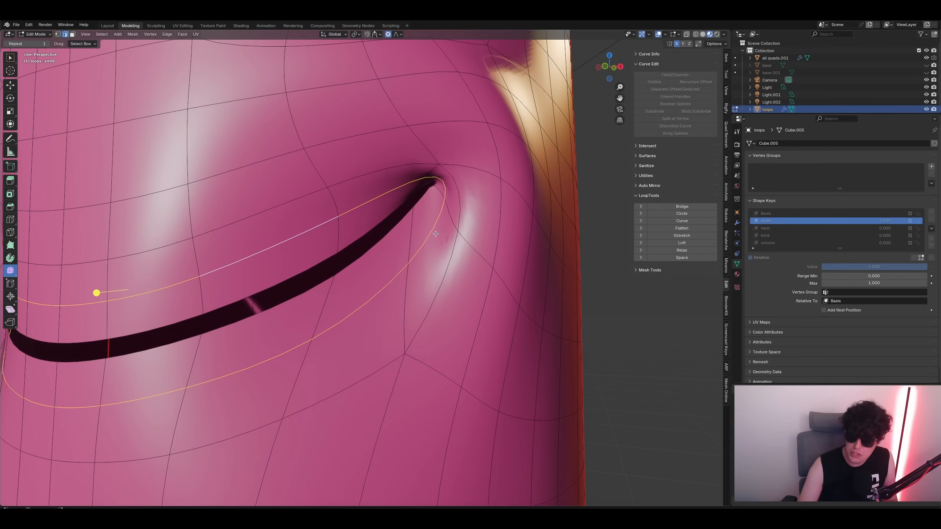
scroll(435, 234, "down", 3)
middle_click_drag(351, 272, 393, 293)
scroll(355, 318, "down", 2)
middle_click_drag(346, 330, 403, 296, "shift")
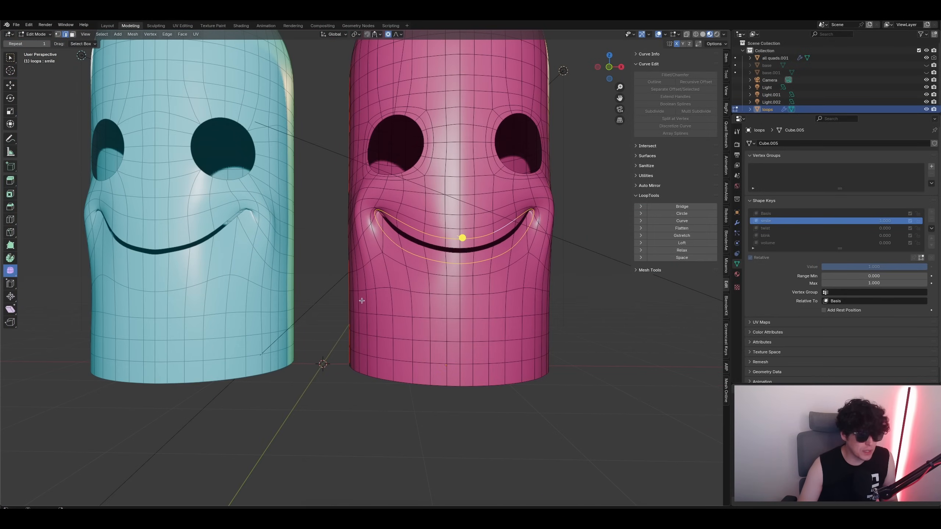
key("Tab")
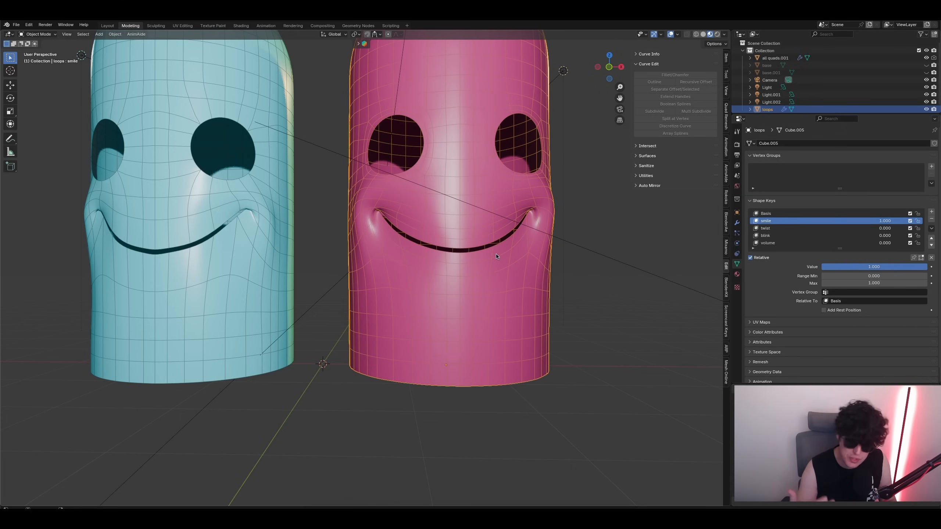
- Select the blue head and examine its smile deformation around the mouth from several angles
left_click(237, 259)
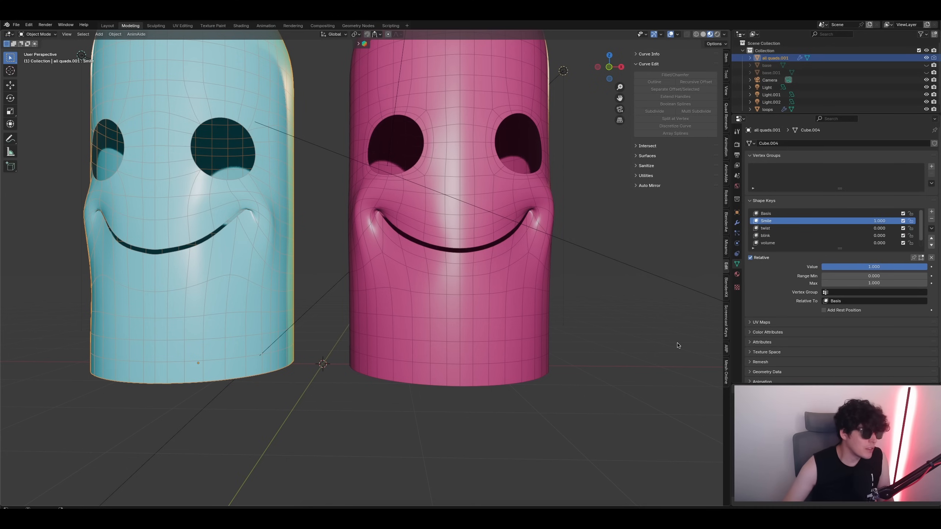
scroll(267, 259, "up", 3)
middle_click_drag(246, 240, 334, 271)
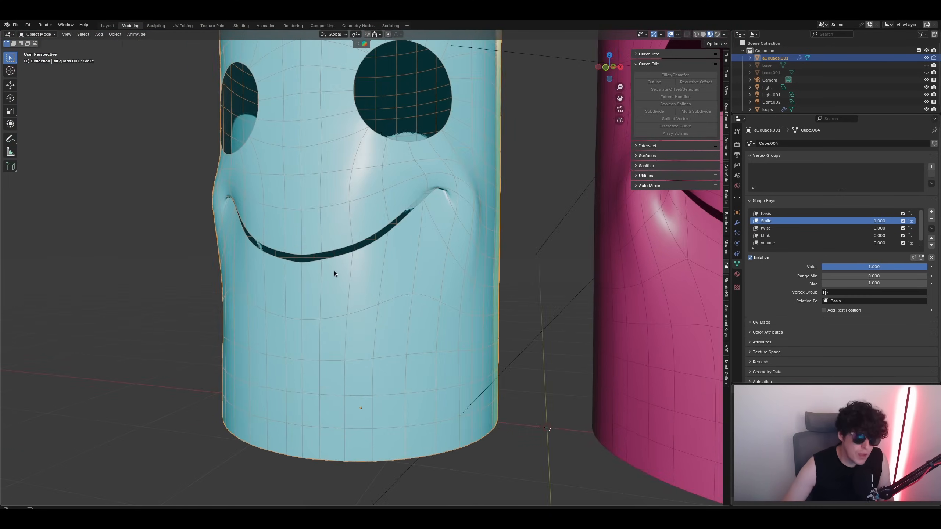
scroll(332, 267, "up", 4)
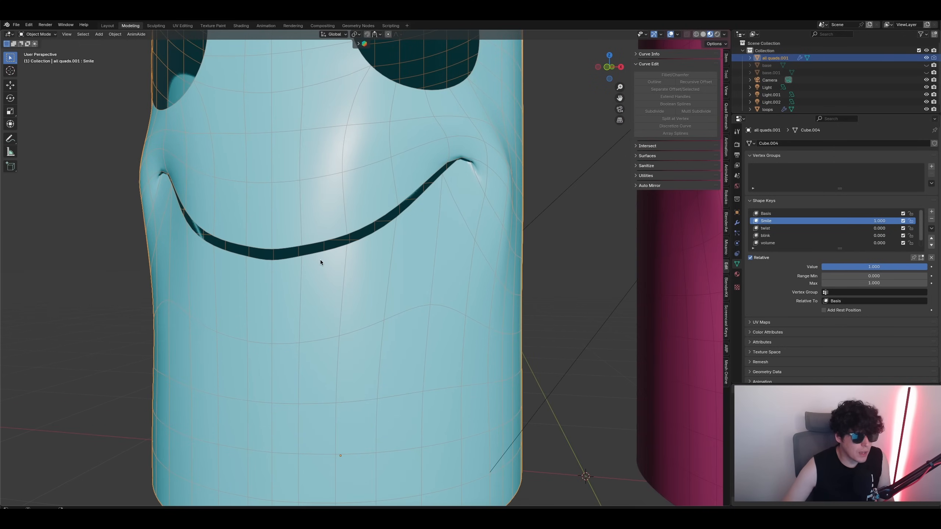
middle_click_drag(311, 261, 318, 263)
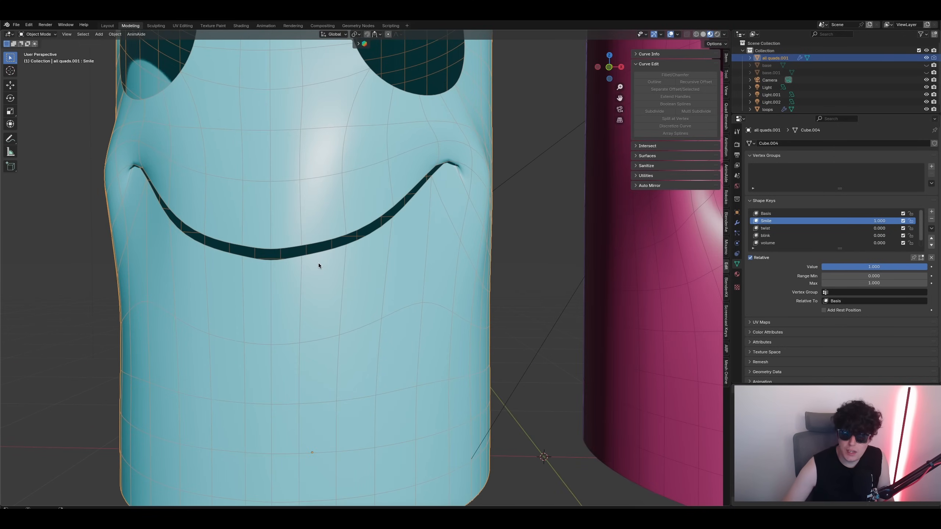
scroll(318, 269, "down", 2)
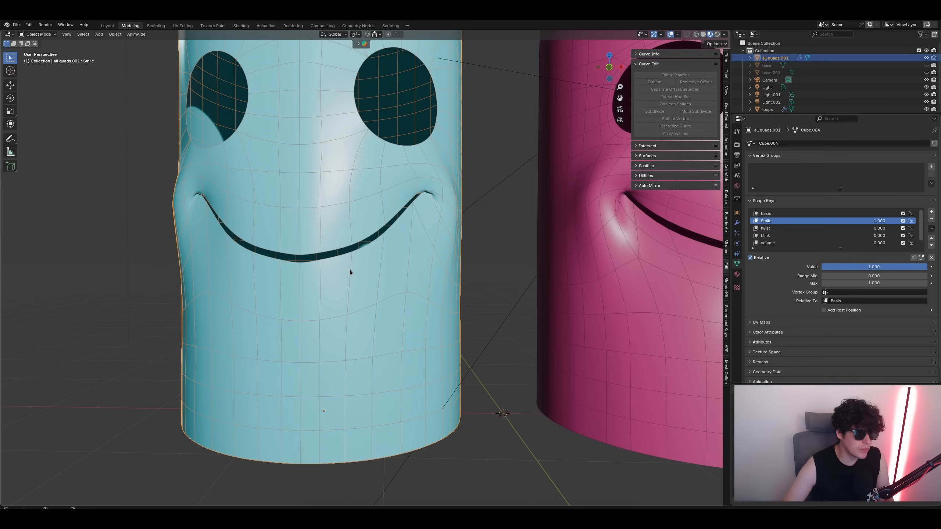
middle_click_drag(350, 269, 313, 267, "shift")
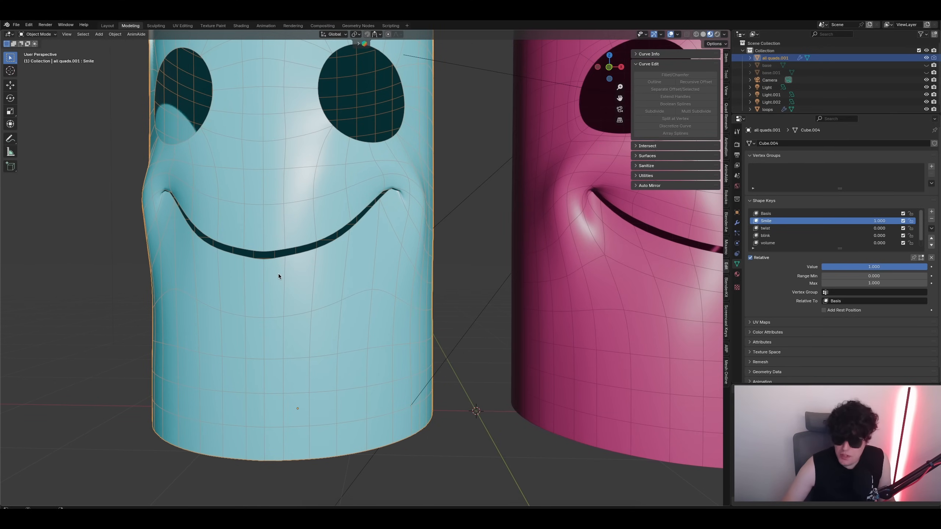
- In the blue head's Edit Mode, add one horizontal loop cut just above the mouth and another just below it
key("Tab")
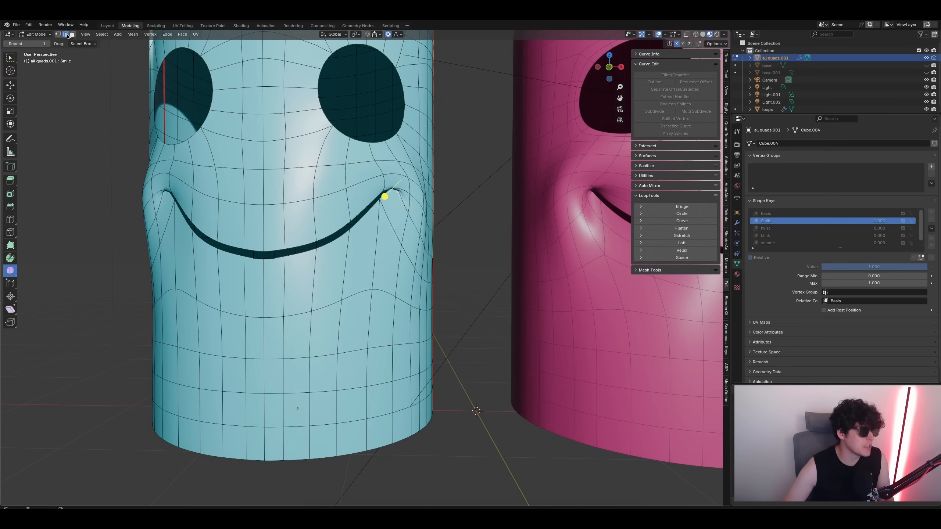
left_click(282, 224)
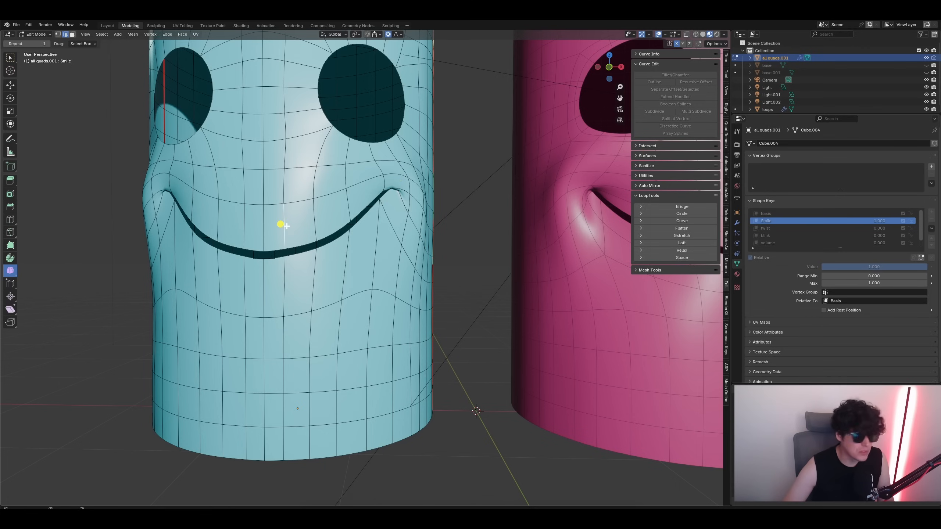
key("ctrl+r")
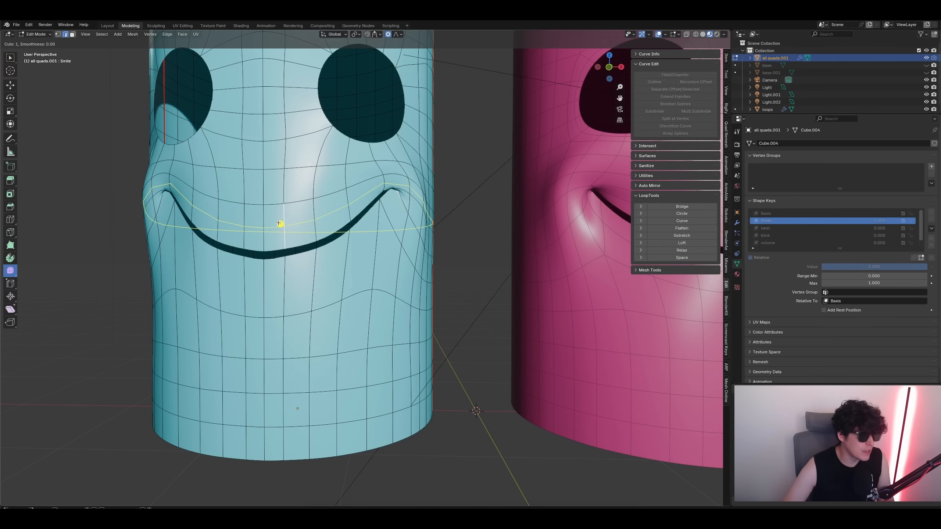
left_click(279, 222)
left_click(278, 223)
middle_click_drag(418, 188, 385, 193)
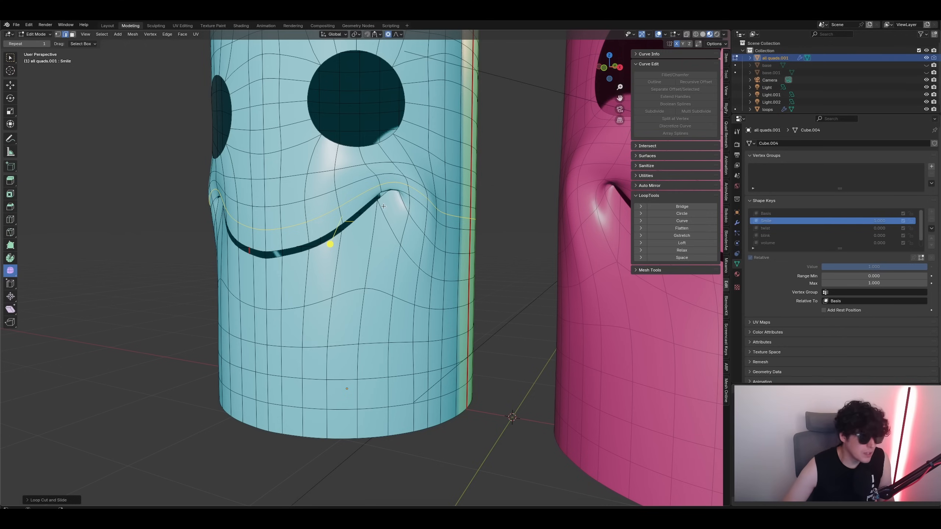
middle_click_drag(381, 207, 279, 220)
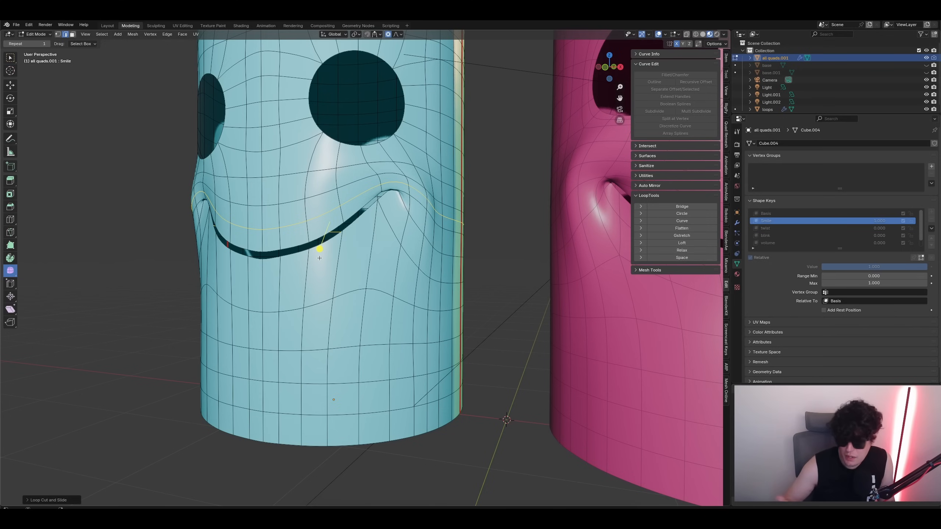
left_click(281, 277)
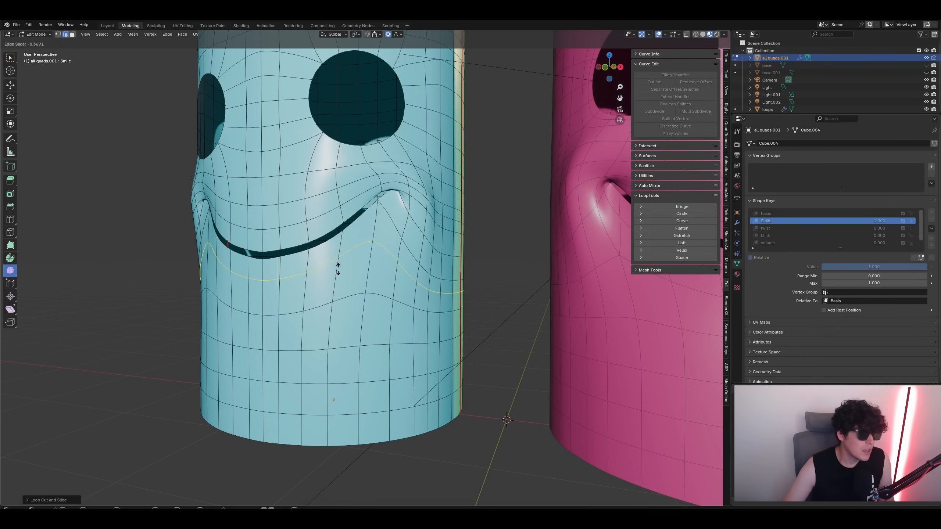
left_click(313, 279)
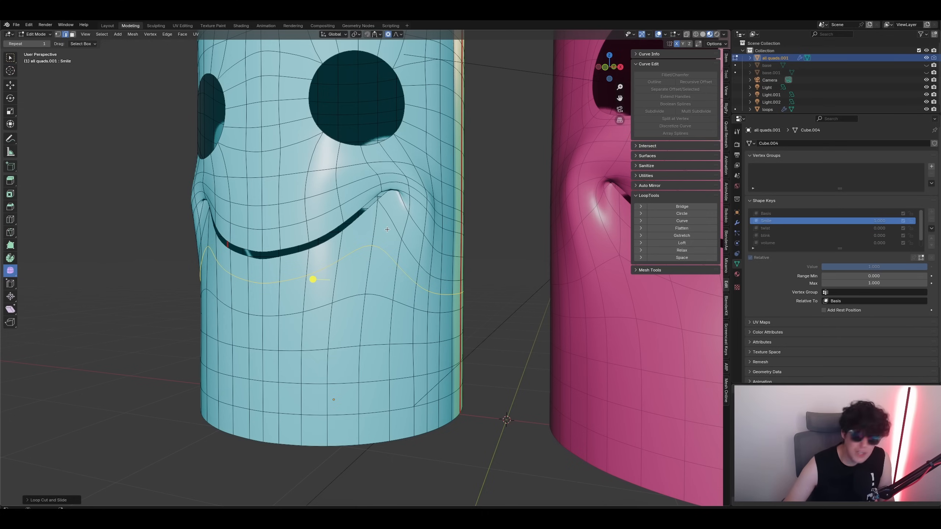
- Add another horizontal loop cut close below the blue head's mouth and return to Object Mode
key("ctrl+r")
left_click(391, 202)
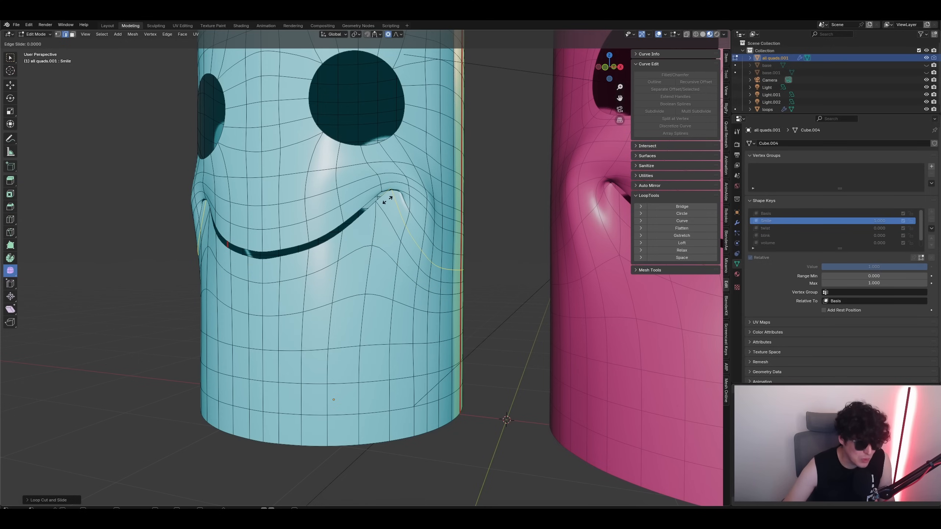
left_click(403, 218)
key("ctrl+r")
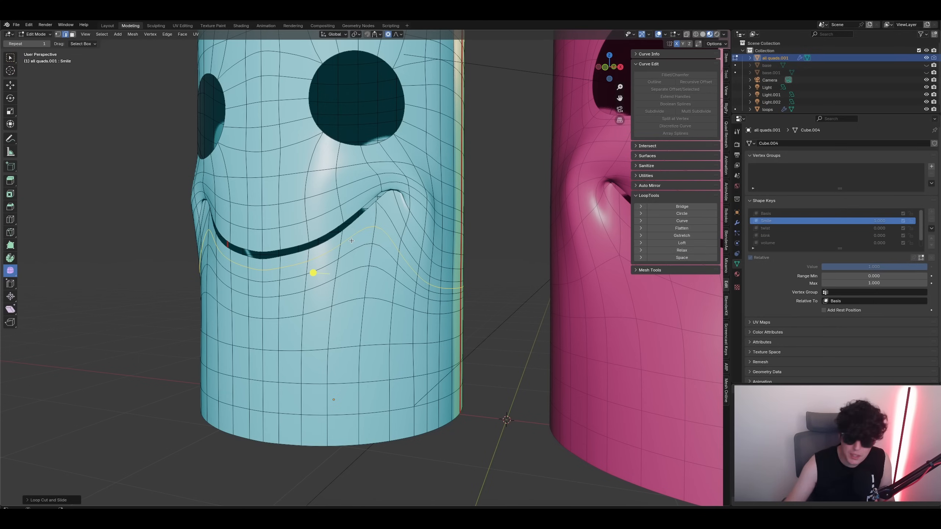
mouse_move(391, 194)
middle_mouse_down()
mouse_move(418, 193)
mouse_move(395, 194)
middle_mouse_up()
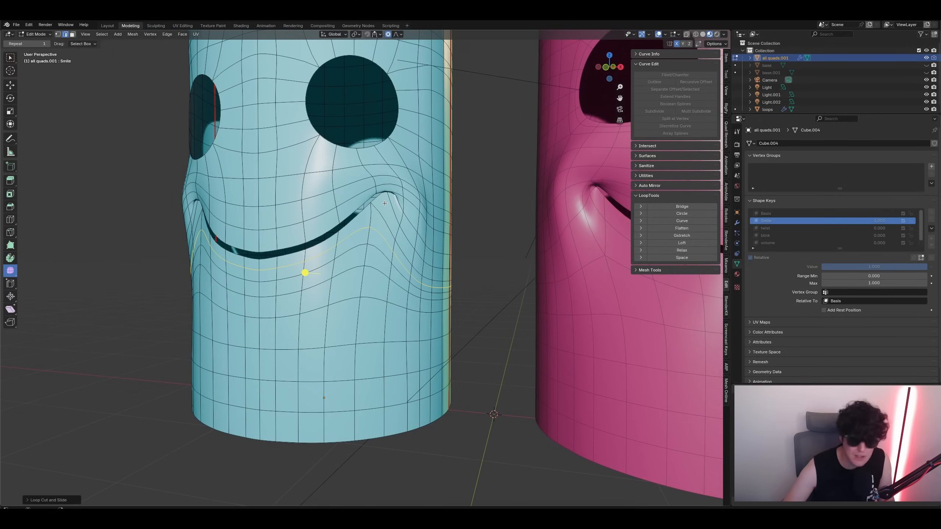
key("Tab")
middle_click_drag(507, 172, 488, 173)
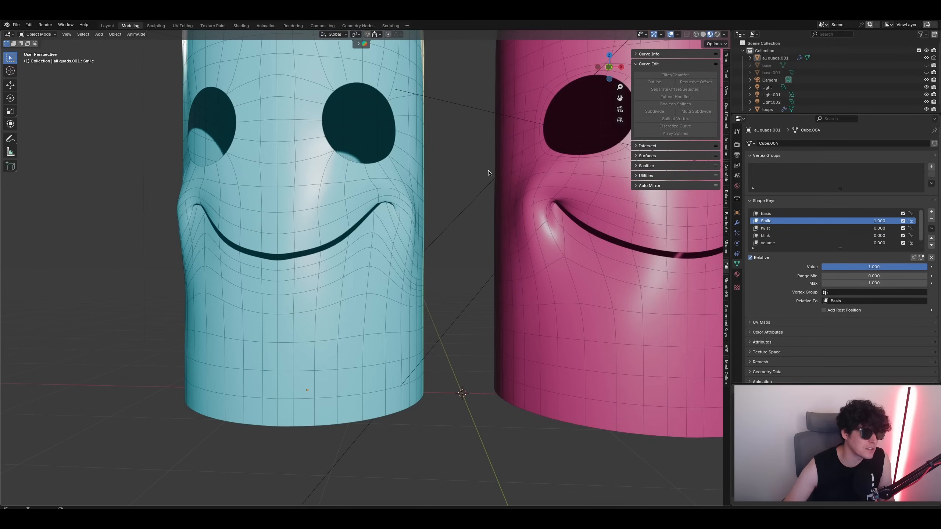
- Compare the smile deformation of both heads with the viewport overlays hidden, and show the overlays again with the blue head selected
left_click(671, 34)
scroll(472, 233, "down", 2)
middle_click_drag(471, 233, 425, 233)
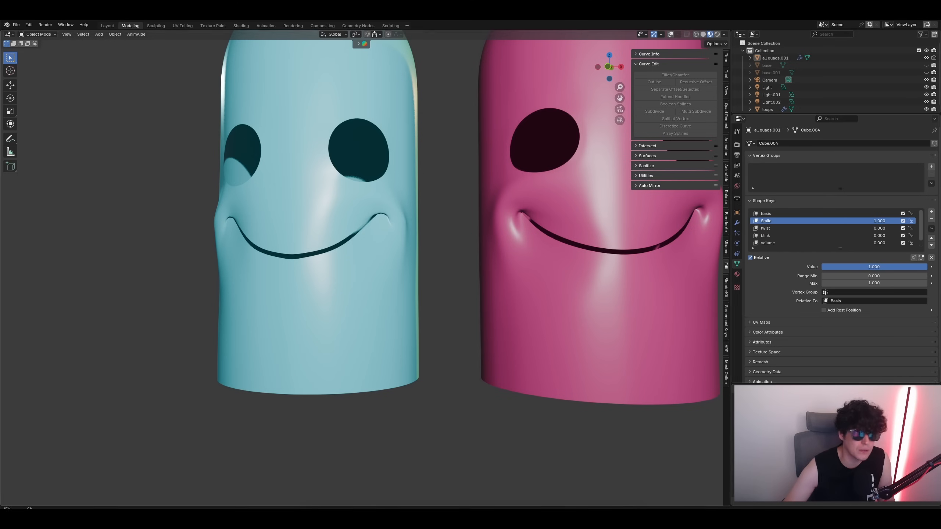
left_click(378, 213)
key("shift+alt+z")
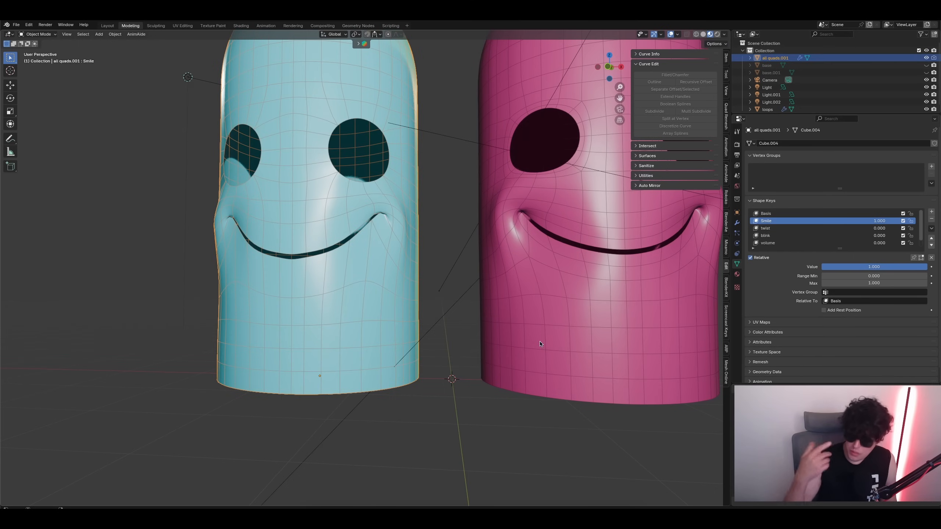
- In the pink head's Edit Mode, add a loop cut encircling the mouth close to its opening, and return to Object Mode
left_click(539, 344)
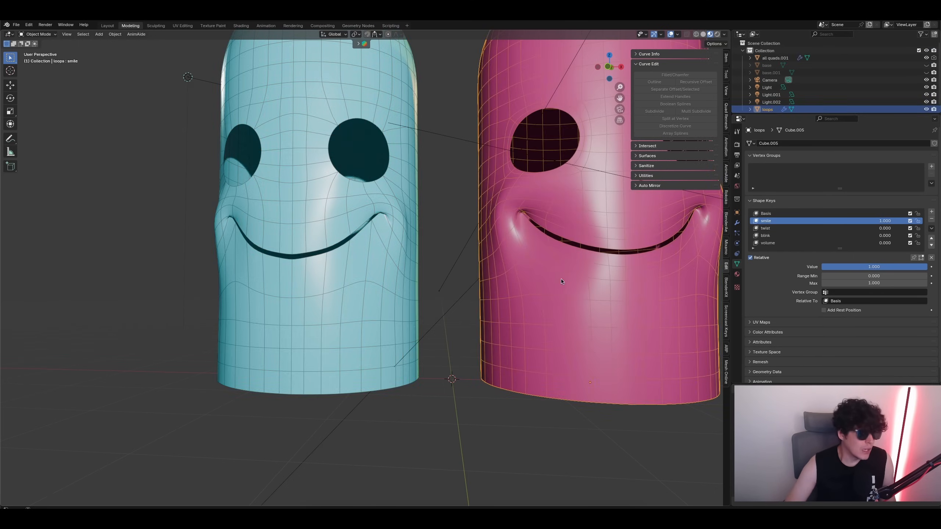
key("KP_3")
middle_click_drag(599, 294, 372, 281)
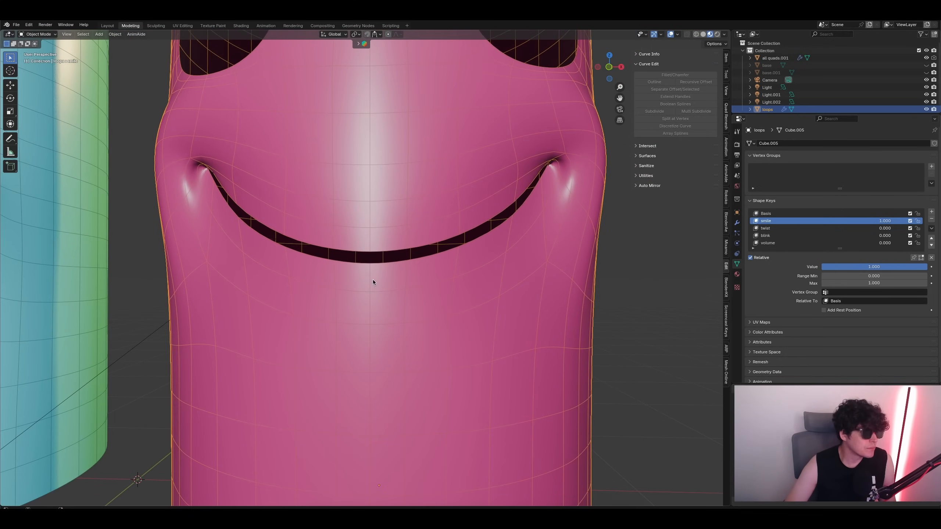
key("Tab")
left_click(371, 221, "alt")
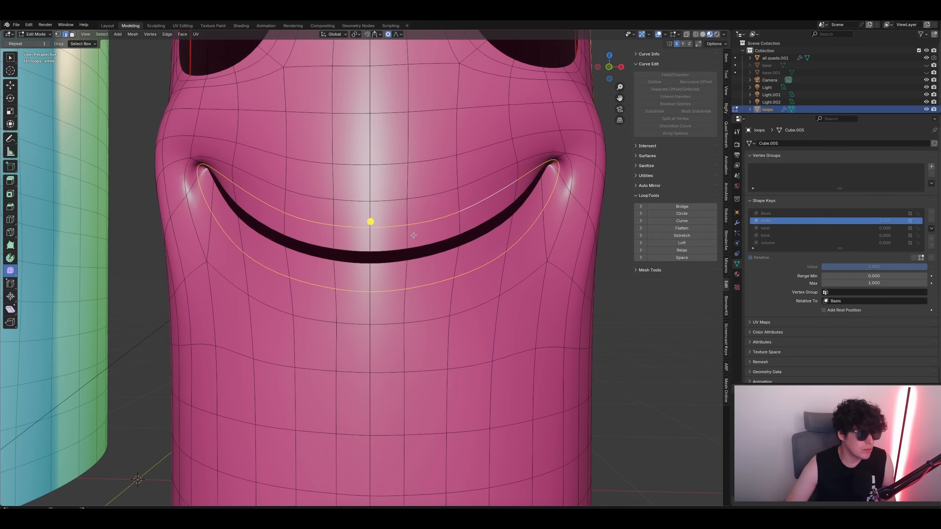
left_click_drag(414, 235, 411, 236)
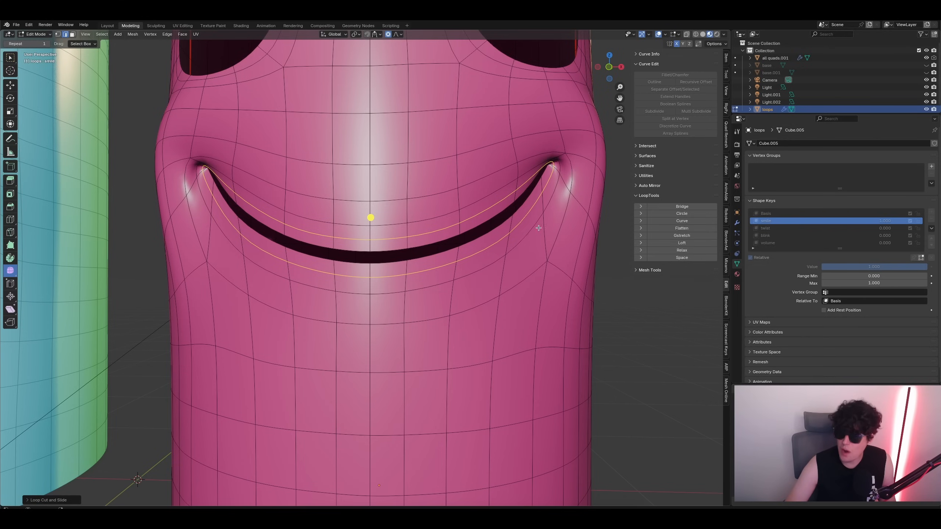
key("Tab")
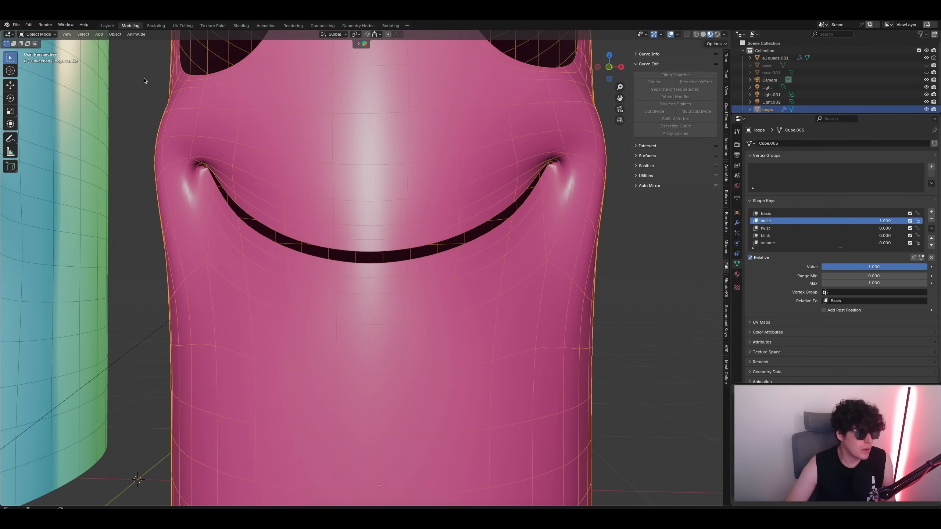
- In vertex select mode, pull the pink head's mouth-corner vertices downward using proportional editing with a size of about 0.1 m
key("Tab")
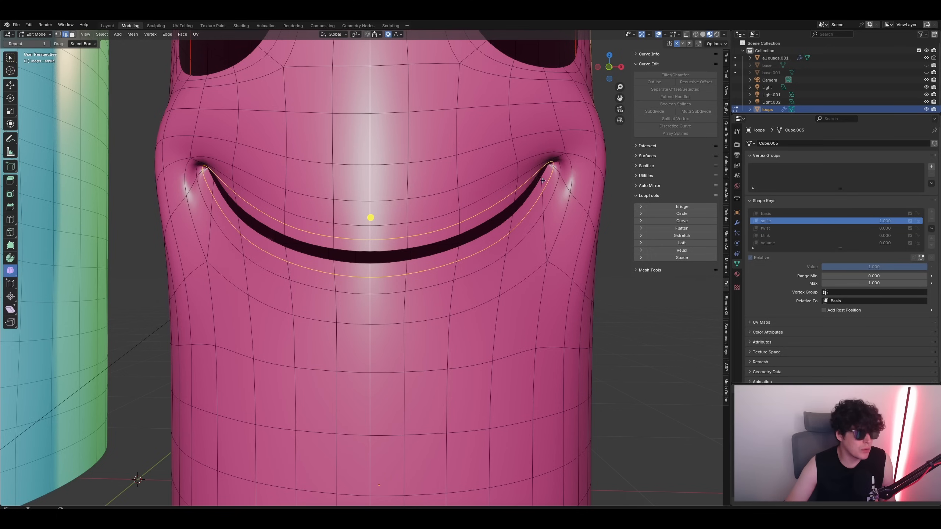
key("1")
middle_click_drag(518, 168, 463, 188)
scroll(444, 195, "up", 4)
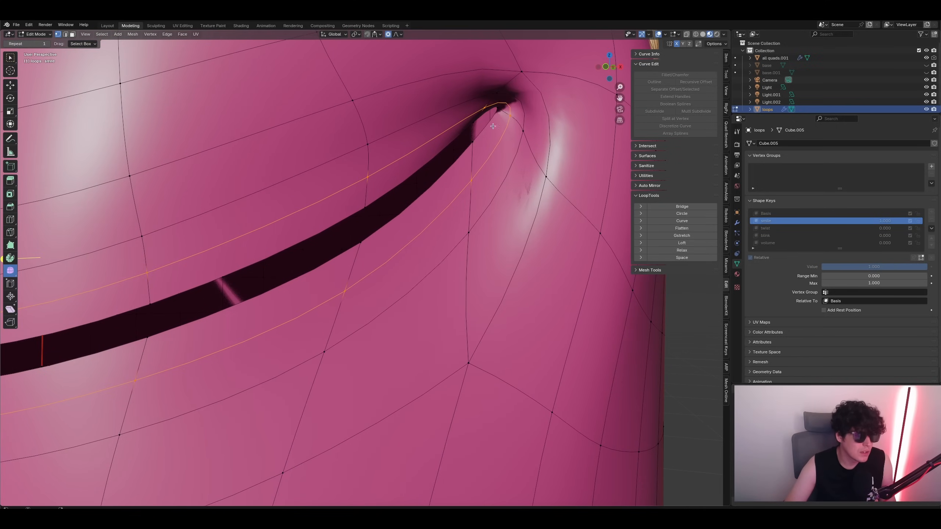
left_click(497, 109)
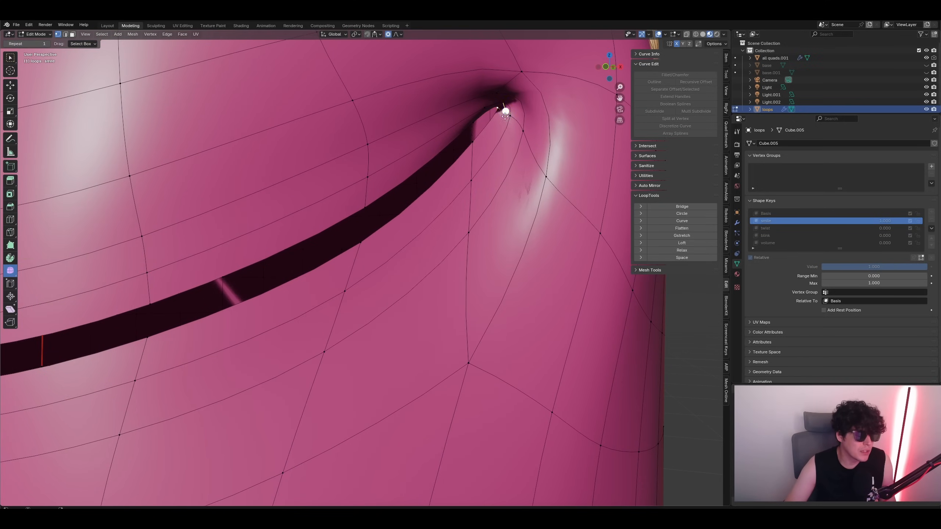
left_click(389, 35)
left_click(388, 35)
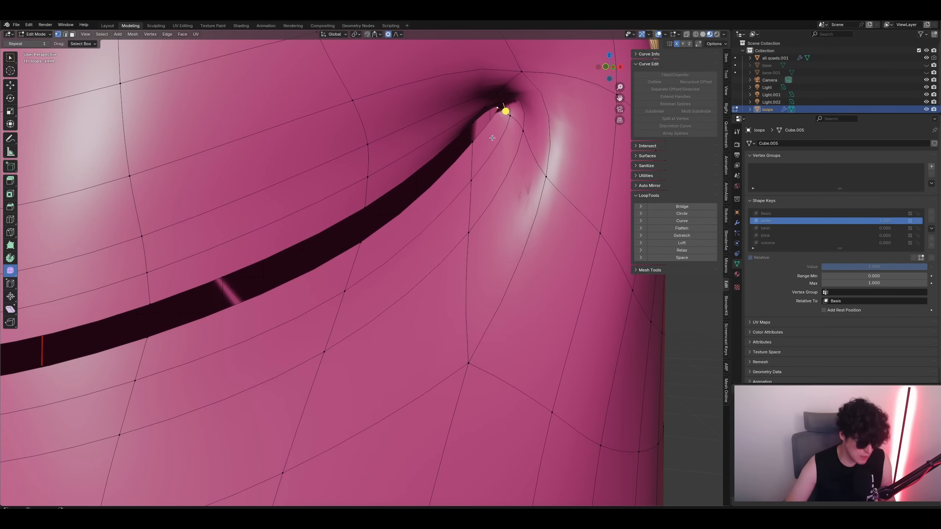
key("g")
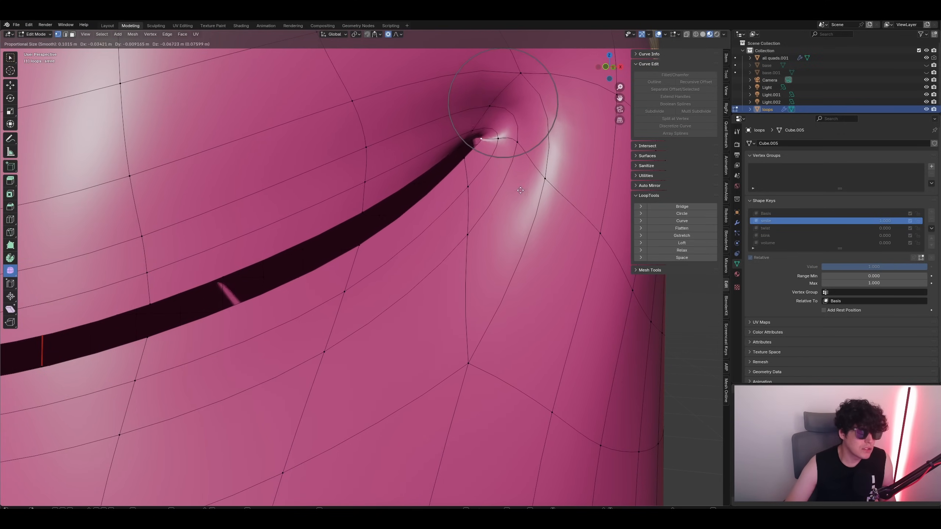
left_click(521, 201)
scroll(520, 202, "down", 4)
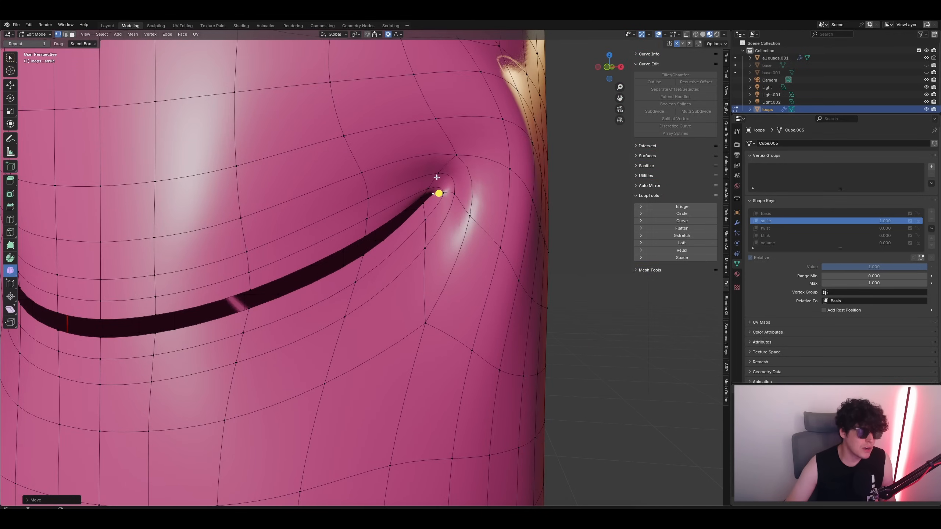
- Switch the pink head to Sculpt Mode and examine the adjusted mouth corner
left_click(35, 34)
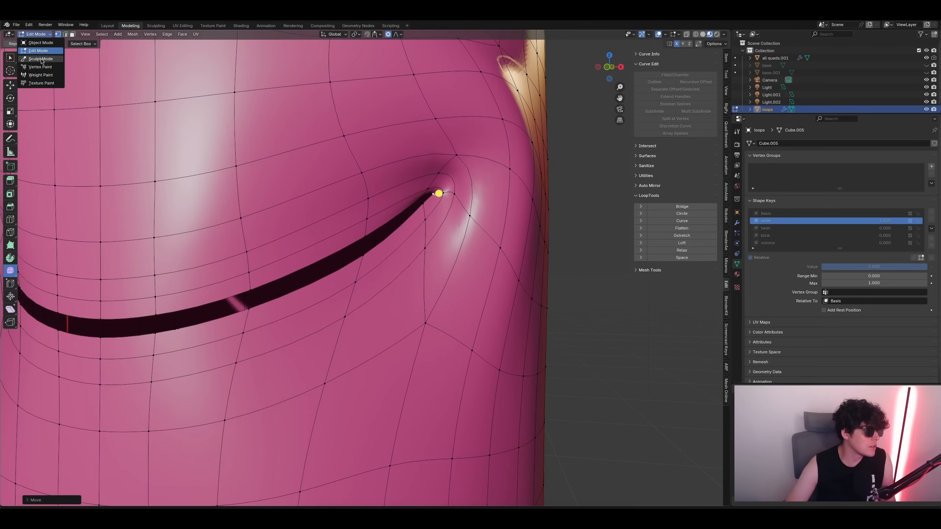
left_click(40, 58)
scroll(441, 158, "up", 5)
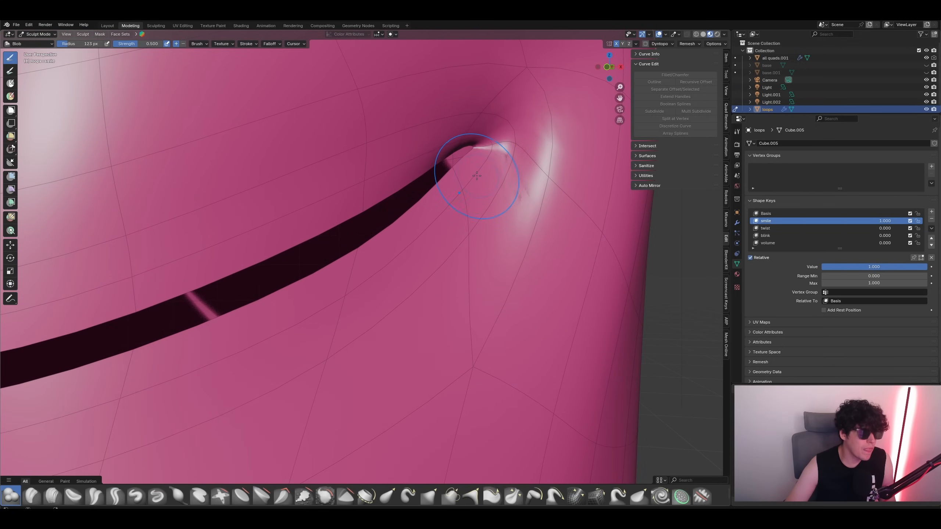
scroll(472, 185, "down", 3)
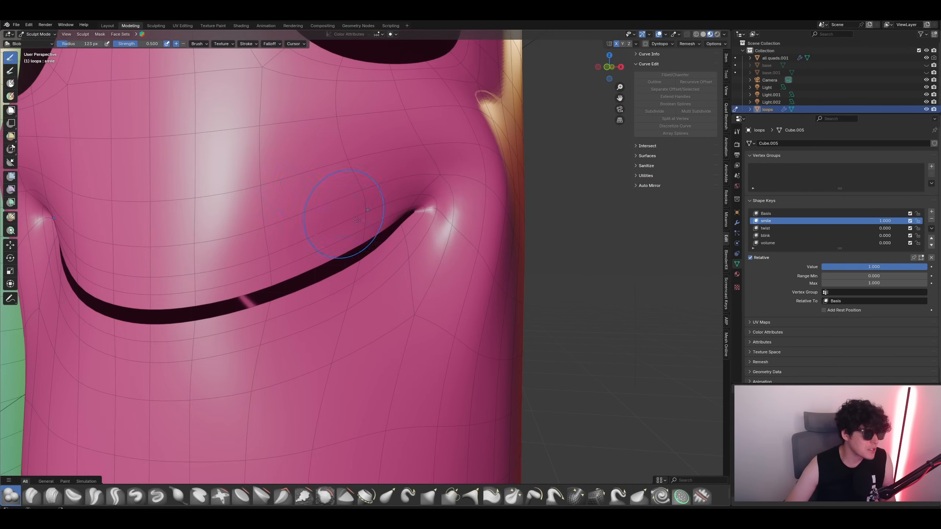
- Back in Edit Mode, reposition the pink head's mouth-corner vertices using proportional editing with a size of about 0.08 m
key("Tab")
scroll(430, 227, "up", 2)
middle_click_drag(430, 228, 447, 197)
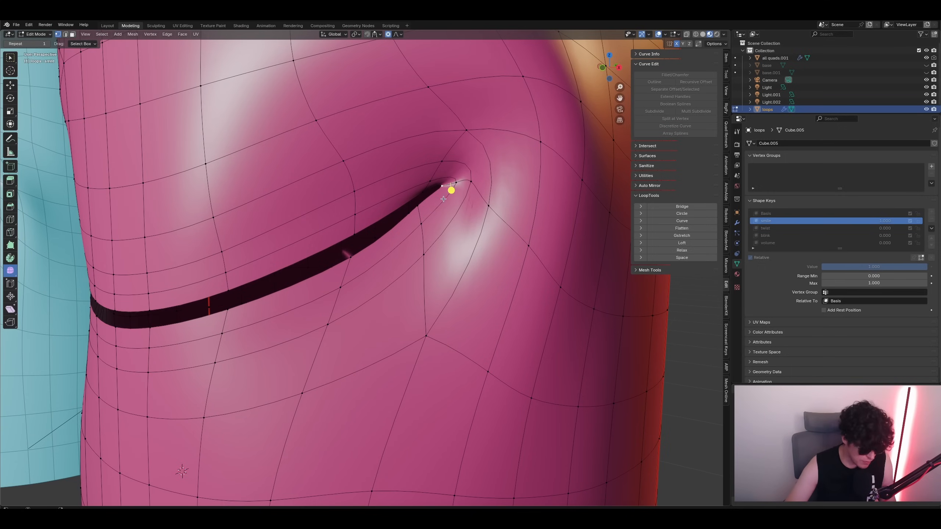
key("g")
scroll(447, 198, "up", 3)
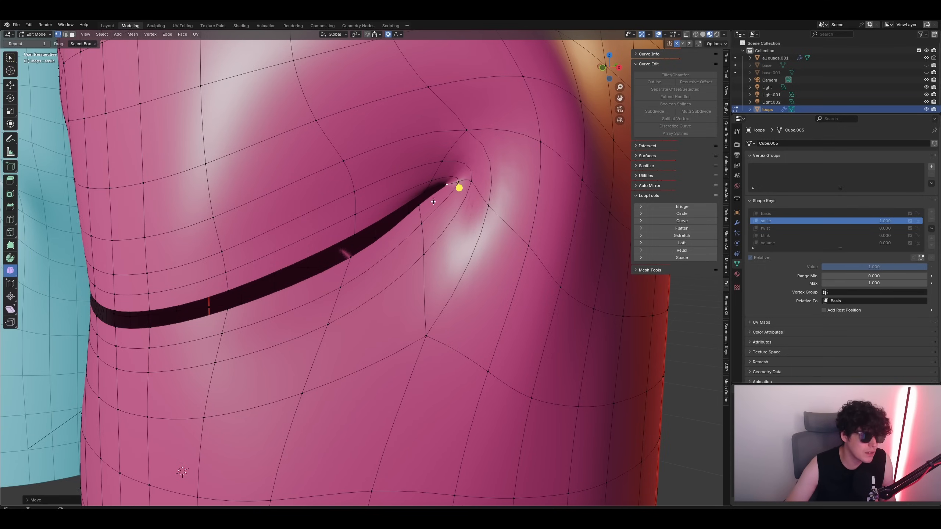
left_click(418, 186)
key("g")
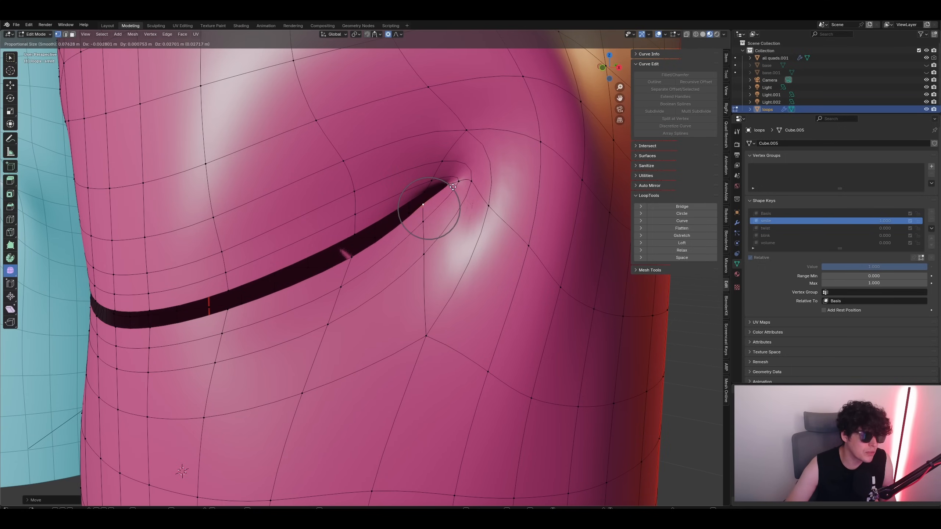
left_click(457, 189)
- Scale the mouth-corner vertices to about 0.22 with a proportional editing size of about 0.22
key("s")
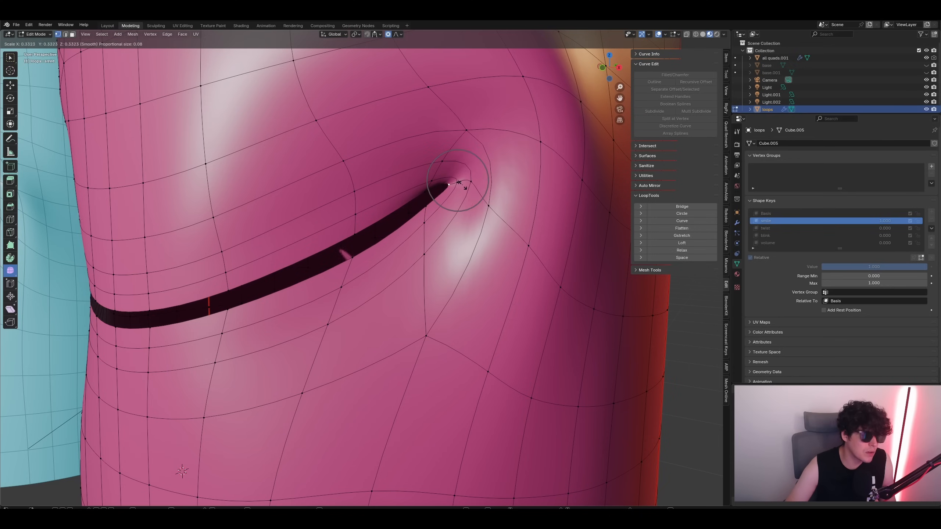
scroll(464, 187, "down", 3)
scroll(463, 187, "down", 6)
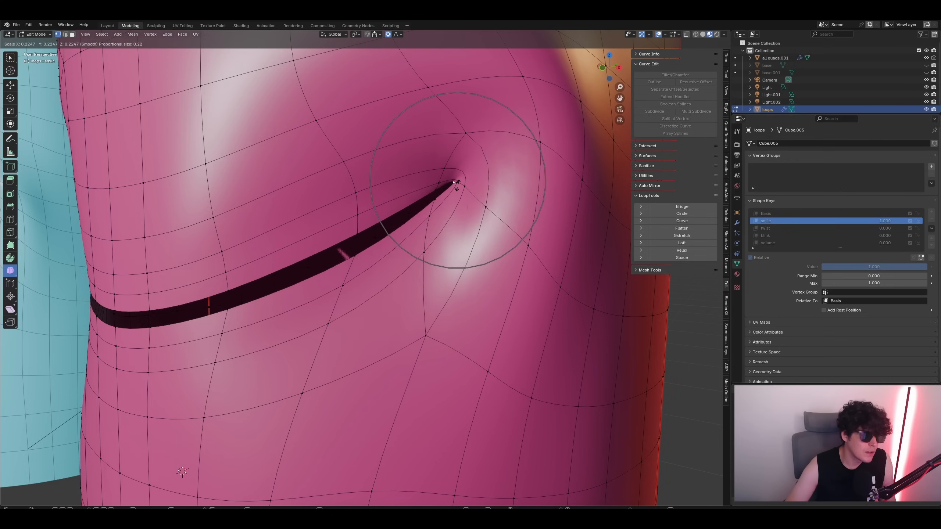
left_click(457, 184)
- Switch the pink head to Sculpt Mode, hide the viewport overlays and examine the refined smile from several angles
key("ctrl+Tab")
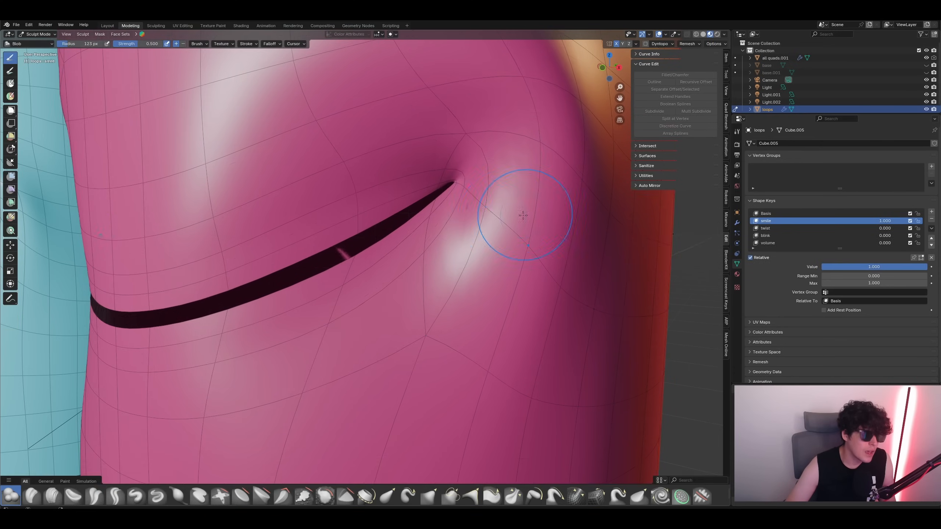
scroll(515, 215, "down", 2)
middle_click_drag(461, 214, 496, 215)
scroll(497, 215, "down", 3)
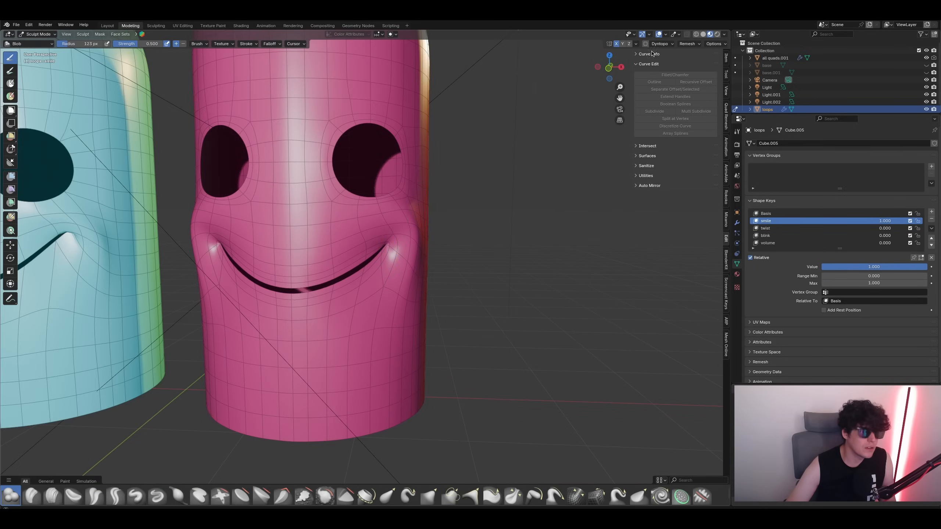
key("shift+alt+z")
middle_click_drag(453, 246, 485, 224, "shift")
middle_click_drag(485, 224, 466, 222)
scroll(461, 218, "up", 1)
scroll(460, 217, "up", 2)
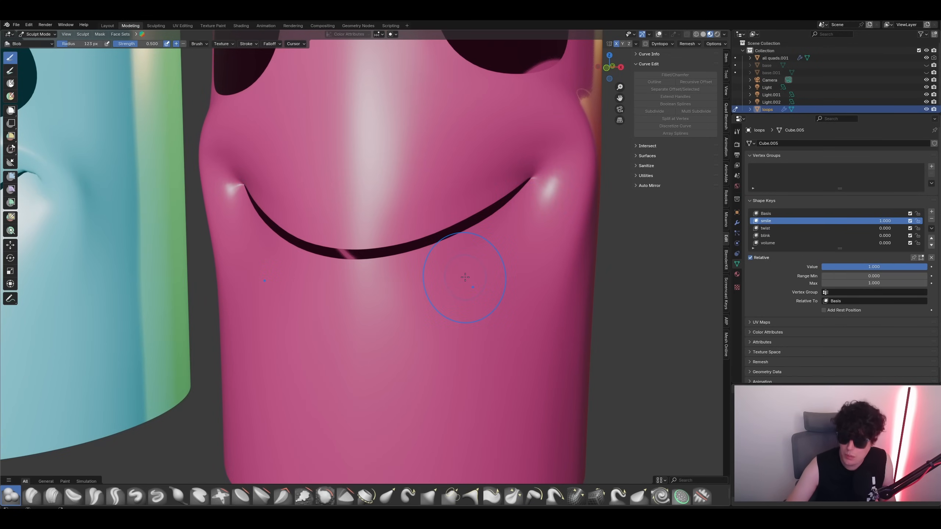
scroll(465, 277, "down", 5)
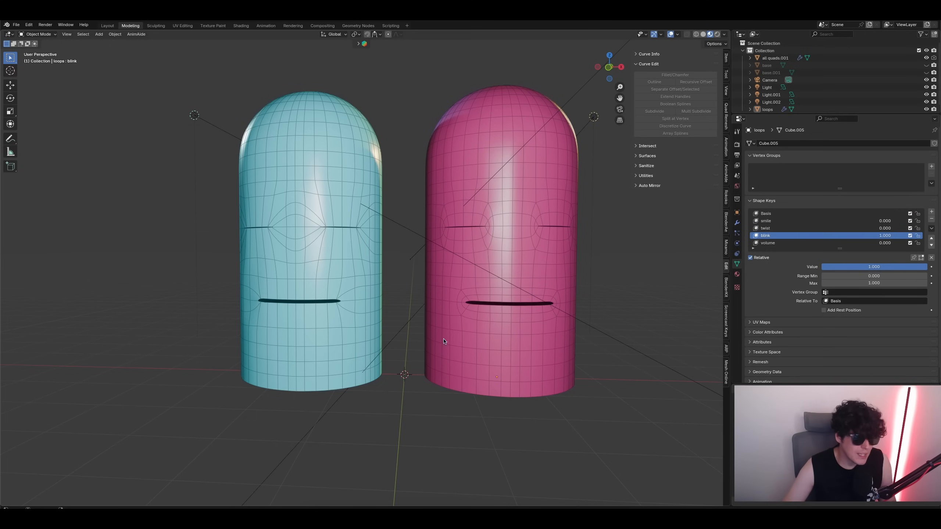
- Examine how the blink shape key deforms the geometry around the closed eyes on both heads
left_click(472, 339)
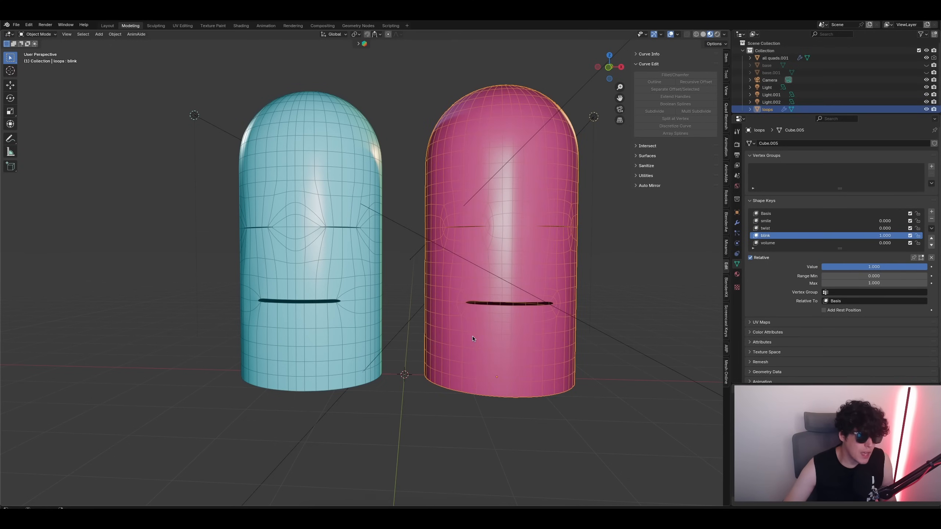
left_click(625, 310)
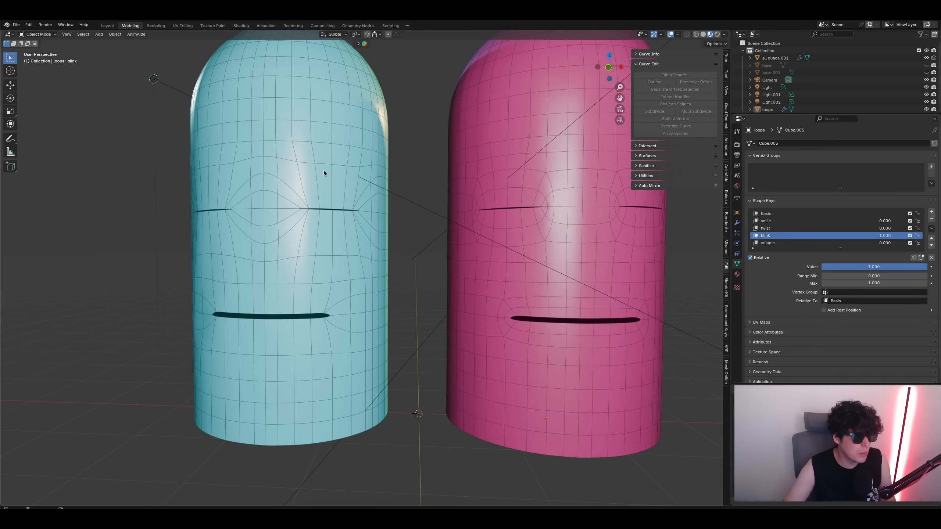
middle_click_drag(338, 178, 403, 168)
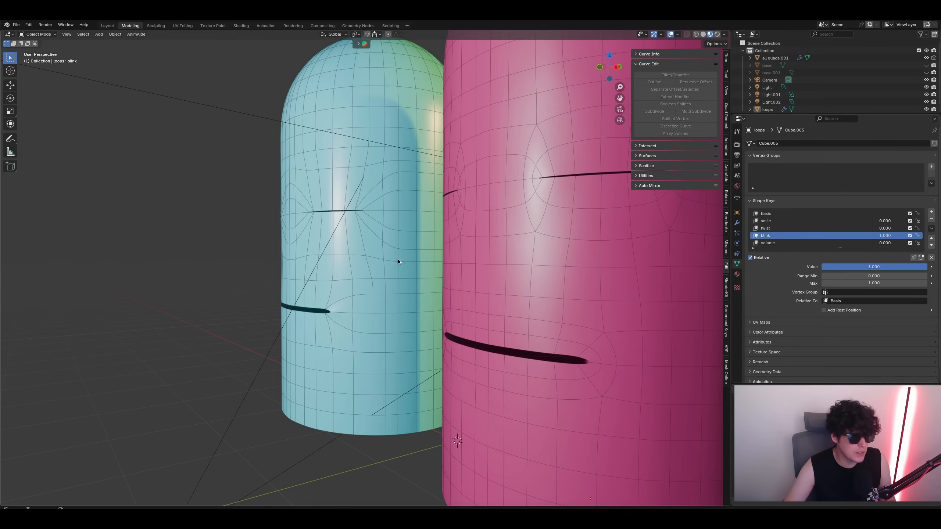
middle_click_drag(398, 259, 339, 311)
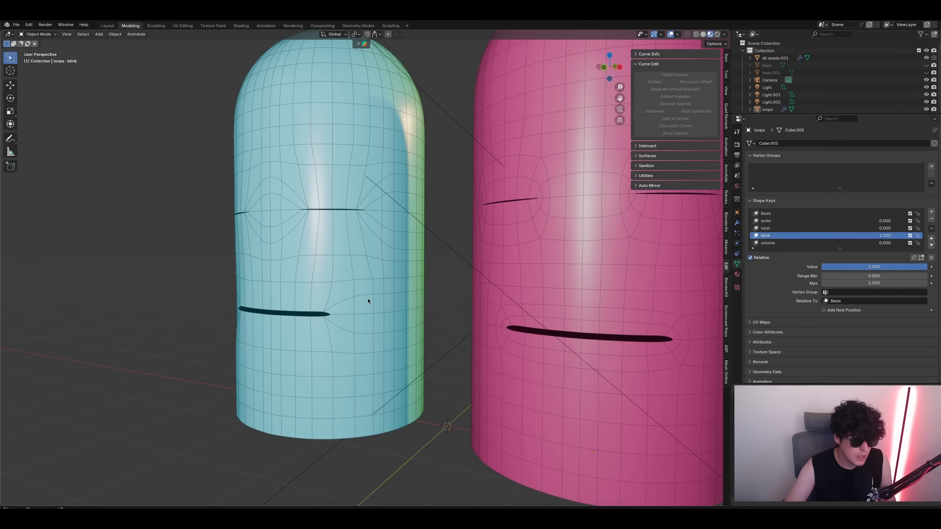
- Set the blue head's blink shape key value to 0
left_click(346, 226)
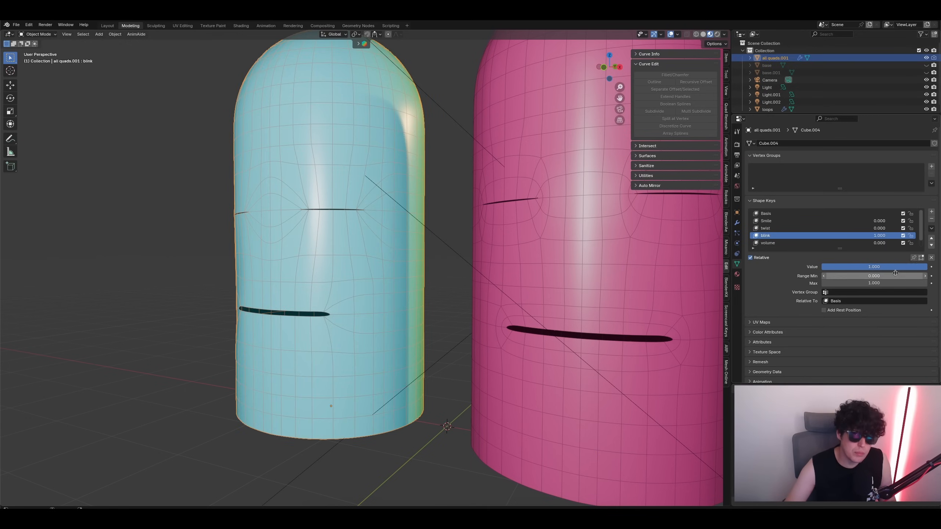
left_click_drag(891, 269, 826, 268)
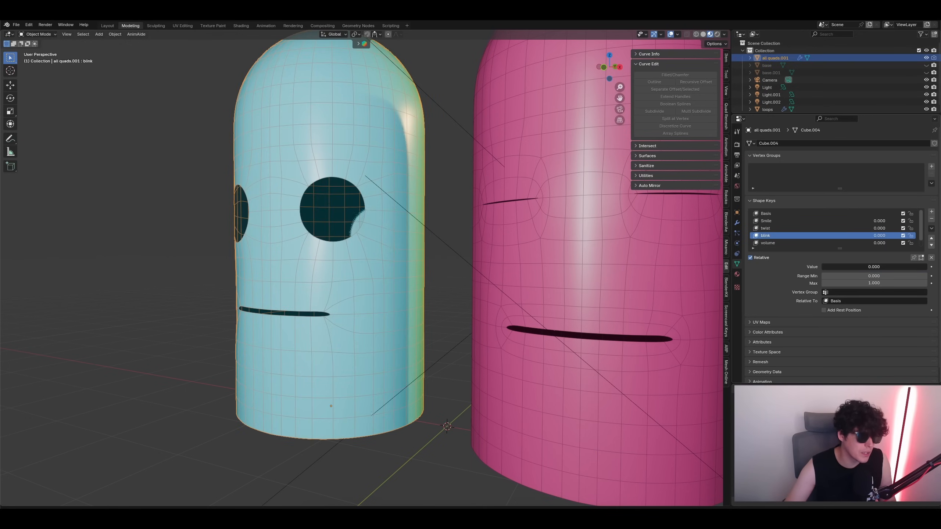
- Put the pink head in Edit Mode with face selection active
middle_click_drag(408, 219, 370, 173)
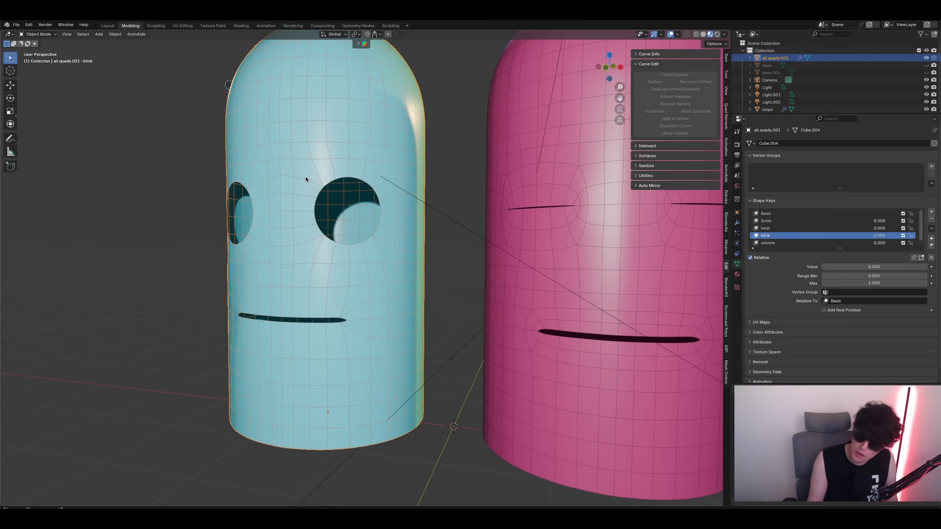
scroll(606, 276, "down", 2)
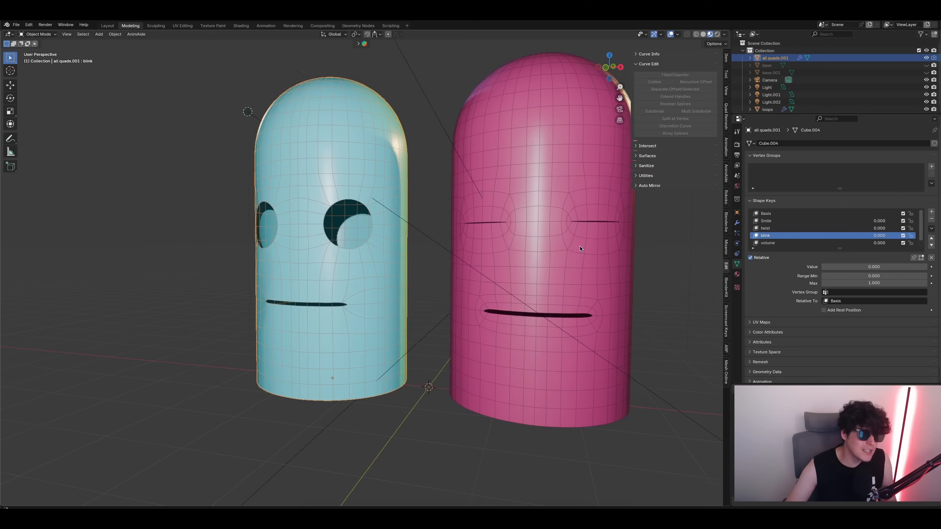
middle_click_drag(571, 248, 490, 241, "shift")
left_click(490, 241)
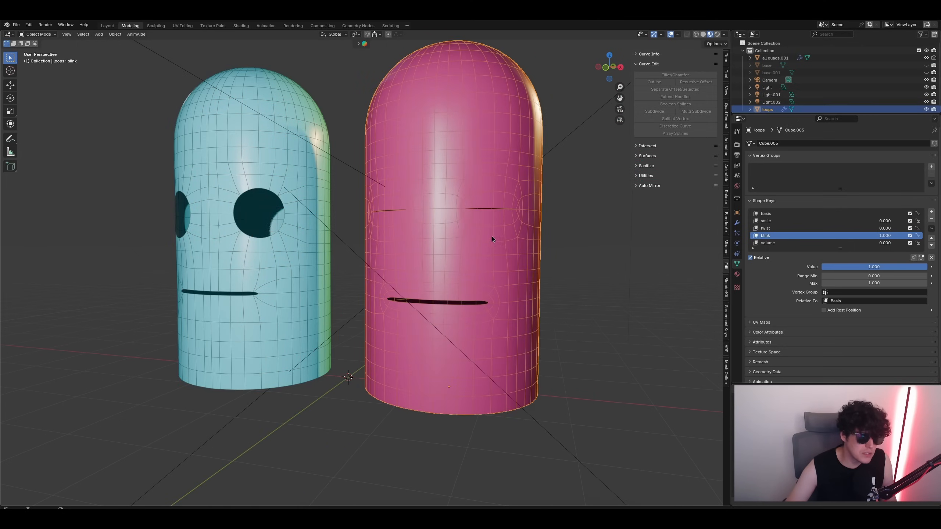
left_click(30, 36)
key("Tab")
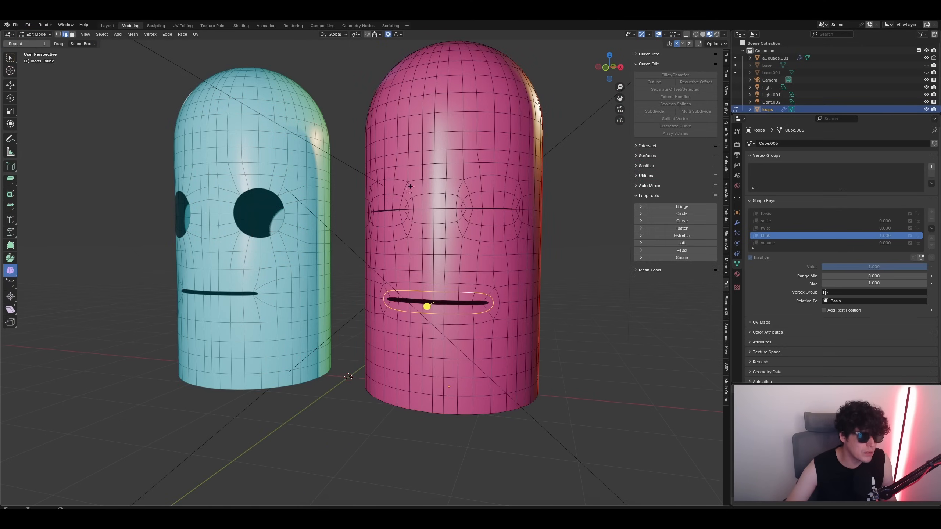
left_click(73, 35)
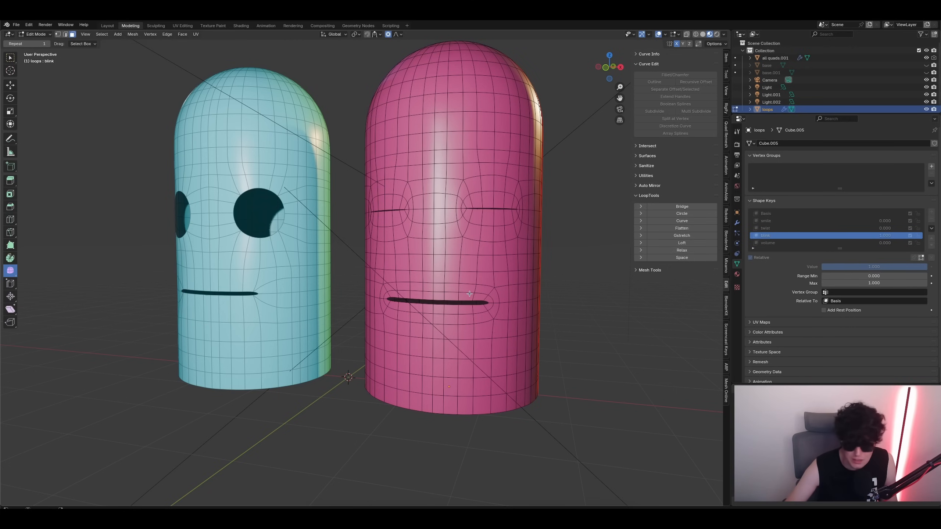
scroll(491, 303, "up", 5)
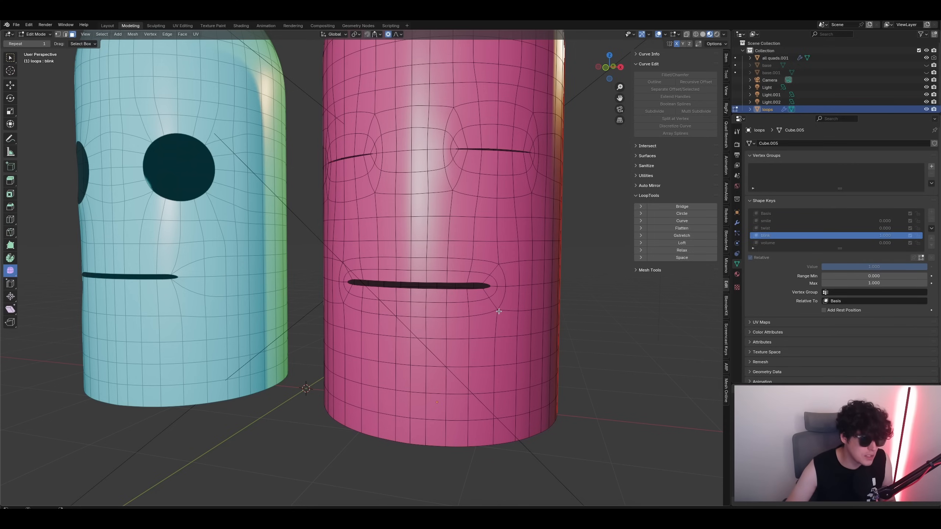
- Select the inner and outer face loops around the pink head's mouth to inspect the loop flow
left_click(492, 303, "ctrl")
left_click(493, 303, "alt")
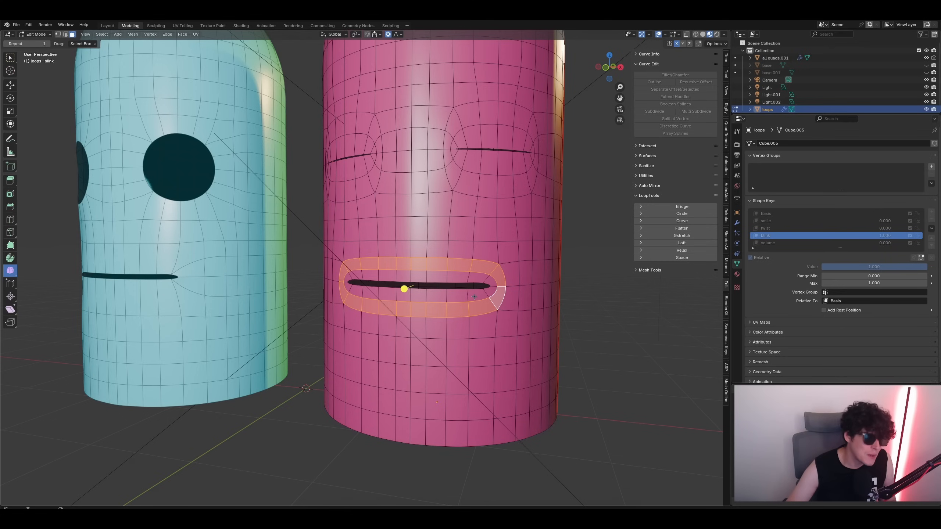
left_click(461, 267)
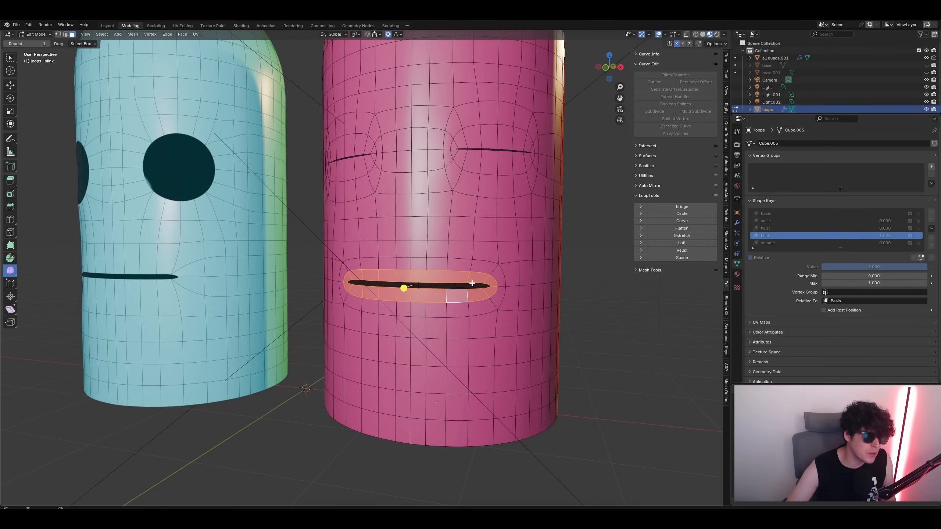
left_click(463, 267, "alt")
left_click(466, 298, "alt")
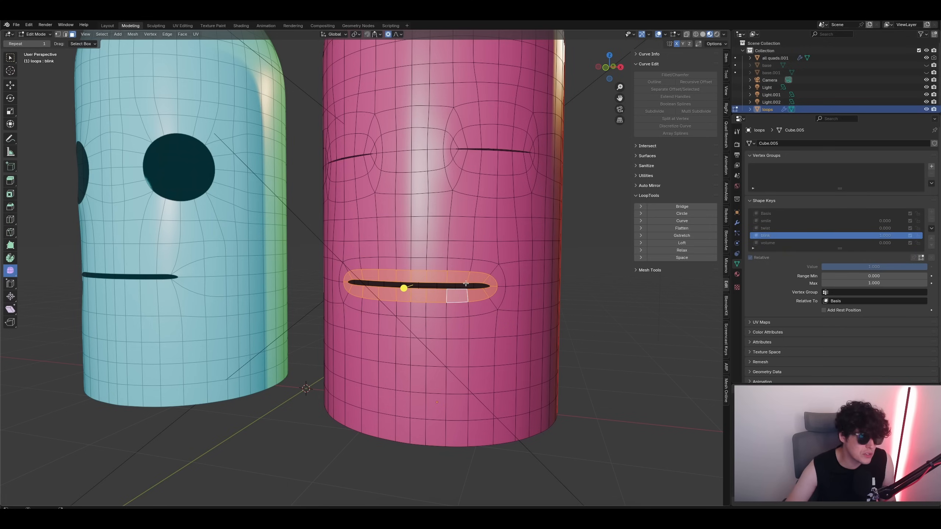
left_click(468, 265, "alt")
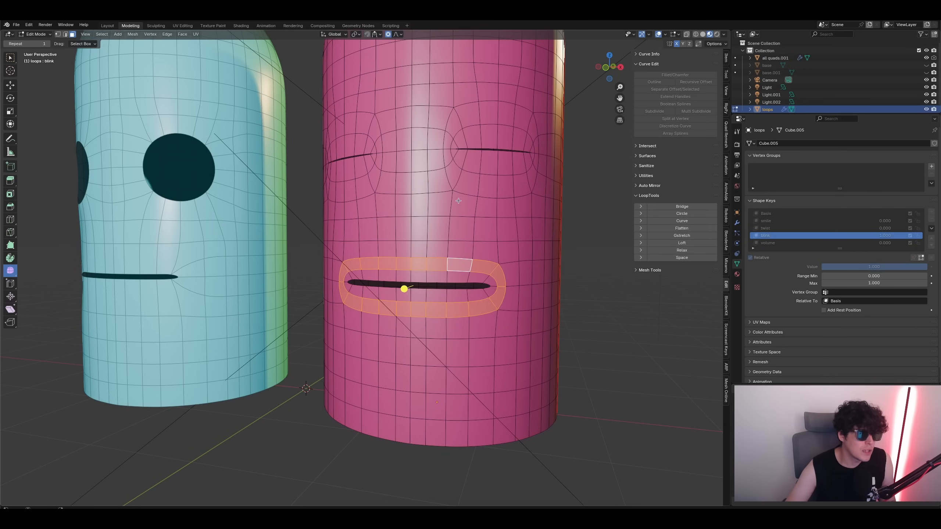
left_click(410, 295, "alt+shift")
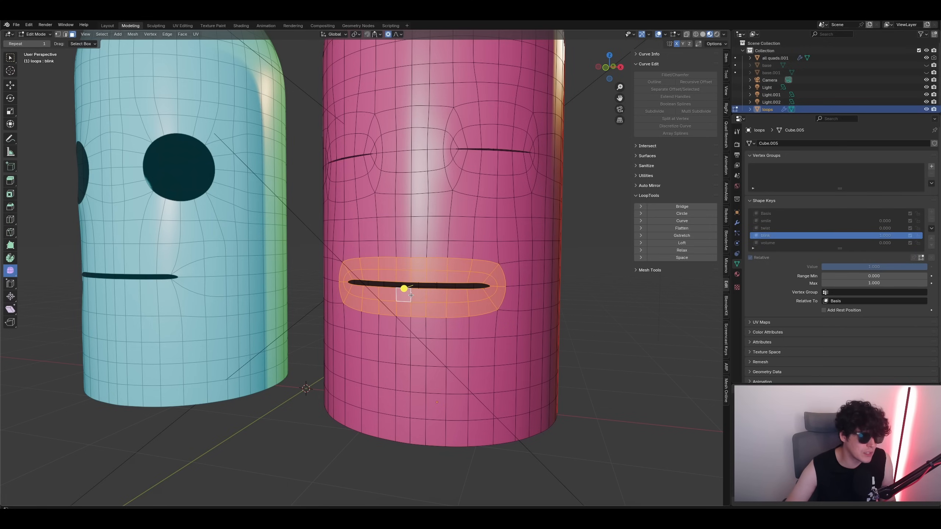
- Inspect both face loops around each of the pink head's eyes by selecting them, then return to Object Mode
left_click(476, 185, "alt")
left_click(455, 165, "alt+shift")
left_click(371, 184, "alt")
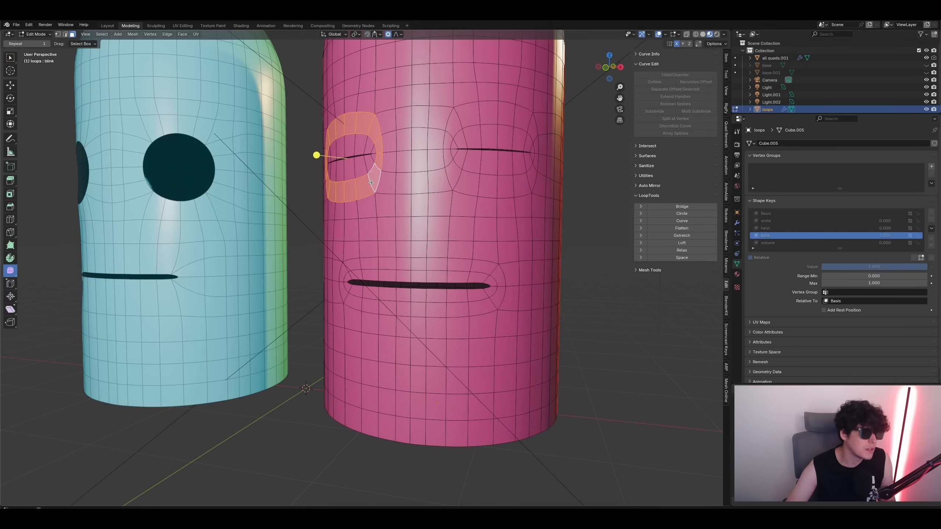
left_click(374, 160, "alt+shift")
key("Tab")
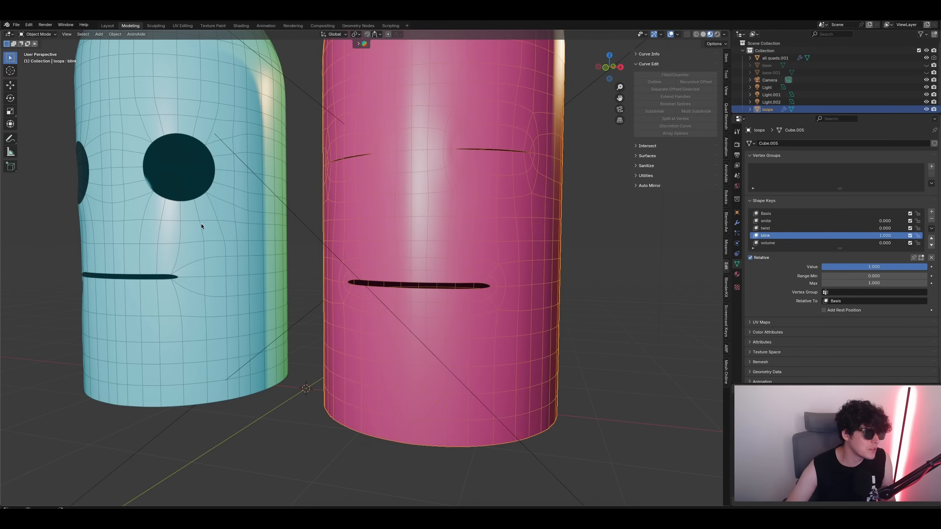
- Put the blue head in Edit Mode with its Basis shape key active
left_click(228, 232)
middle_click_drag(227, 233, 354, 228, "shift")
key("Tab")
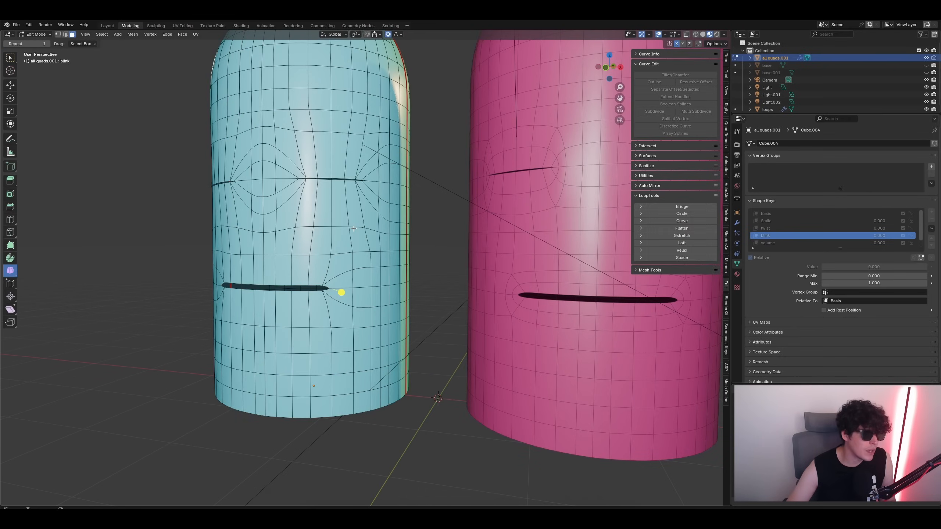
left_click(778, 213)
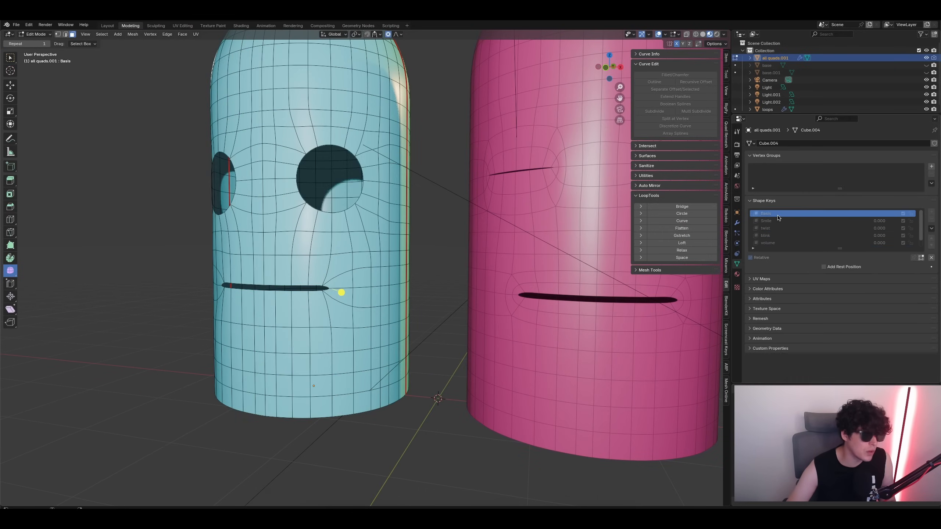
- Select the horizontal and vertical face loops near the blue head's mouth in turn to check whether they encircle it
left_click(293, 307, "alt")
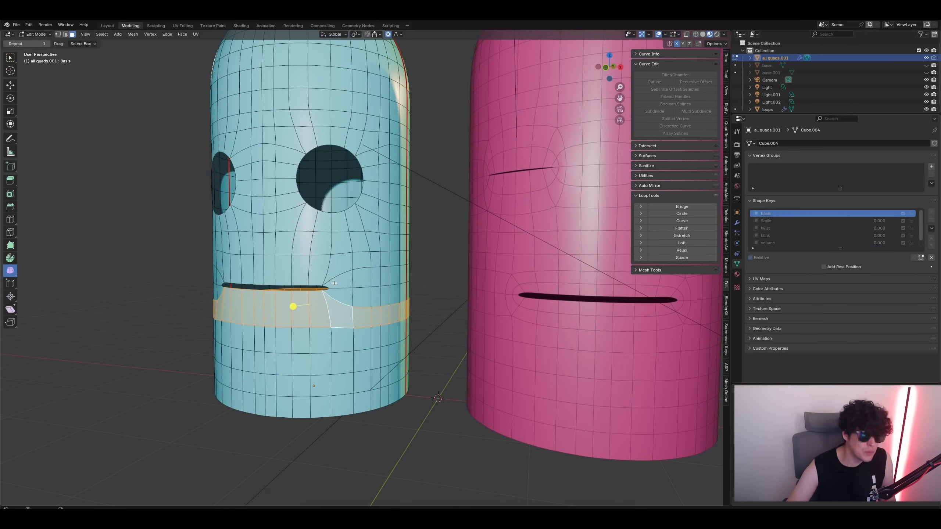
left_click(329, 264, "alt")
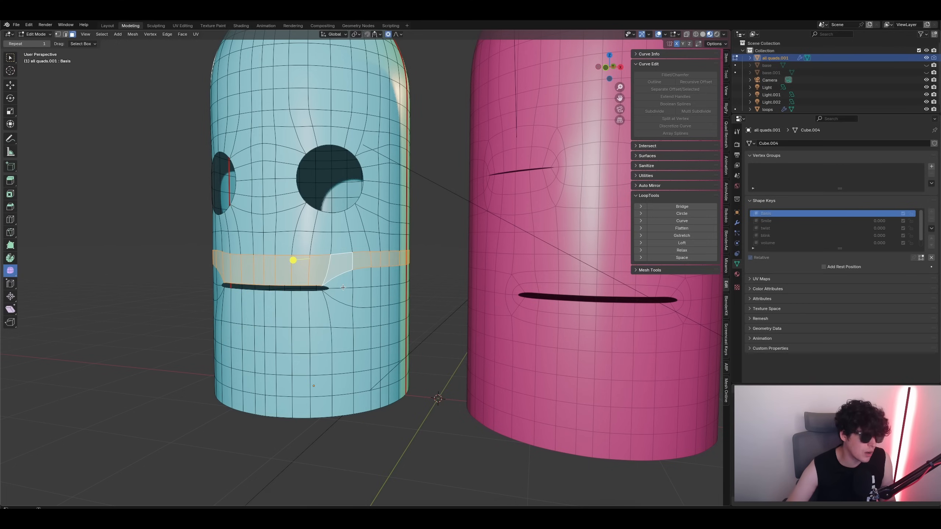
left_click(352, 316, "alt")
middle_click_drag(218, 283, 260, 281)
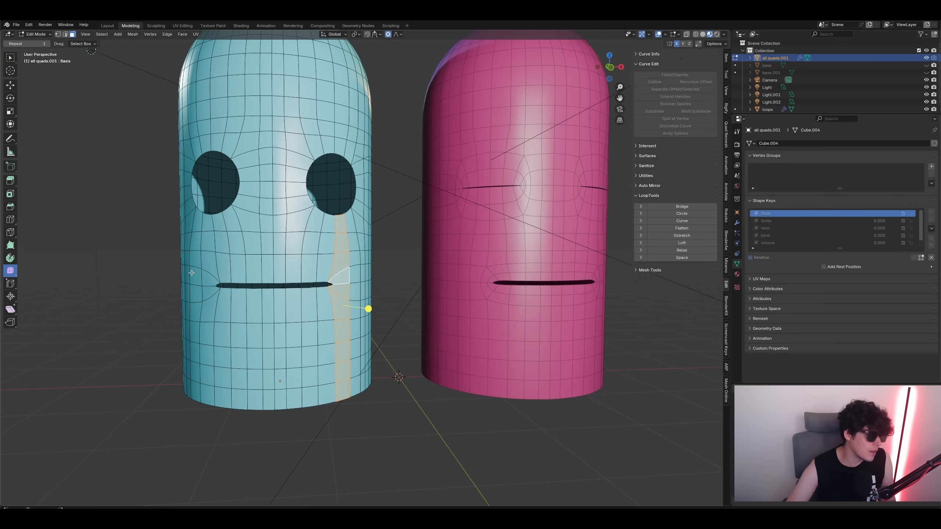
left_click(206, 269, "alt")
left_click(224, 248, "alt")
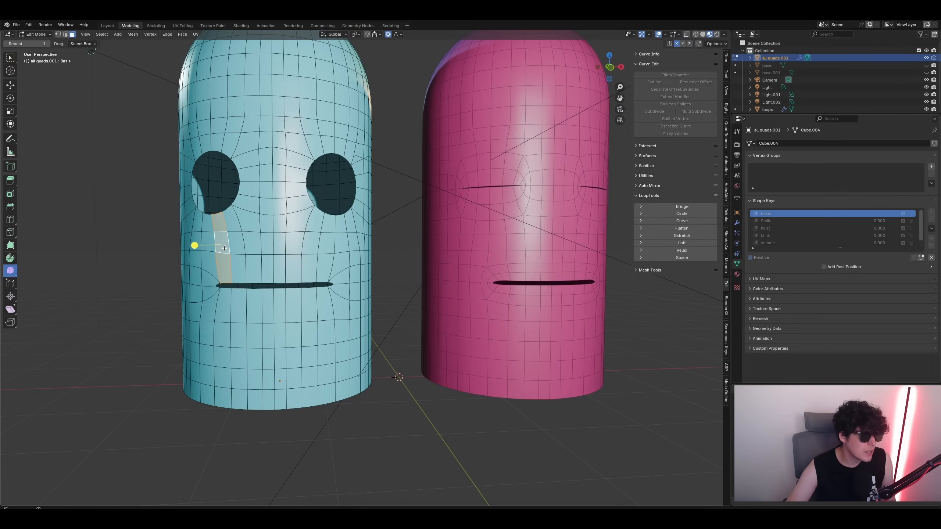
left_click(231, 246, "alt")
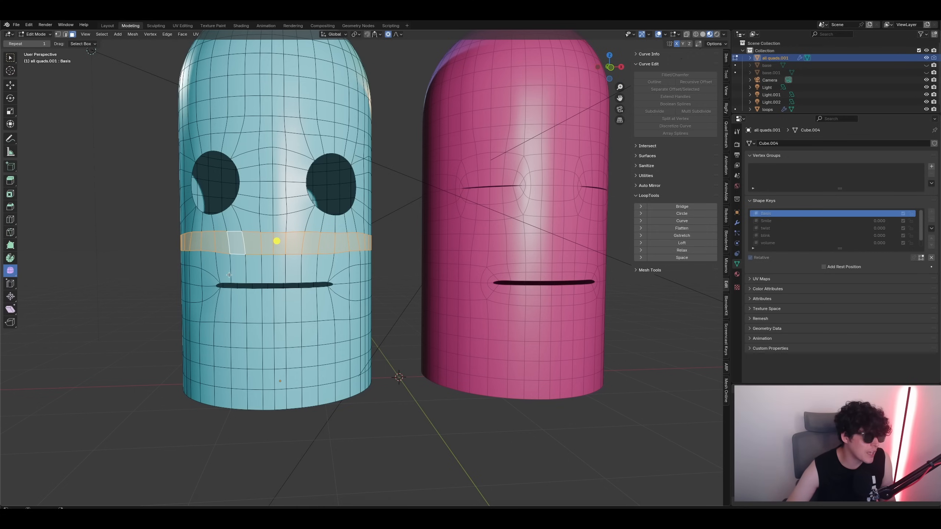
- Select the faces around the left corner of the blue head's mouth individually, including two columns above and below the opening
left_click(207, 267)
left_click(209, 279, "shift")
left_click(208, 293, "shift")
left_click(208, 311, "shift")
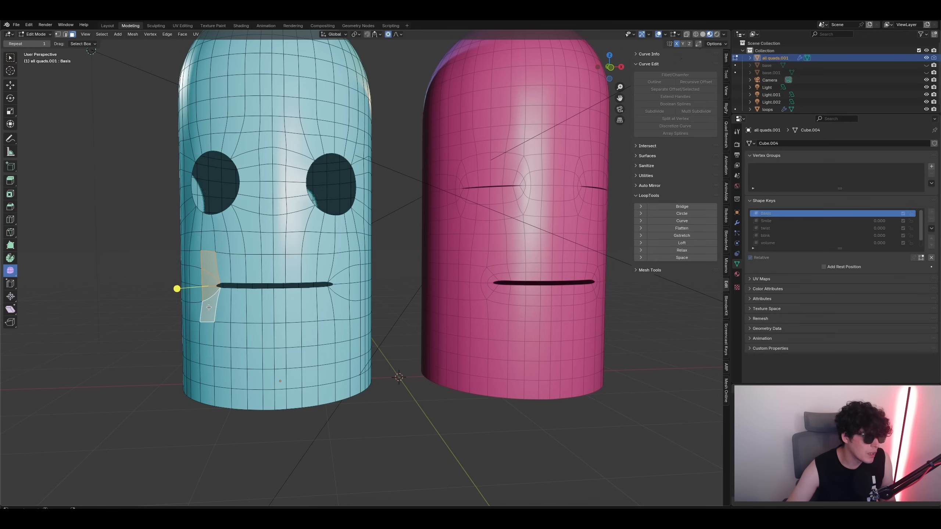
left_click(229, 309, "shift")
left_click(238, 305, "shift")
left_click(223, 267, "shift")
left_click(238, 267, "shift")
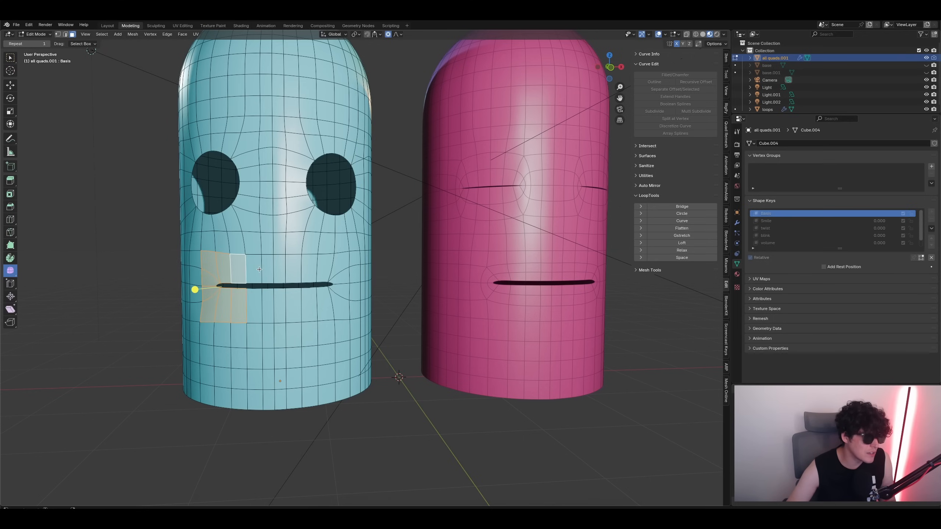
- Extend the blue head's face selection along the row above the mouth and around its right corner
left_click(255, 268, "shift")
left_click(270, 267, "shift")
left_click(285, 267, "shift")
left_click(300, 268, "shift")
left_click(313, 268, "shift")
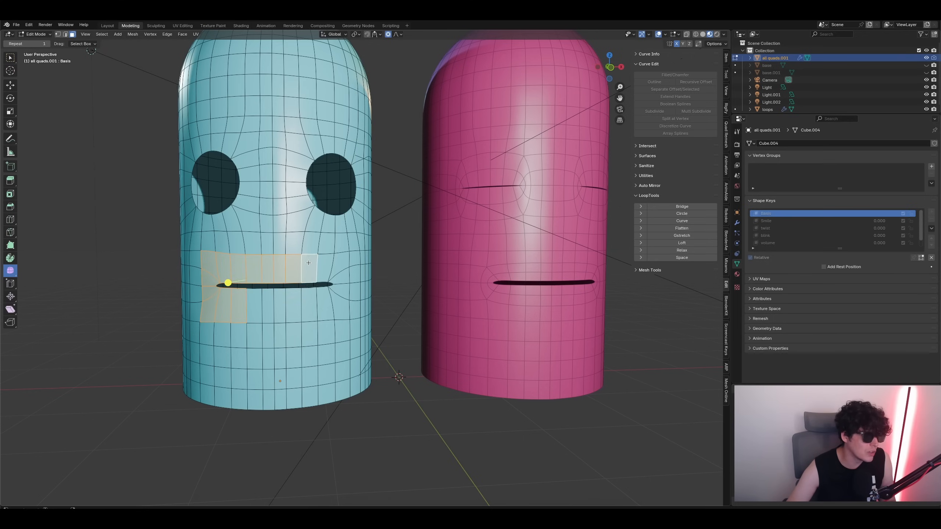
left_click(336, 261, "shift")
left_click(339, 276, "shift")
left_click(340, 302, "shift")
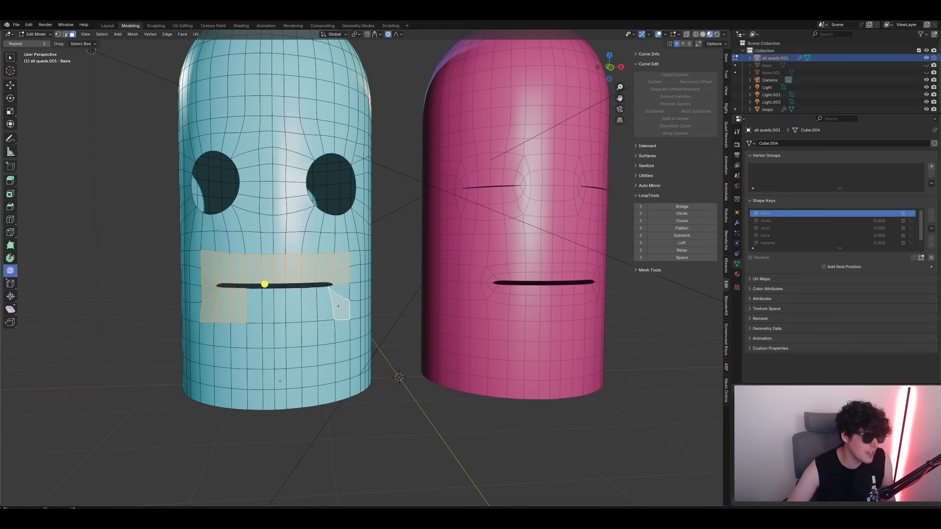
- Add the remaining faces beneath the blue head's mouth to complete the selected ring around the opening
left_click(320, 307, "shift")
left_click(309, 308, "shift")
left_click(293, 307, "shift")
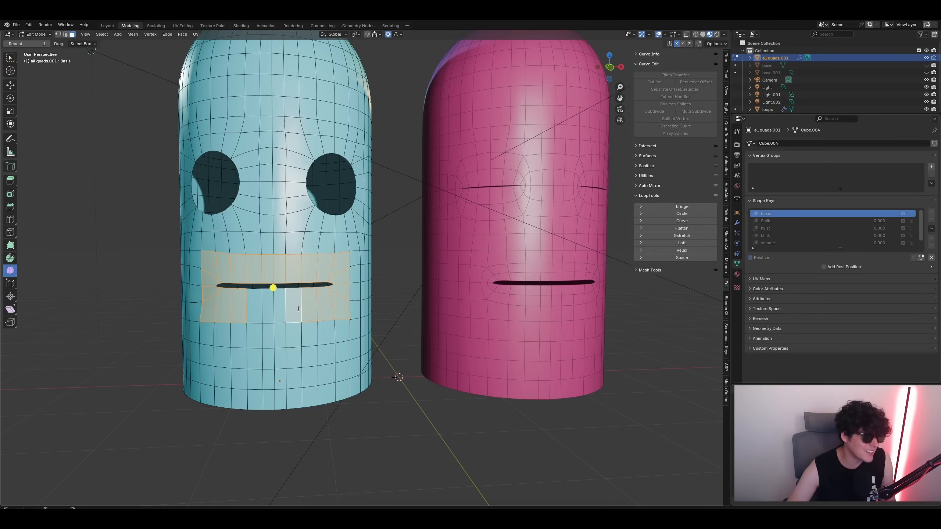
left_click(280, 308, "shift")
left_click(268, 309, "shift")
left_click(255, 307, "shift")
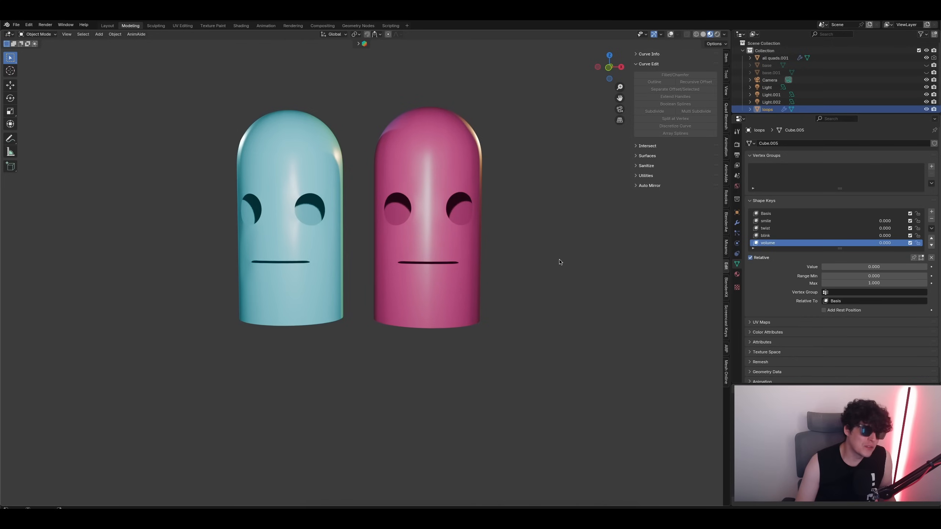
- Set the blue head's volume shape key value to 1
middle_click_drag(551, 246, 584, 274, "shift")
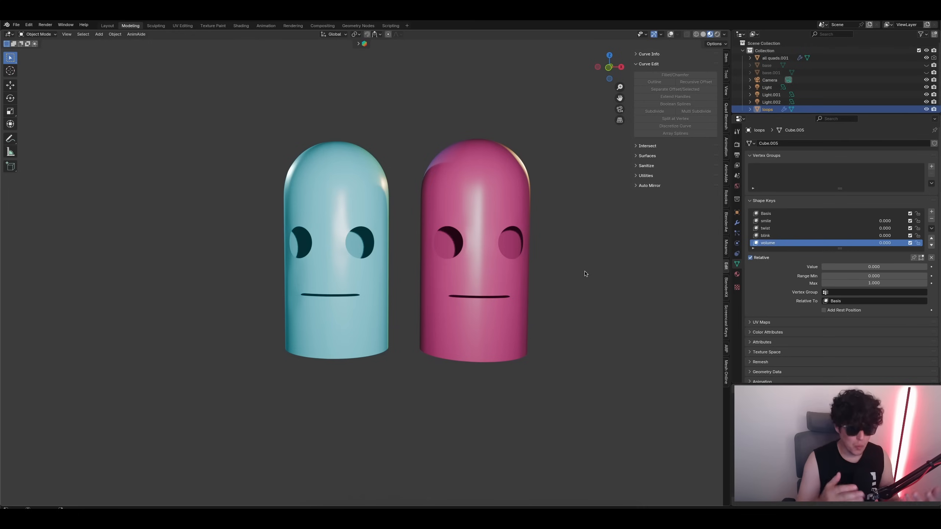
left_click(363, 288)
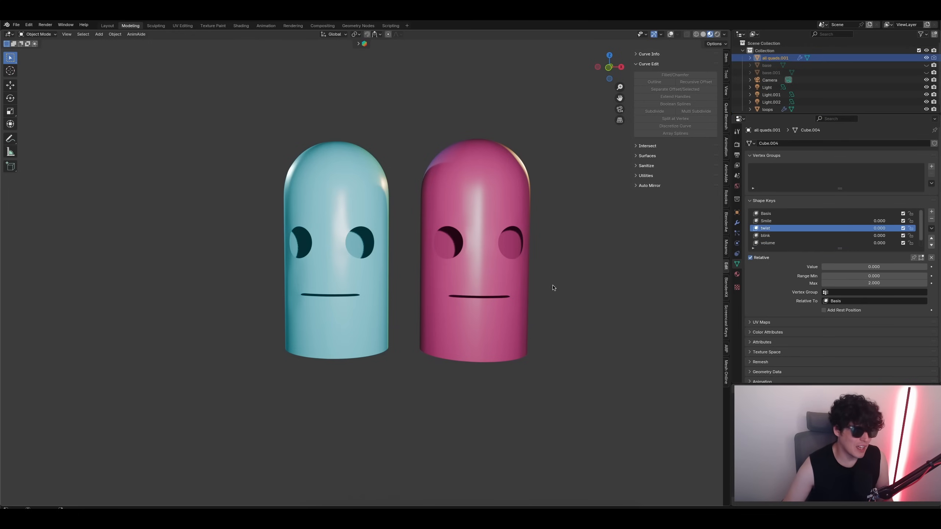
left_click(767, 243)
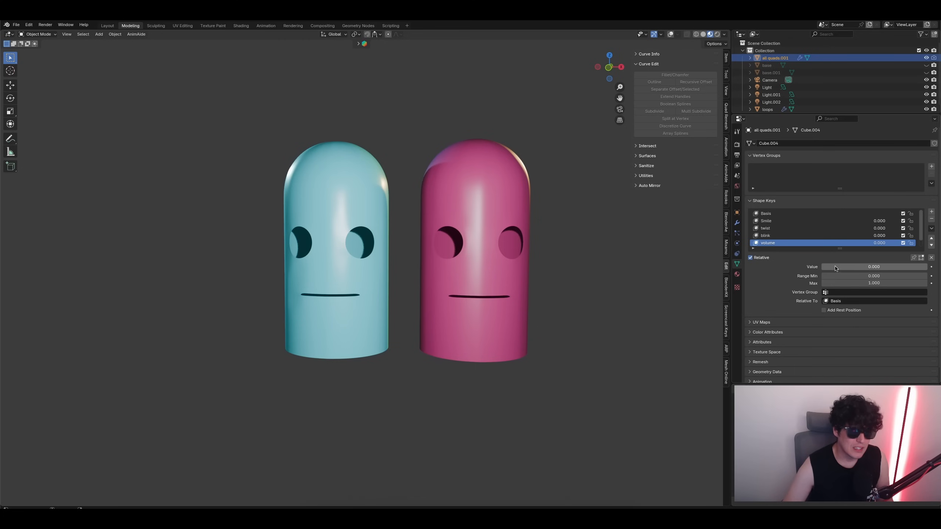
left_click_drag(854, 269, 929, 270)
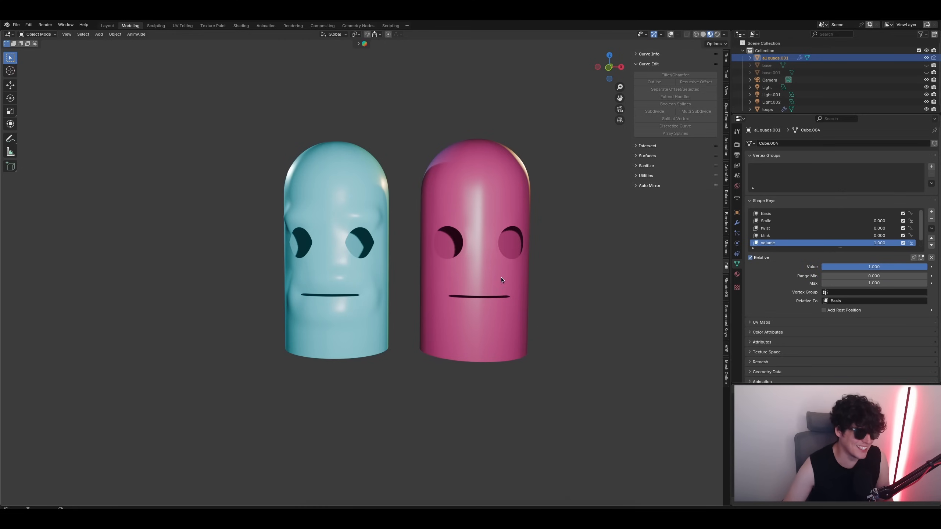
- Set the pink head's volume shape key value to 1
scroll(501, 278, "up", 1)
mouse_move(497, 279)
middle_mouse_down()
mouse_move(526, 283)
mouse_move(504, 279)
middle_mouse_up()
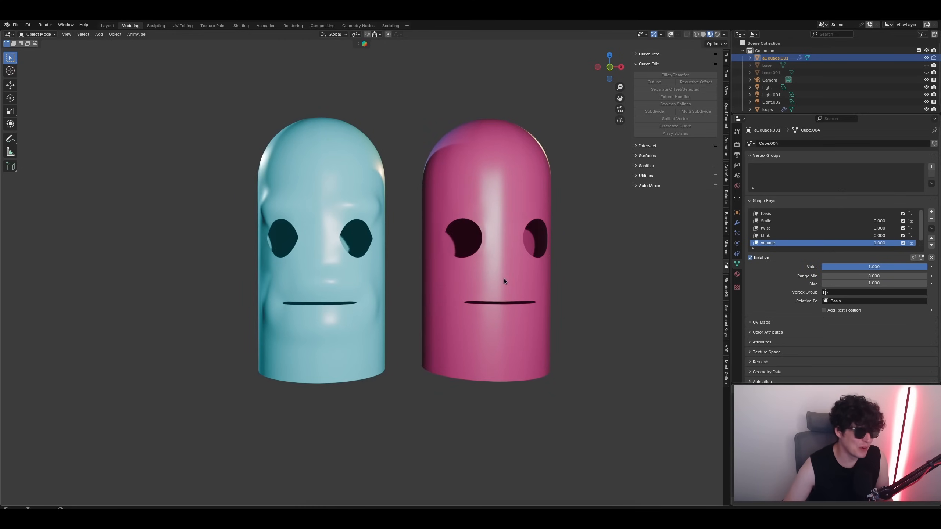
left_click(504, 281)
left_click_drag(836, 267, 929, 267)
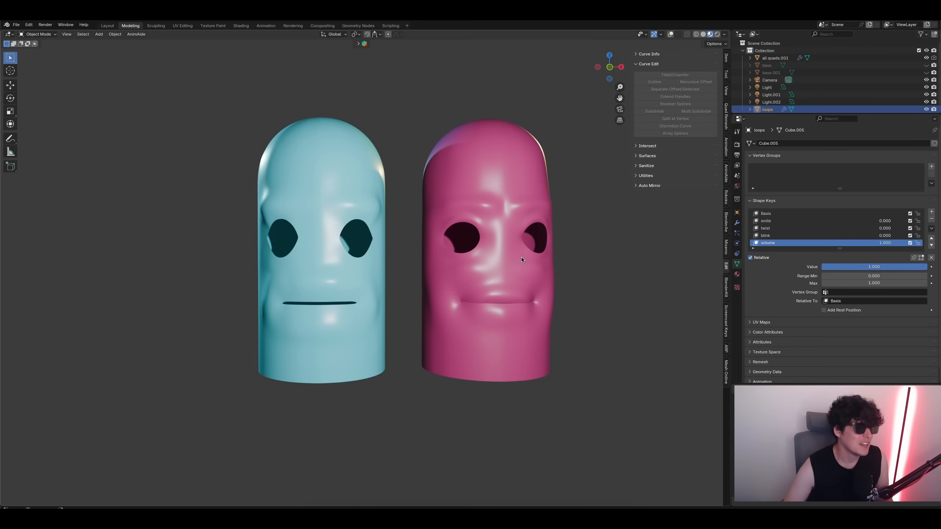
- Compare the volume deformation on both heads with the wireframe overlays shown and hidden
mouse_move(354, 262)
middle_mouse_down()
mouse_move(344, 265)
mouse_move(353, 279)
middle_mouse_up()
left_click(344, 250)
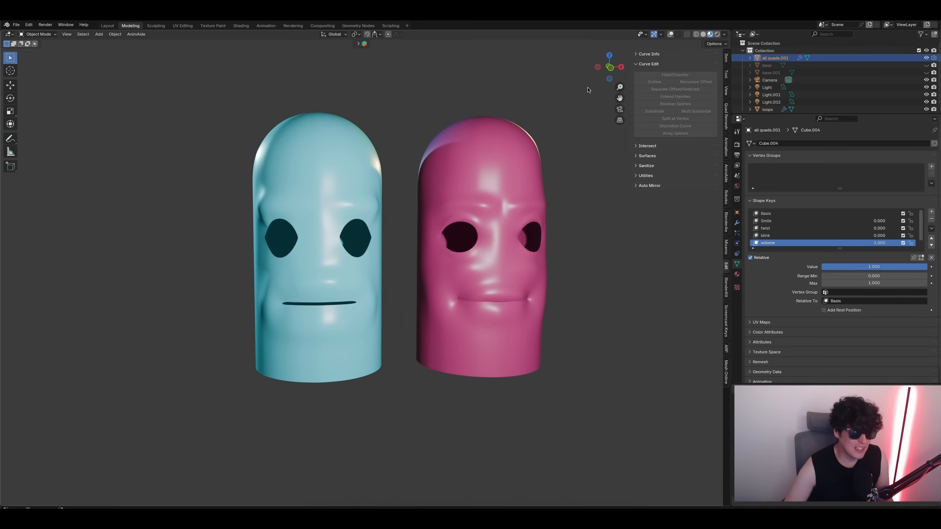
left_click(670, 34)
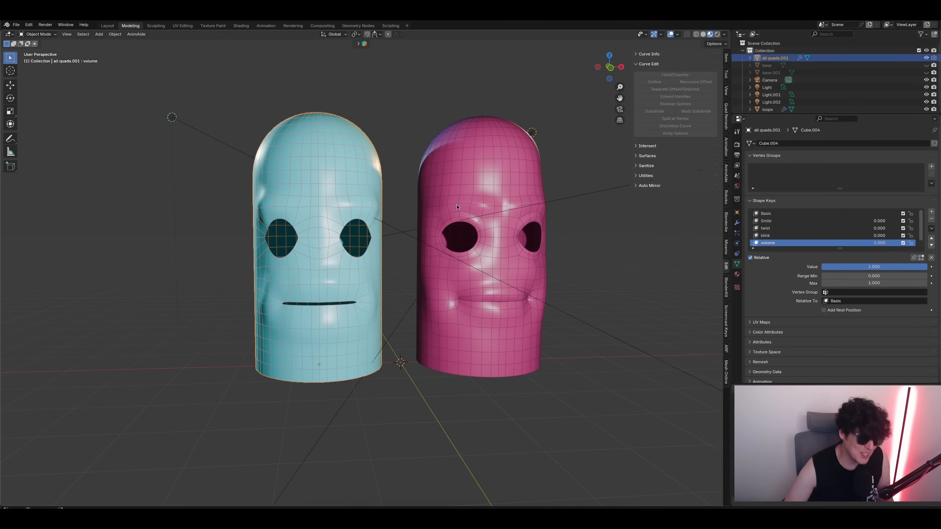
left_click(670, 34)
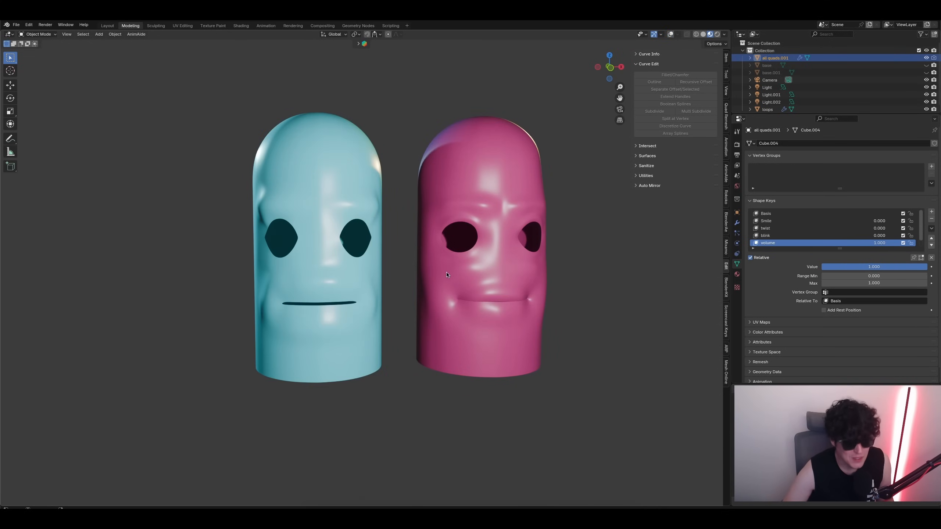
- Compare the volume deformation of both heads from several angles and show the wireframe overlays with nothing selected
middle_click_drag(470, 263, 506, 251)
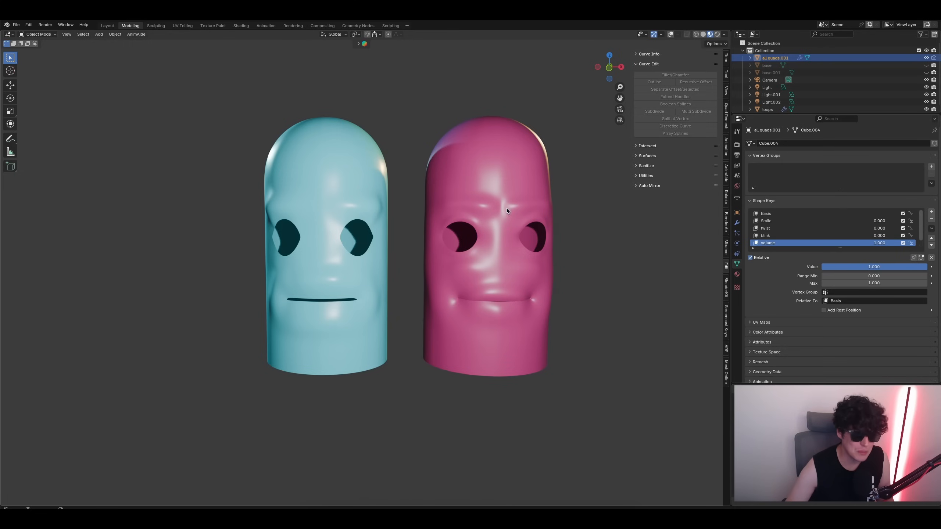
middle_click_drag(540, 210, 509, 211)
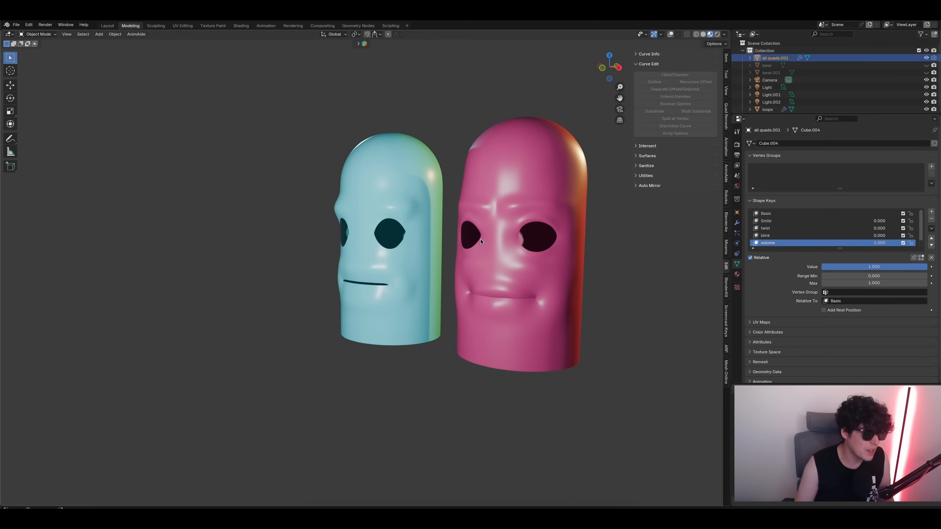
scroll(408, 304, "up", 2)
middle_click_drag(432, 303, 449, 305)
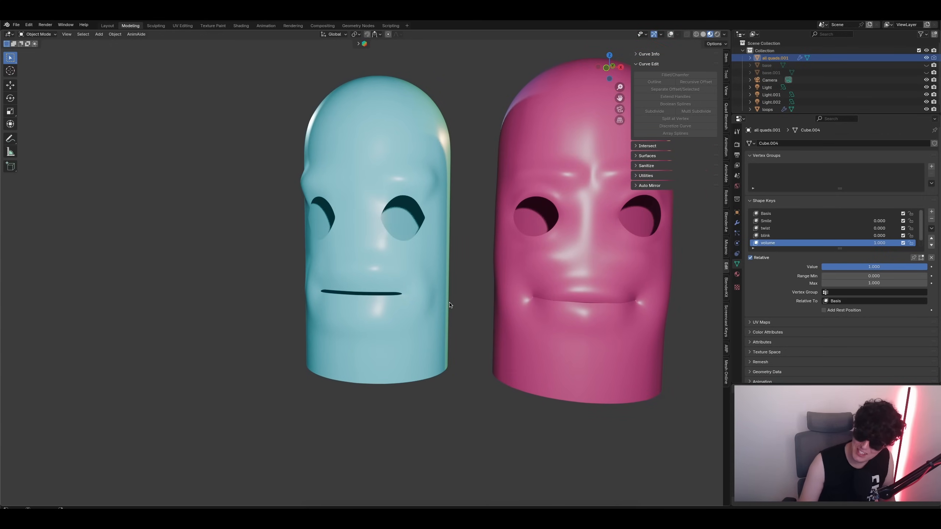
middle_click_drag(429, 311, 449, 312)
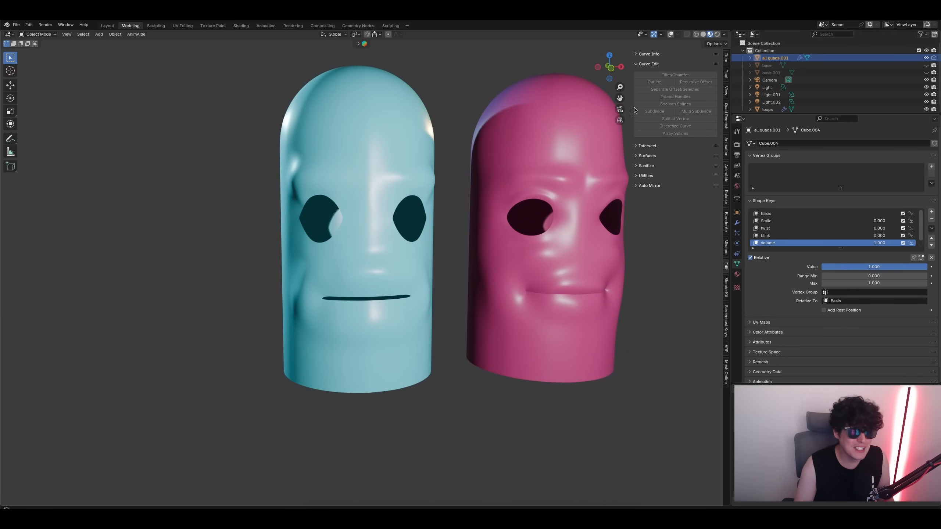
left_click(670, 34)
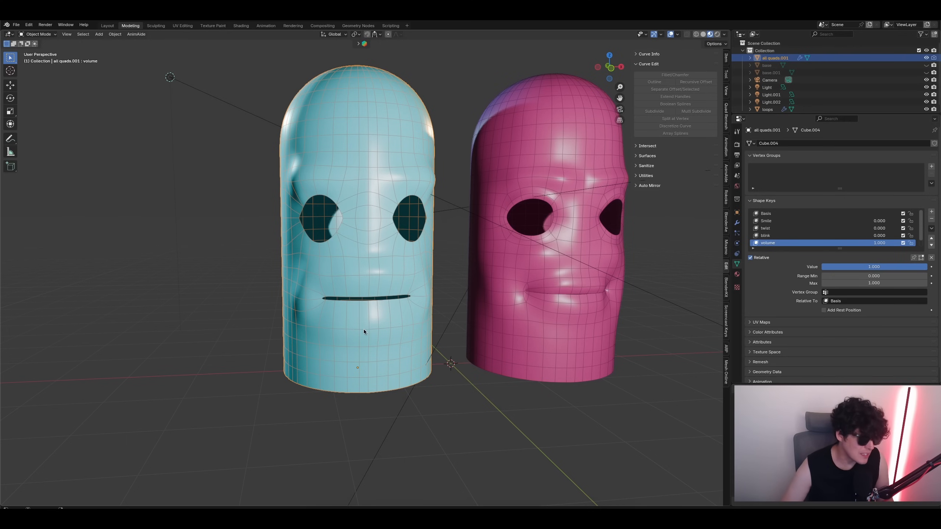
key("alt+a")
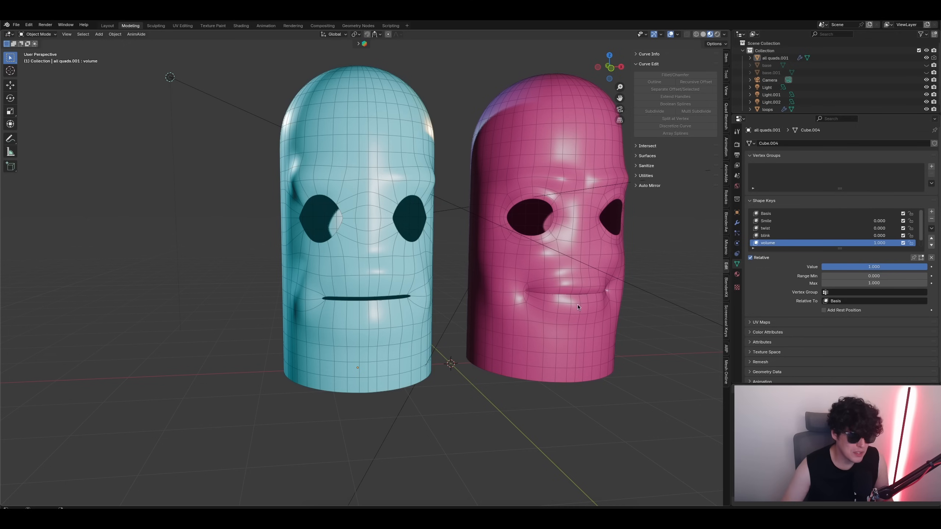
- Cut three extra edge loops around the blue head, one below and two above its mouth
left_click(385, 335)
key("Tab")
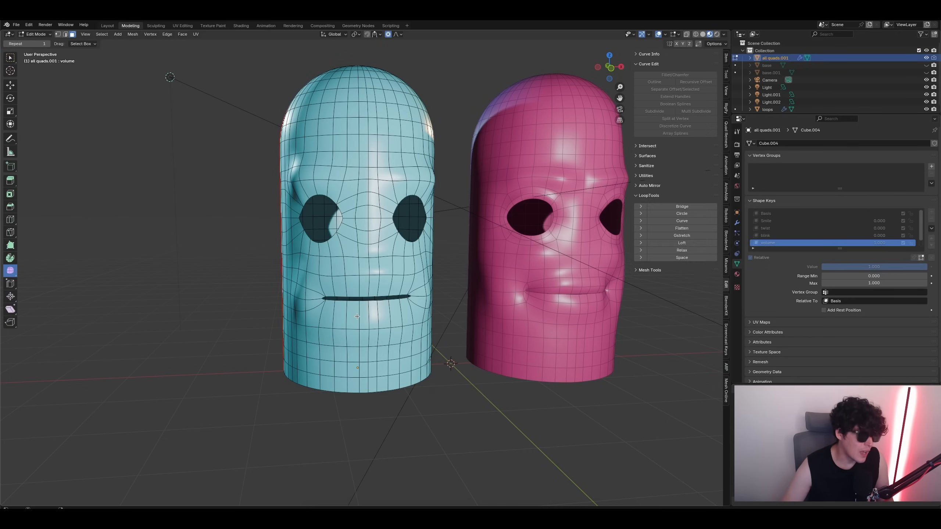
key("ctrl+r")
left_click(347, 317)
left_click(347, 318)
key("ctrl+r")
left_click(341, 286)
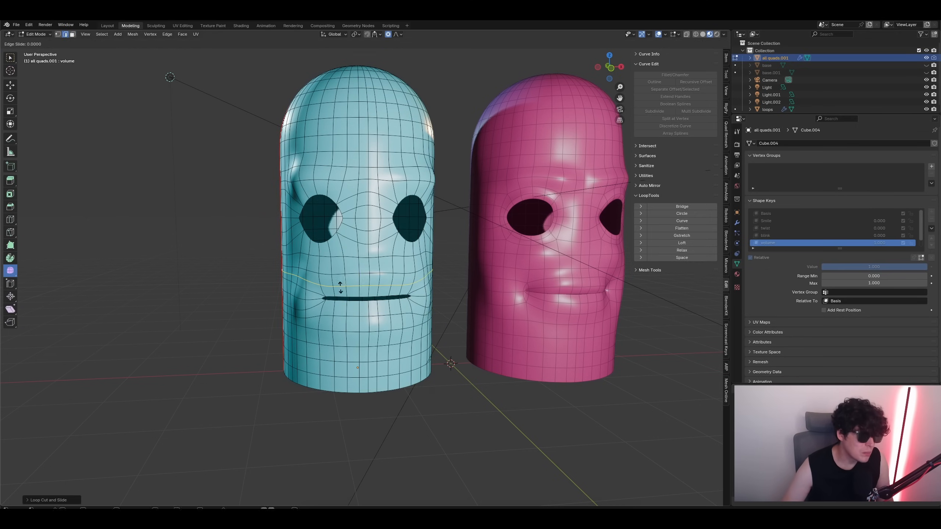
left_click(341, 287)
key("ctrl+r")
left_click(343, 281)
left_click(342, 281)
key("ctrl+r")
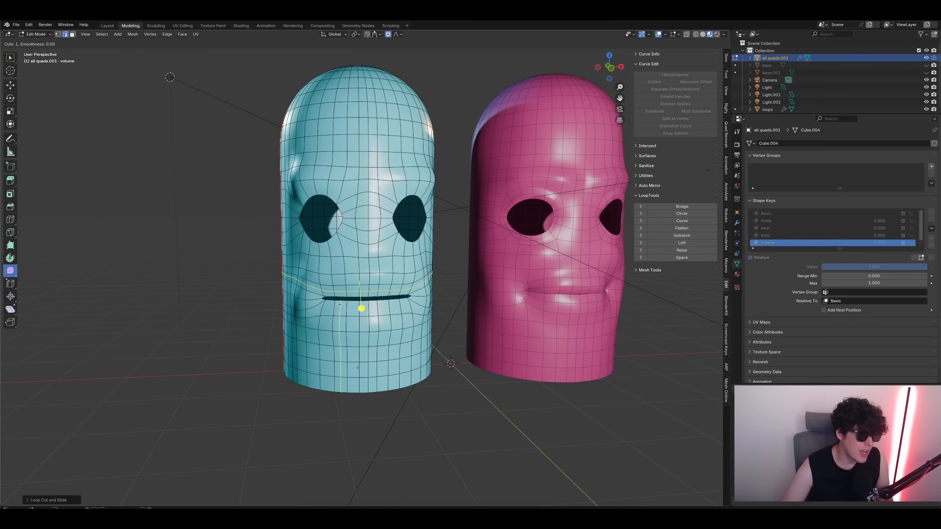
left_click(340, 305)
right_click(337, 307)
key("ctrl+z")
- Cut two more horizontal edge loops around the blue head just below its mouth
key("ctrl+r")
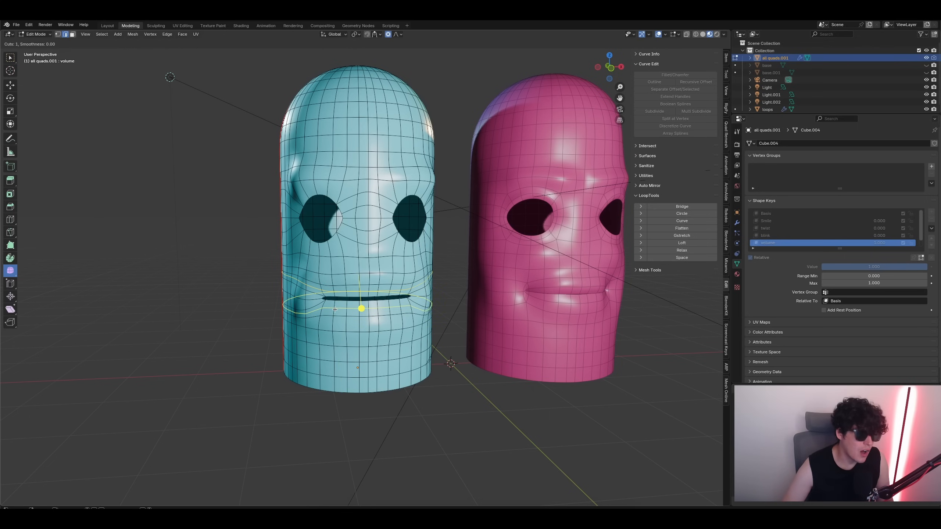
left_click(336, 309)
left_click(337, 308)
key("ctrl+r")
left_click(343, 328)
left_click(343, 327)
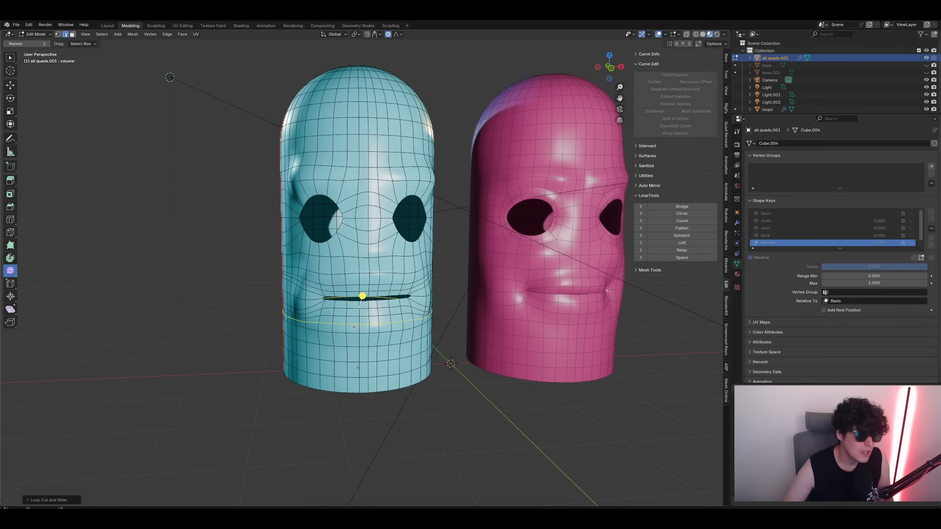
- Add an edge loop encircling the pink head's lips with a loop cut
middle_click_drag(558, 274, 520, 287)
scroll(520, 287, "up", 1)
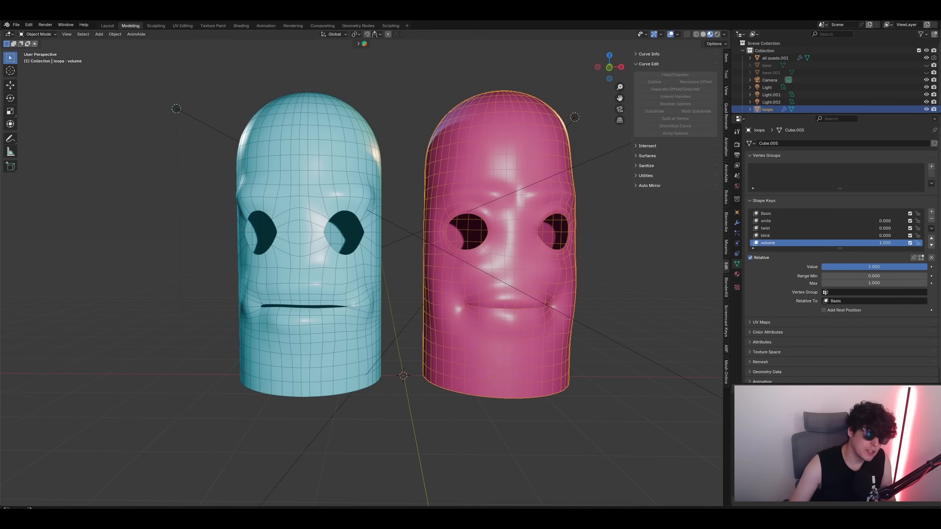
left_click(617, 438)
left_click(506, 250)
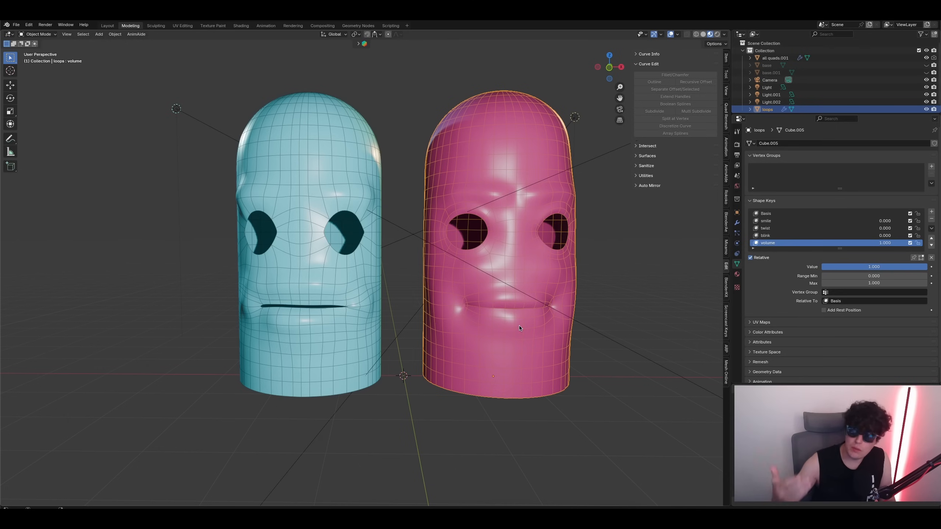
scroll(573, 299, "up", 8)
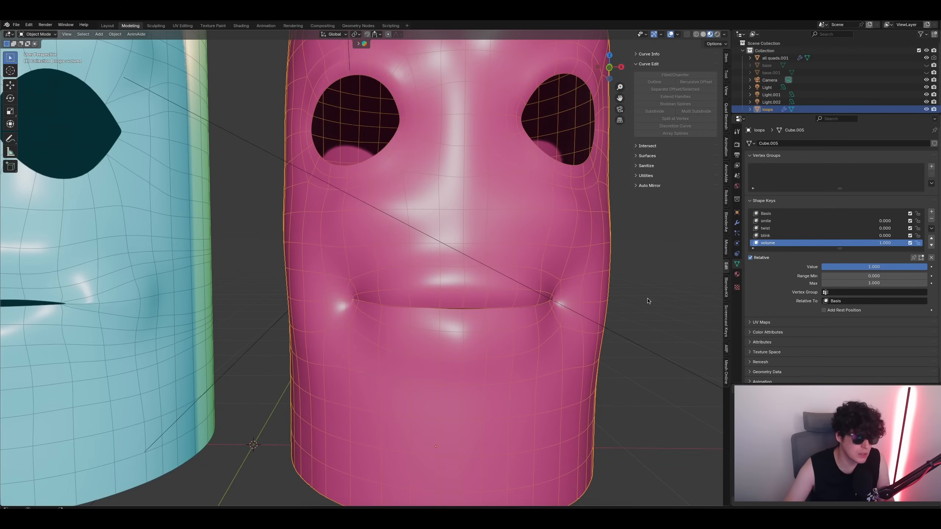
left_click(648, 301)
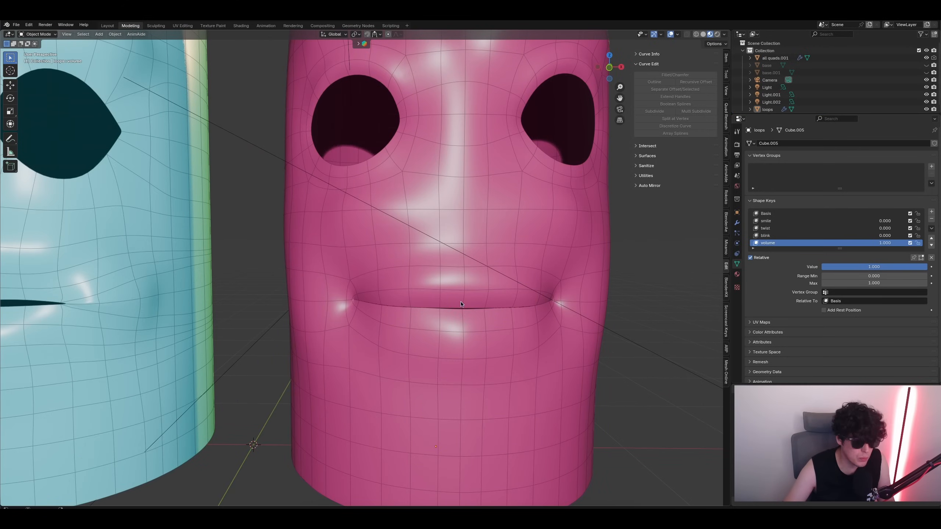
key("Tab")
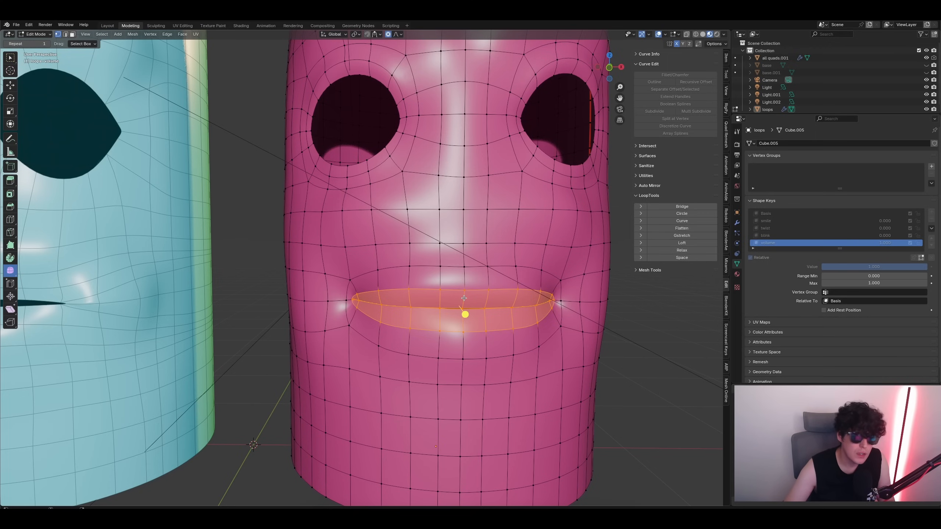
key("ctrl+r")
left_click(458, 277)
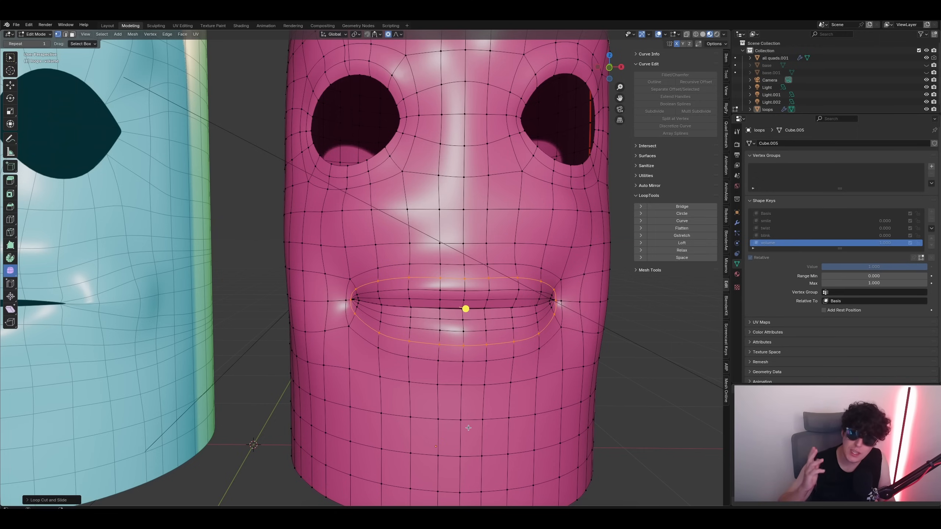
- Shape a cupid's bow in the middle of the pink head's upper lip in Sculpt Mode with the Elastic Grab brush
left_click(35, 34)
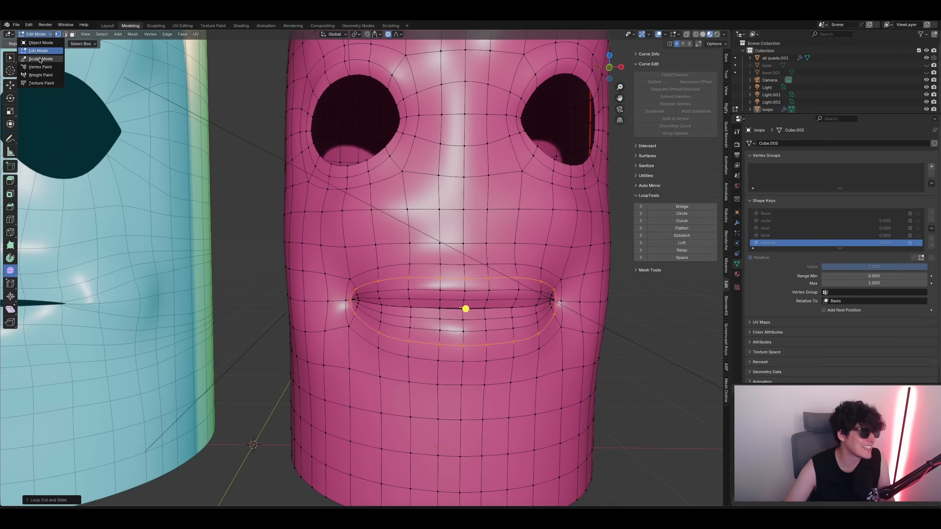
left_click(41, 59)
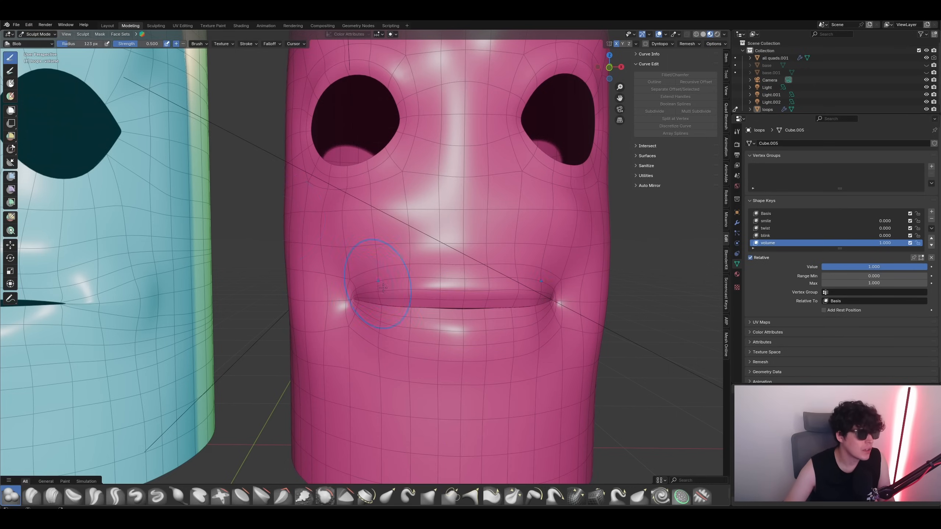
scroll(460, 279, "up", 5)
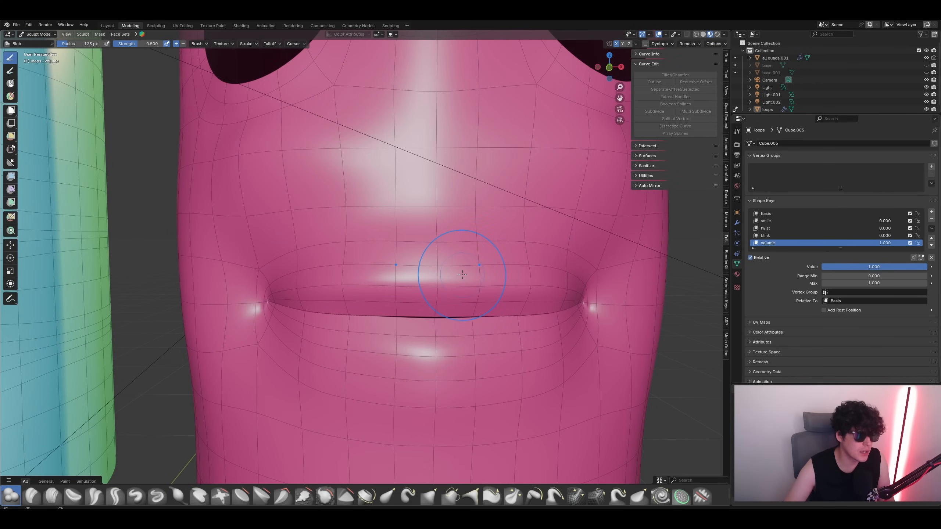
mouse_move(451, 273)
middle_mouse_down()
mouse_move(519, 274)
mouse_move(469, 279)
middle_mouse_up()
scroll(469, 279, "up", 3)
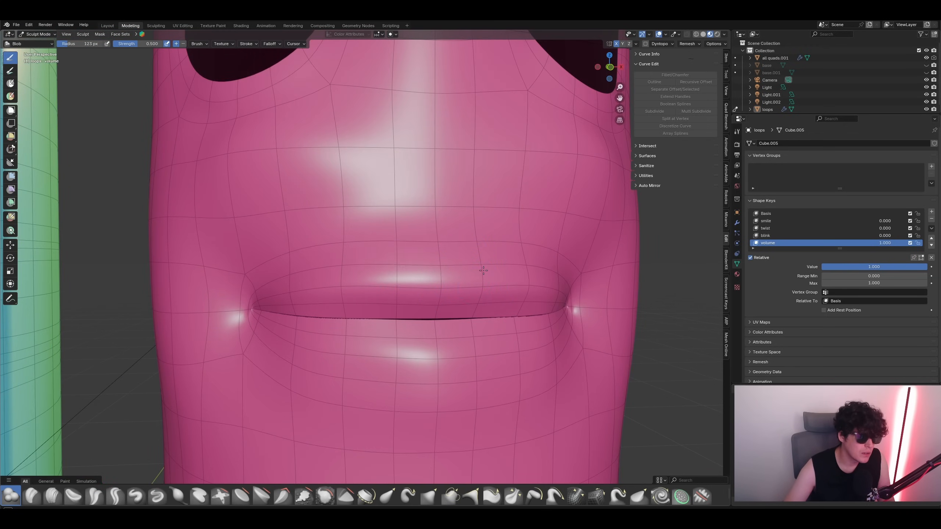
left_click(387, 496)
mouse_move(438, 327)
left_mouse_down()
mouse_move(487, 267)
mouse_move(487, 222)
left_mouse_up()
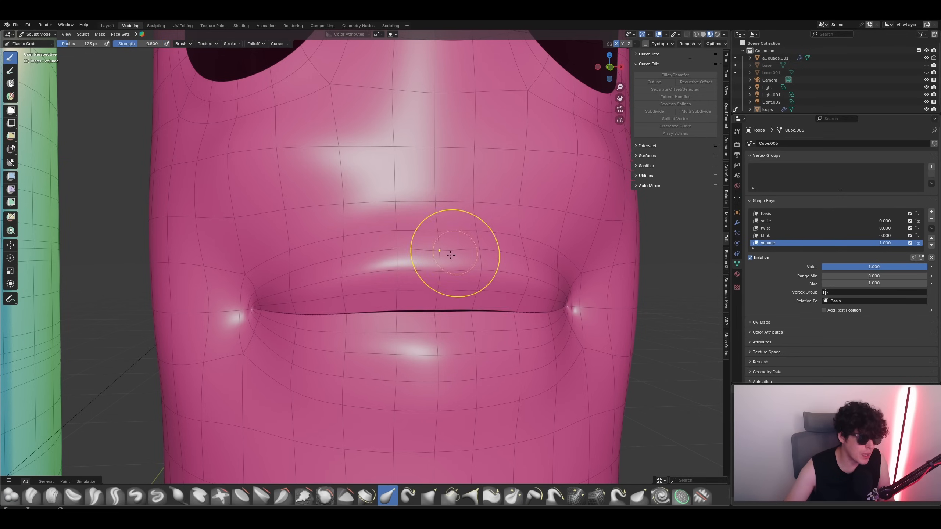
left_click_drag(436, 265, 439, 322)
mouse_move(509, 257)
left_mouse_down()
mouse_move(534, 246)
mouse_move(504, 246)
mouse_move(522, 266)
mouse_move(473, 253)
left_mouse_up()
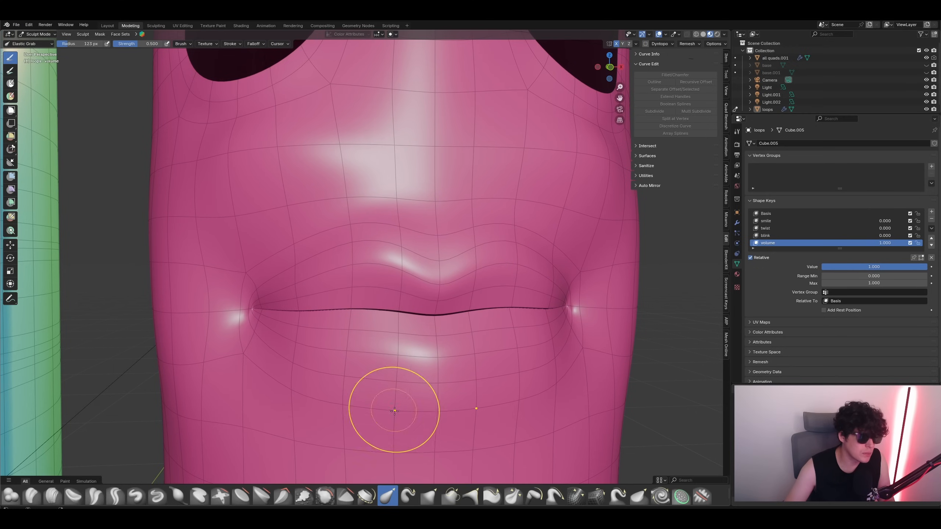
mouse_move(392, 410)
left_mouse_down()
mouse_move(411, 363)
mouse_move(437, 420)
left_mouse_up()
key("ctrl+z")
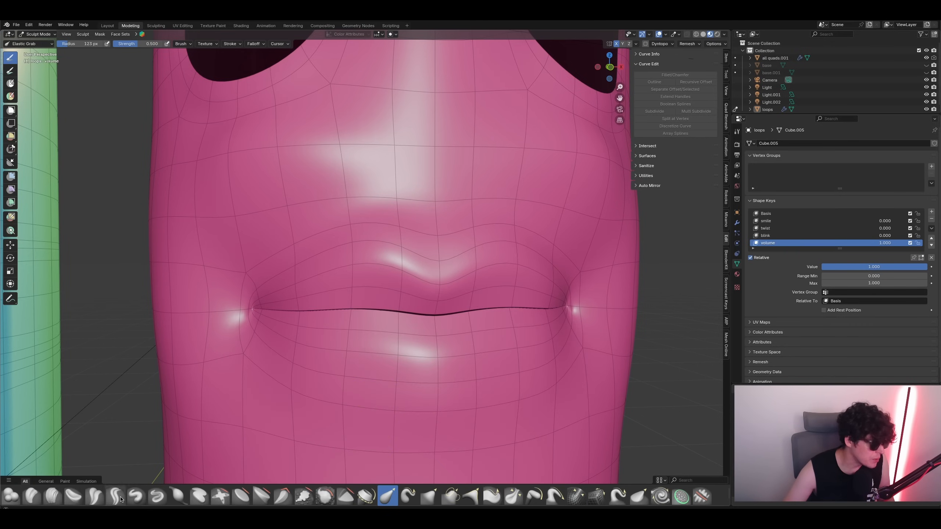
- Build up volume beneath the pink head's lower lip with the Draw brush and return to Object Mode
left_click(136, 496)
mouse_move(364, 405)
left_mouse_down()
mouse_move(448, 409)
mouse_move(304, 415)
mouse_move(430, 426)
mouse_move(390, 432)
mouse_move(458, 431)
left_mouse_up()
mouse_move(559, 373)
left_mouse_down()
mouse_move(580, 343)
mouse_move(572, 346)
left_mouse_up()
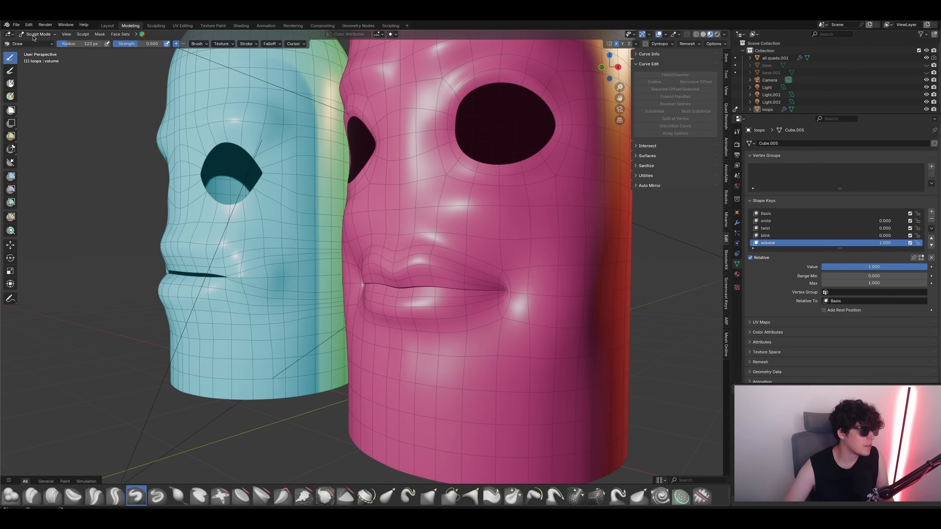
left_click(36, 34)
left_click(32, 43)
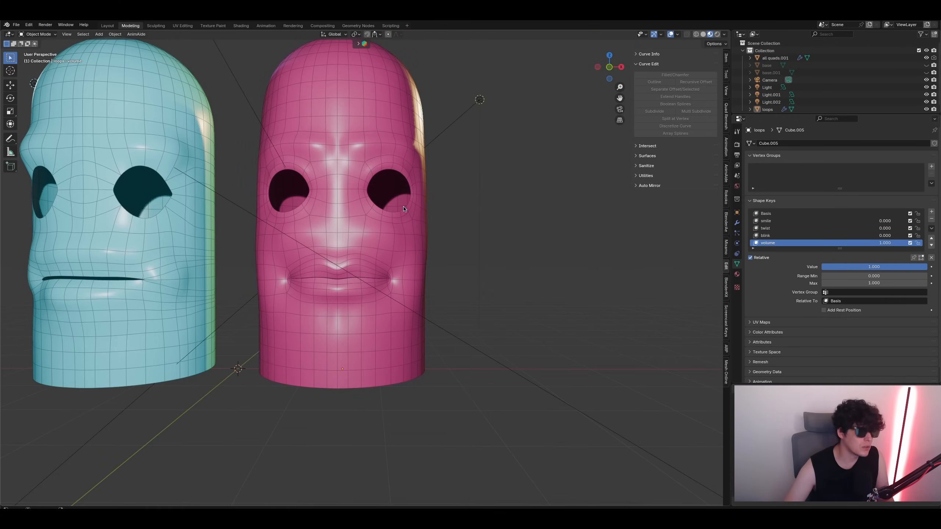
- Inspect the sculpted pink lips beside the blue head with the viewport overlays hidden and shown
left_click(670, 34)
scroll(347, 279, "up", 3)
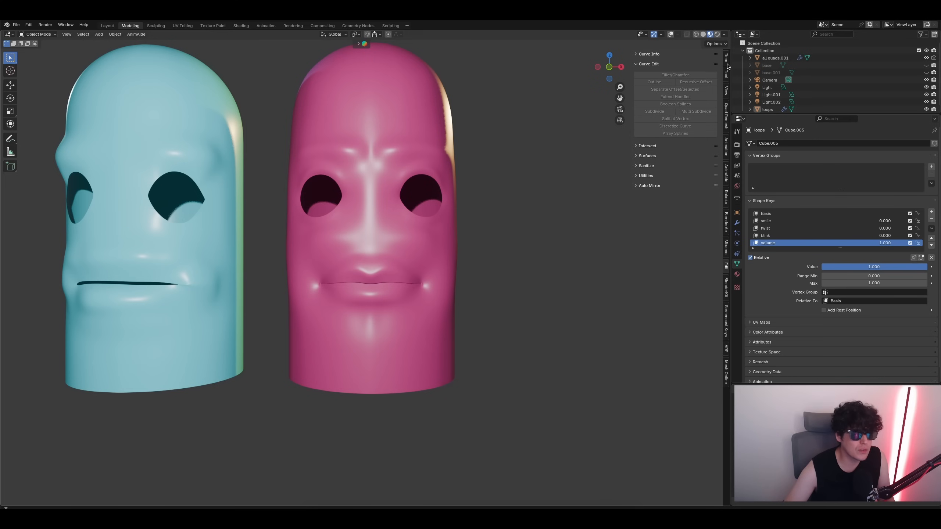
left_click(671, 34)
middle_click_drag(485, 284, 562, 281)
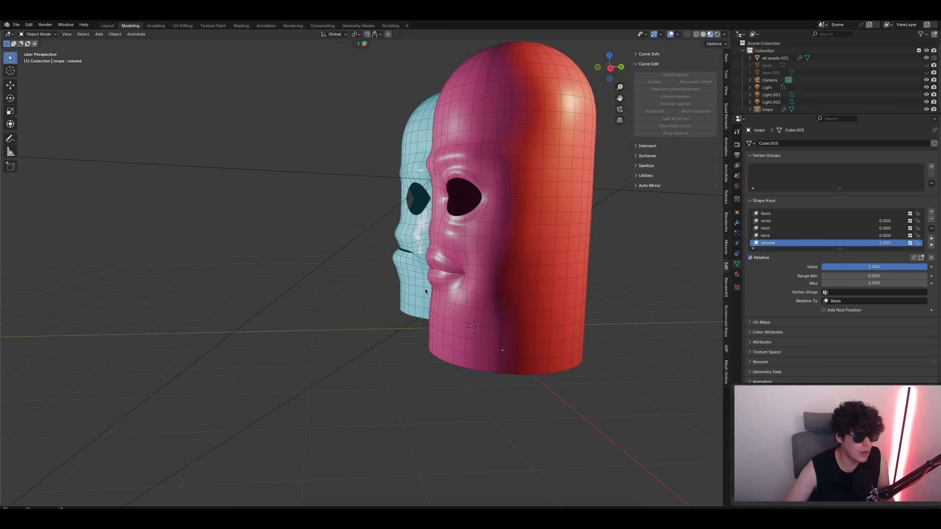
scroll(511, 261, "up", 4)
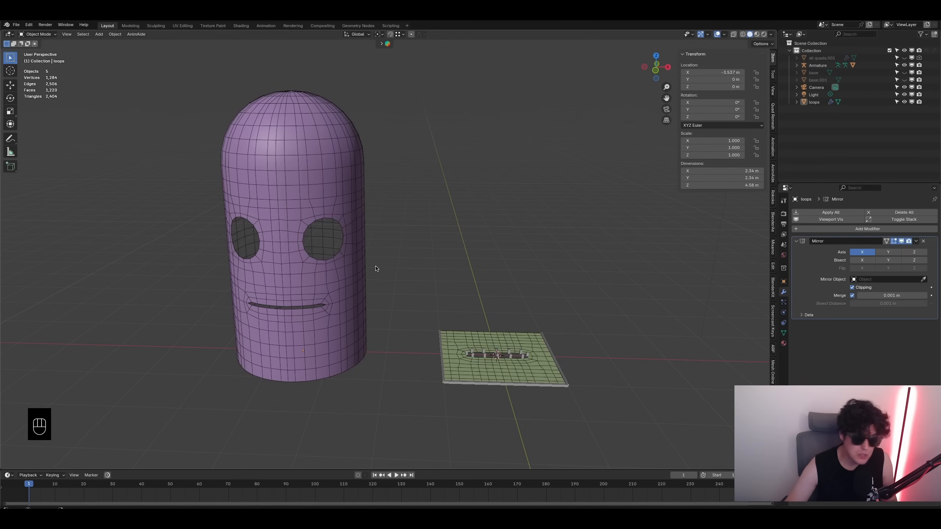
- Toggle the purple head's Mirror modifier off and on in the viewport to check its mirrored half, leaving the head deselected
left_click(283, 272)
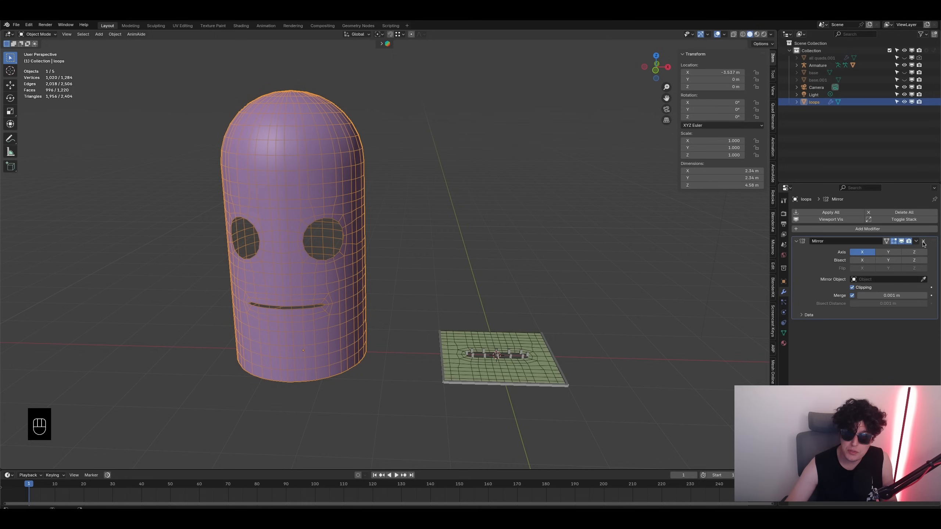
left_click(904, 242)
left_click(904, 241)
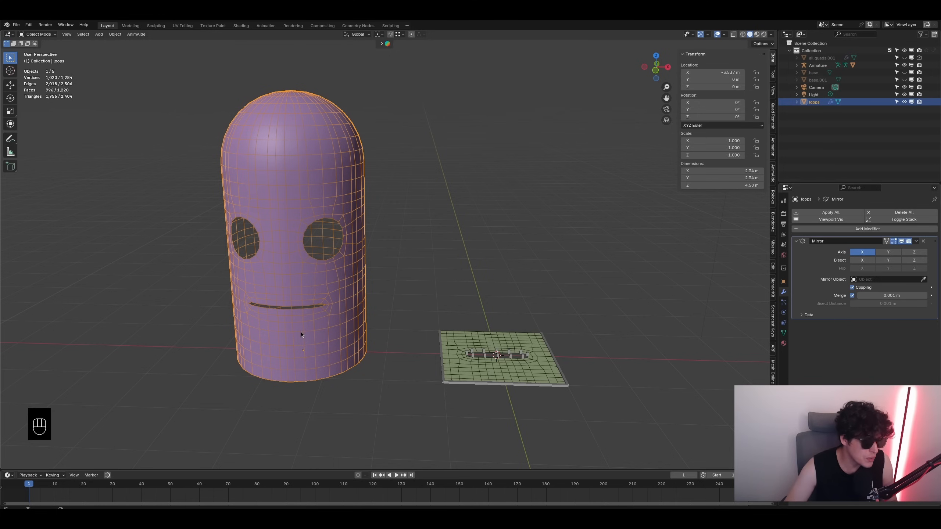
left_click(394, 292)
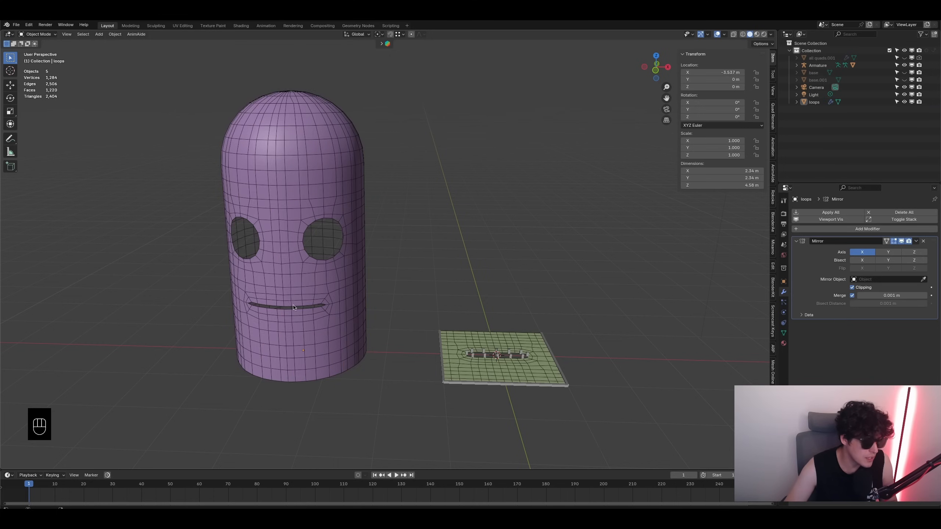
- Examine the edge loops around the elongated opening in the flat green mesh
middle_click_drag(415, 284, 381, 255)
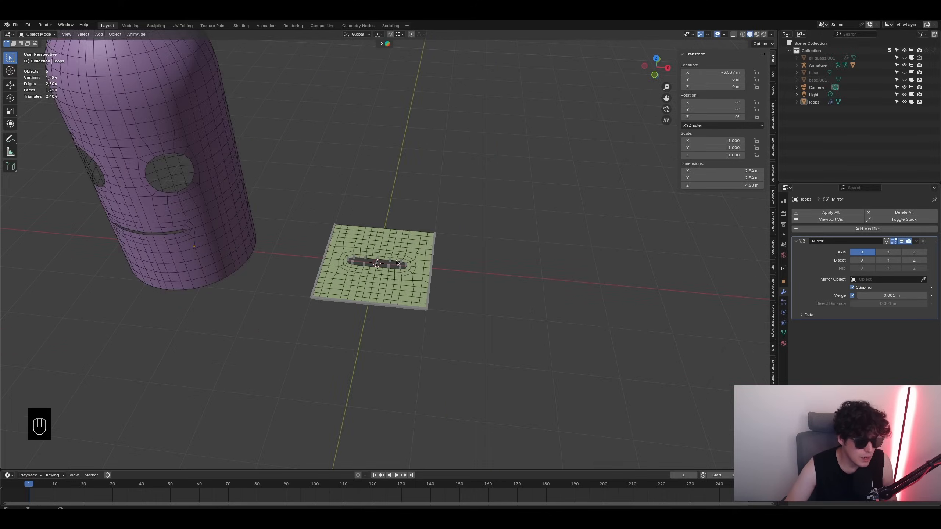
scroll(393, 265, "up", 3)
middle_click_drag(435, 296, 447, 313)
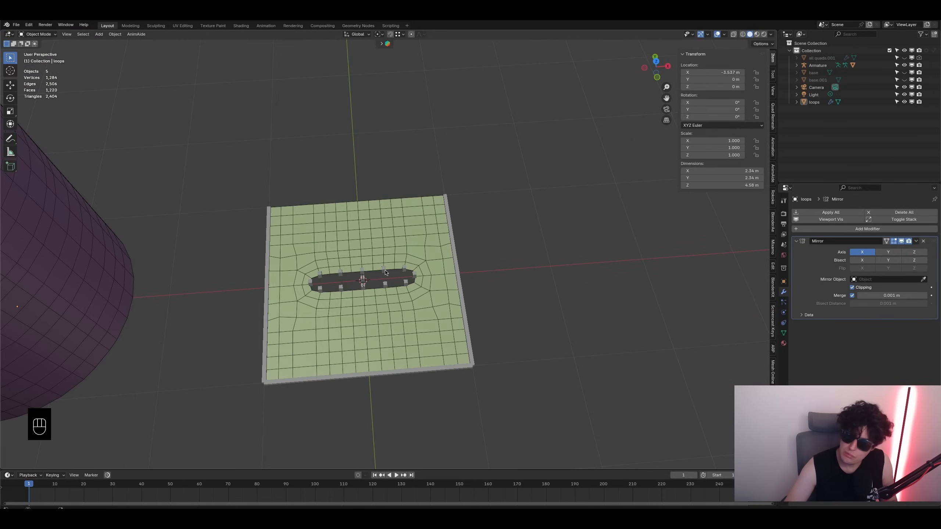
middle_click_drag(417, 274, 452, 259, "shift")
scroll(451, 263, "up", 2)
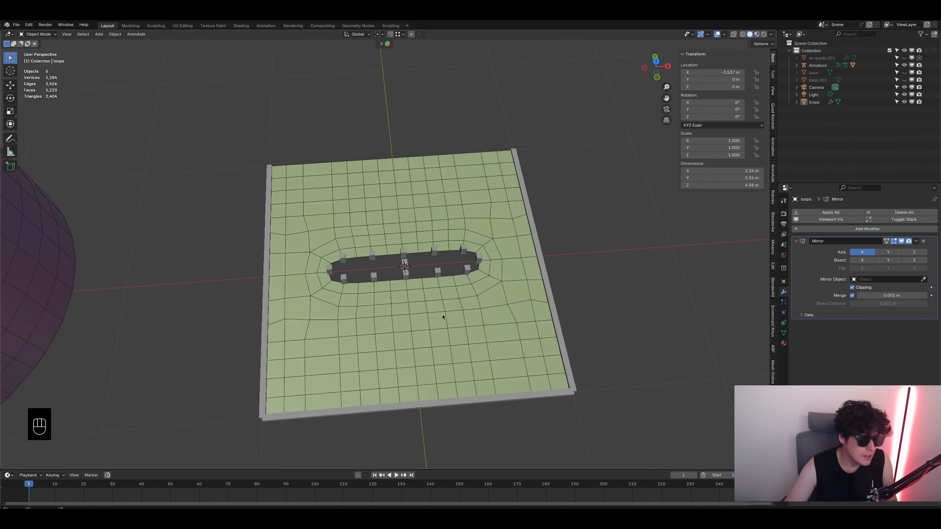
- Open the green mesh in Edit Mode and select the full edge loop around the rim of its elongated opening
middle_click_drag(442, 315, 445, 342)
left_click(446, 341)
left_click(44, 36)
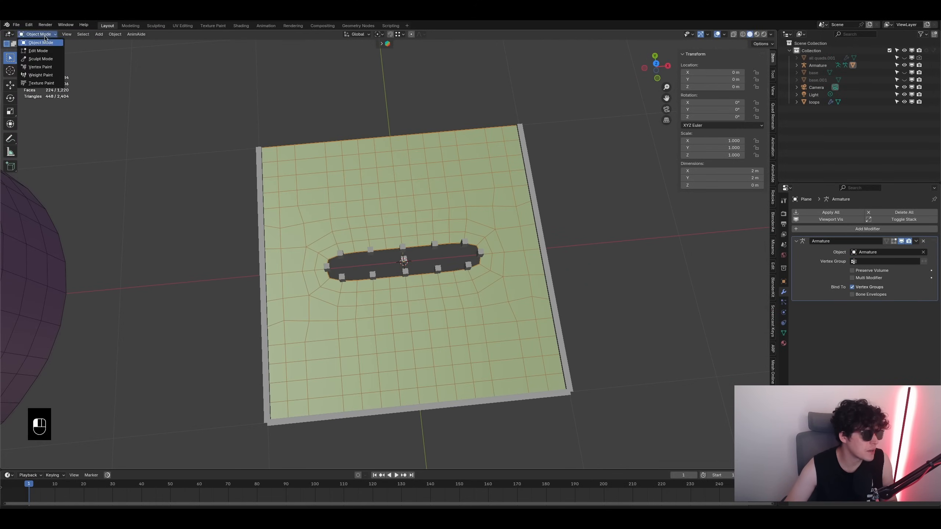
key("Tab")
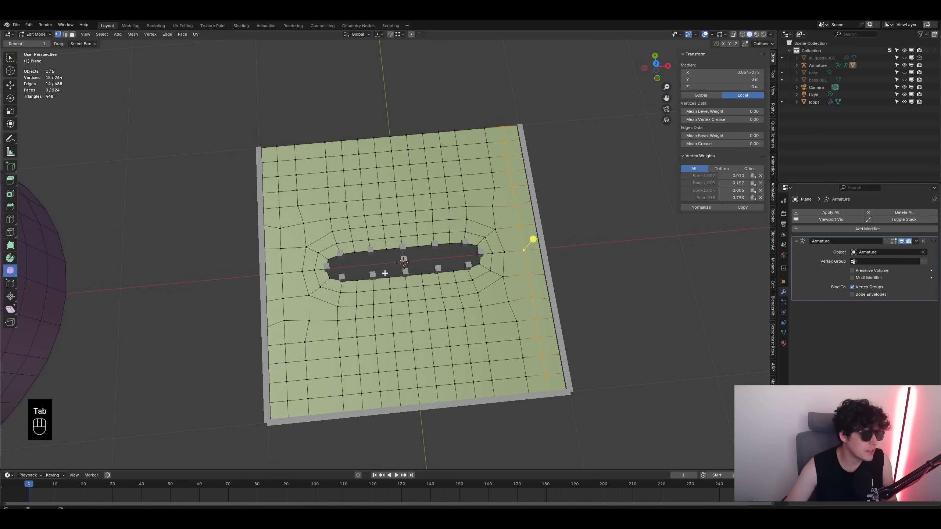
left_click(389, 244, "alt")
left_click(389, 244, "ctrl")
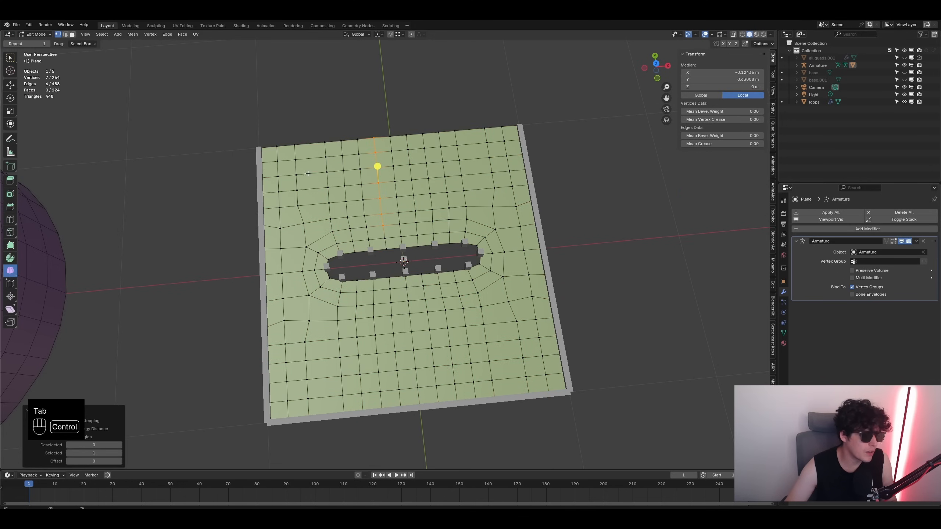
left_click(404, 248, "alt")
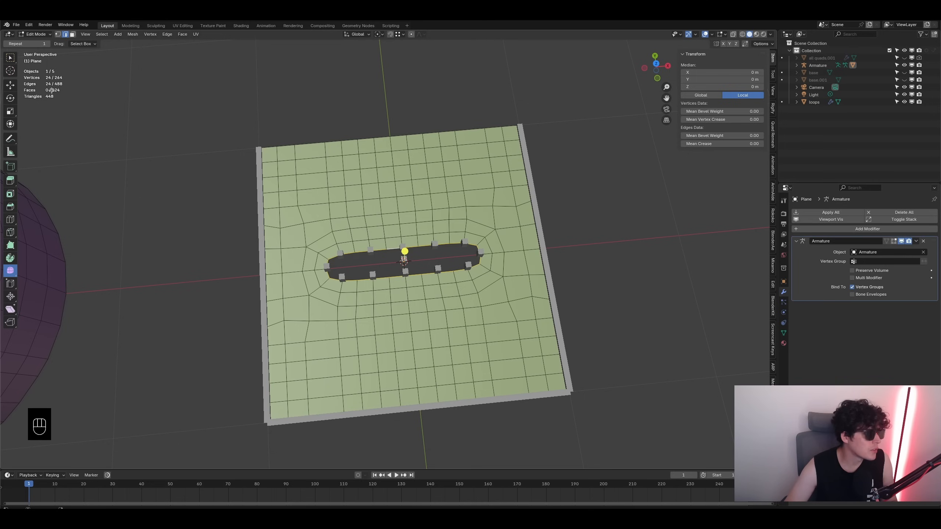
left_click(411, 247)
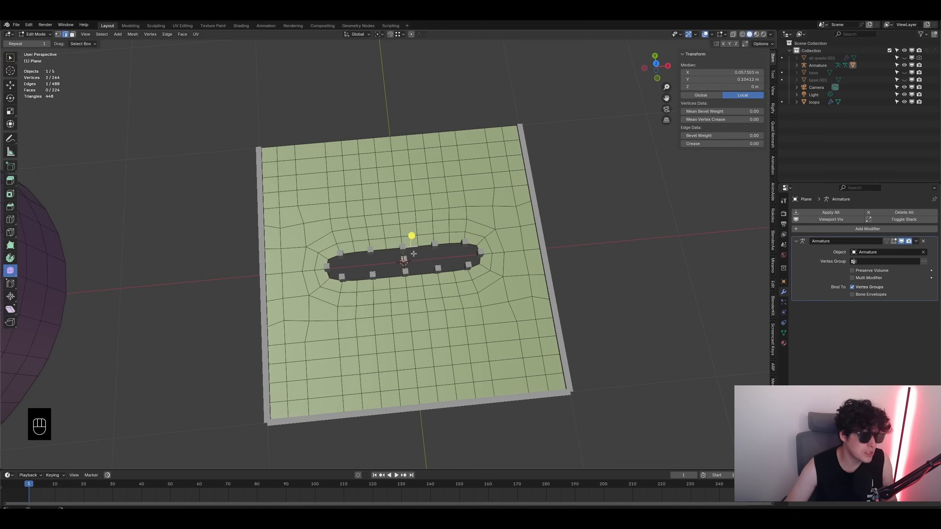
left_click(418, 271, "alt")
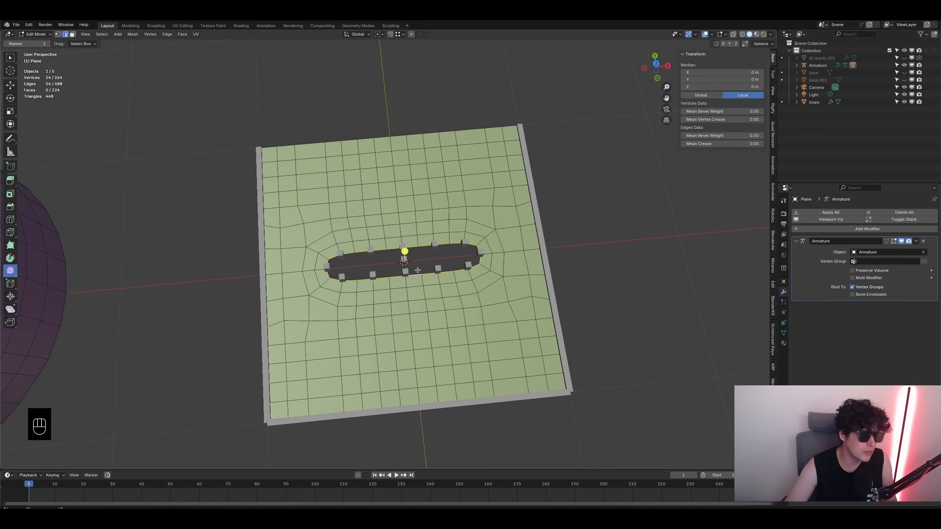
- Pick the shortest edge path around the +X half of the opening's rim, from the upper centre edge to the lower centre edge
left_click(417, 244)
left_click(412, 246)
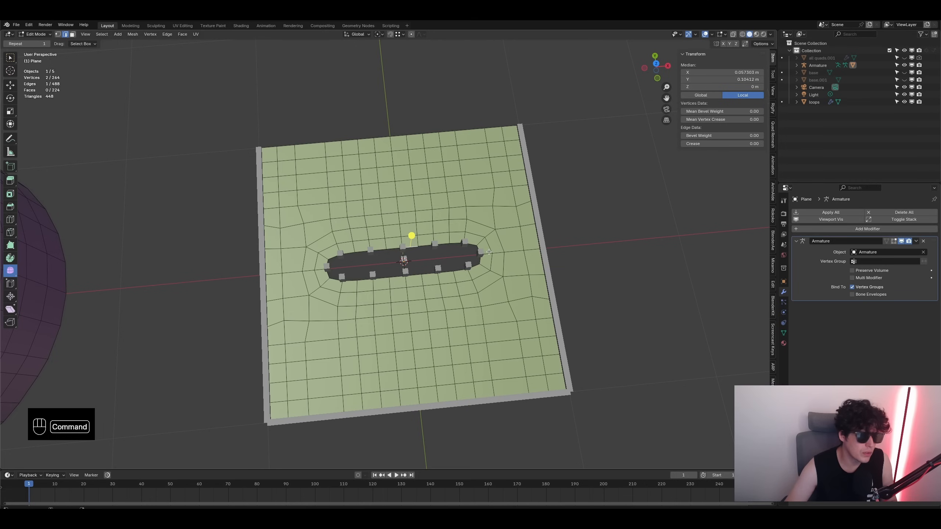
left_click(481, 251, "ctrl+shift")
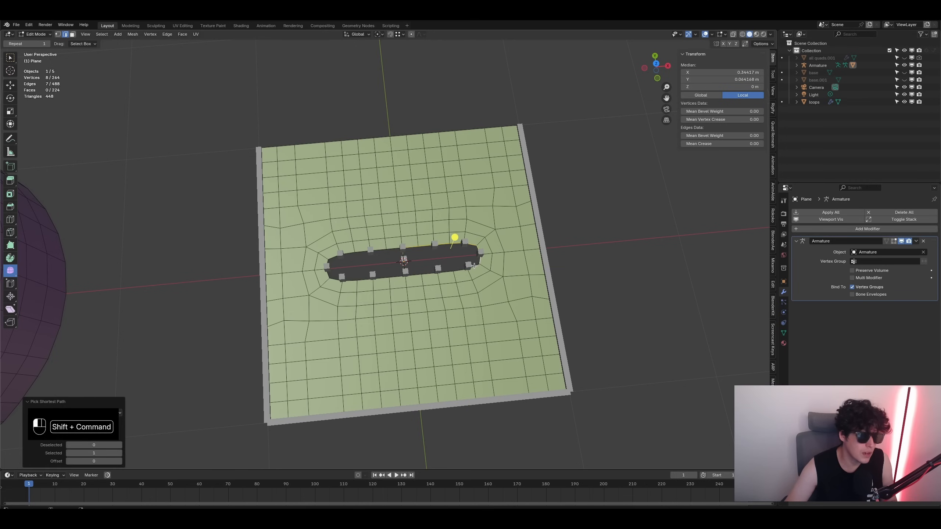
left_click(450, 271, "ctrl+shift")
left_click(422, 273, "ctrl+shift")
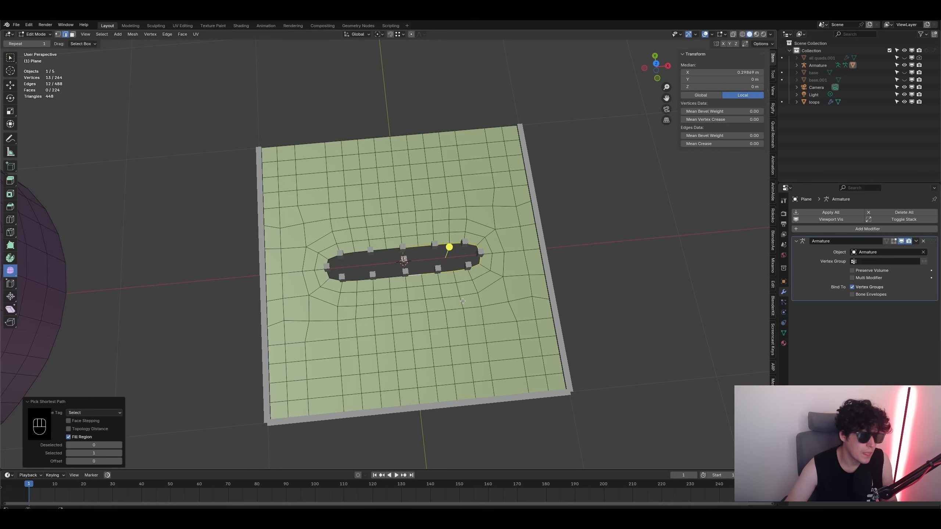
- Count the edges along the lower +X half of the opening's rim by adding them to the selection one at a time
scroll(441, 276, "up", 3)
scroll(439, 287, "up", 1)
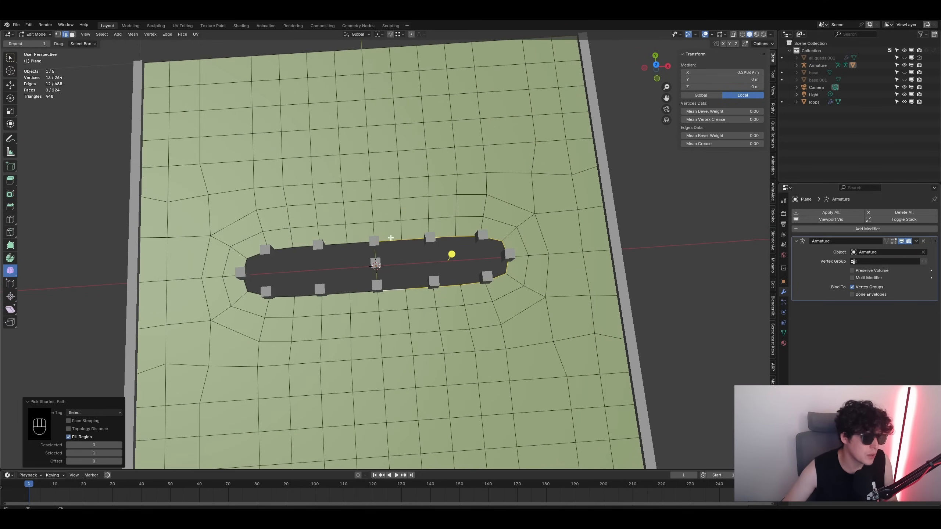
left_click(385, 292)
left_click(420, 290, "shift")
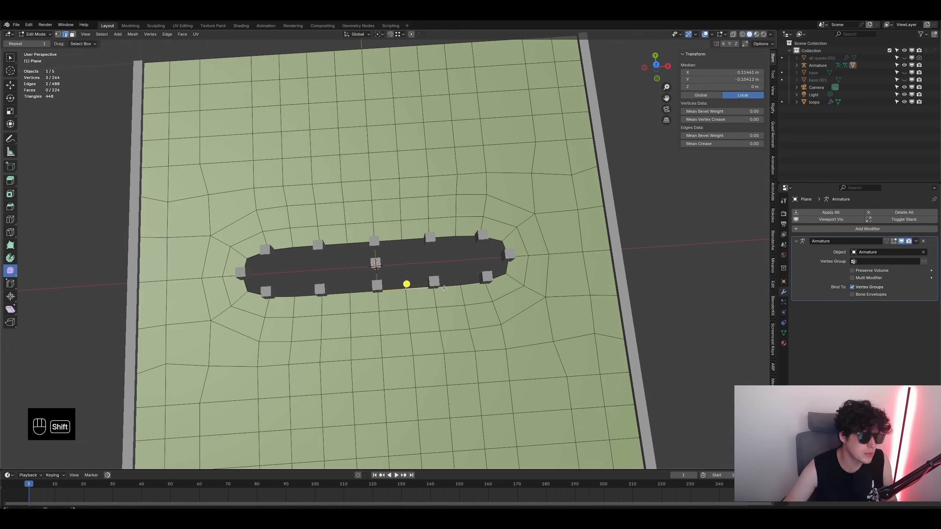
left_click(445, 288, "shift")
left_click(476, 284, "shift")
left_click(496, 278, "shift")
left_click(507, 265, "shift")
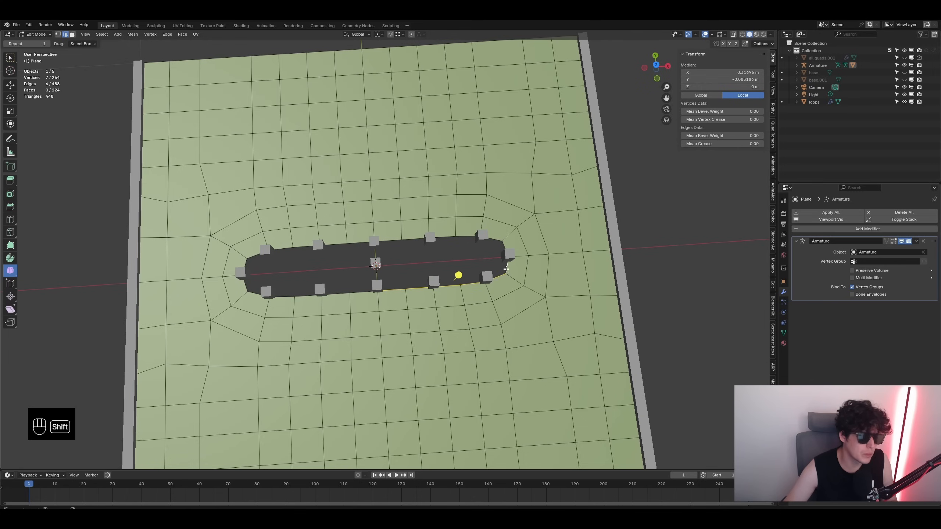
- Count the upper rim edges from the opening's +X corner back to the centre by adding them to the selection individually
left_click(506, 249)
left_click(496, 240, "shift")
left_click(464, 237, "shift")
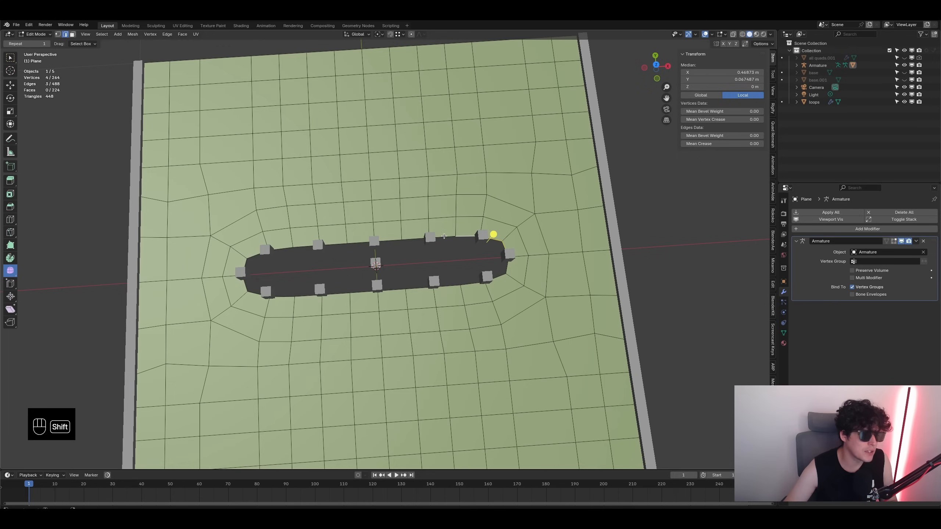
left_click(412, 236, "shift")
left_click(389, 240, "shift")
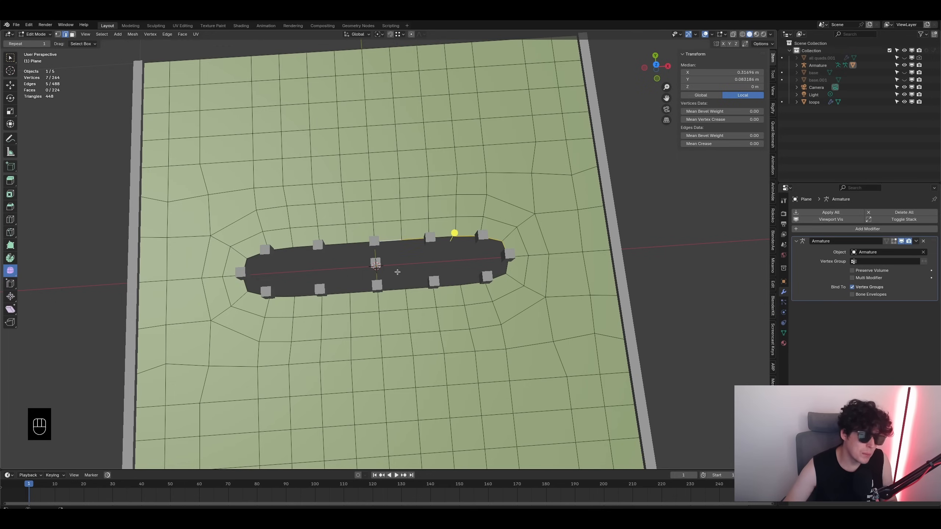
- Try closing the opening by scaling its entire rim loop along Y, and undo the scaling
left_click(410, 290, "alt")
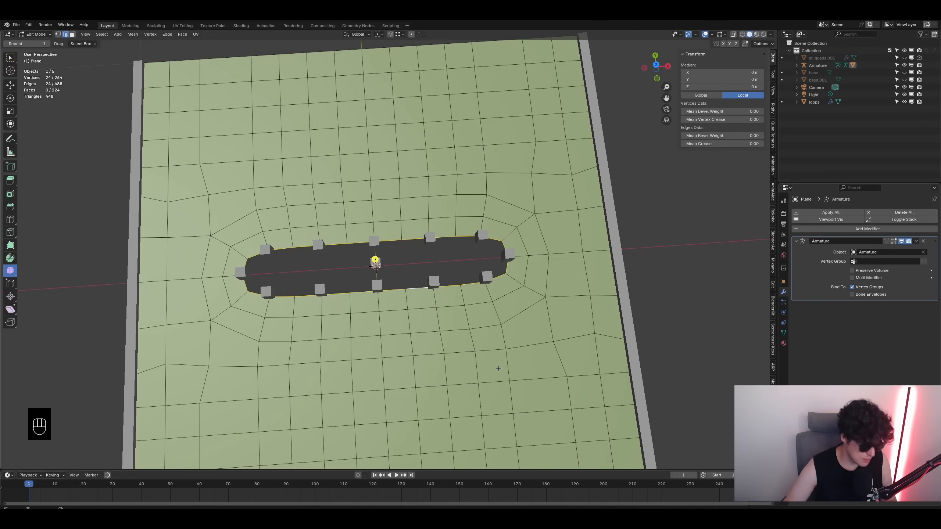
key("s")
key("y")
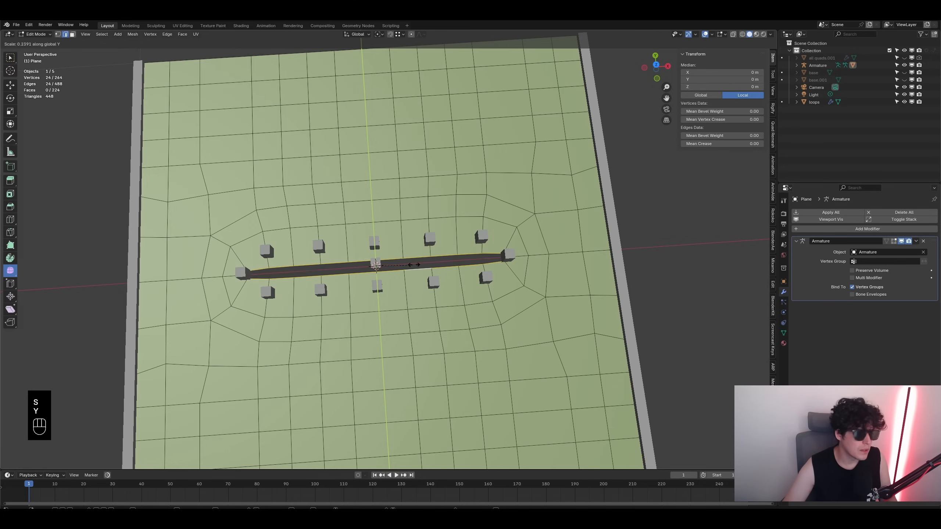
left_click(375, 260)
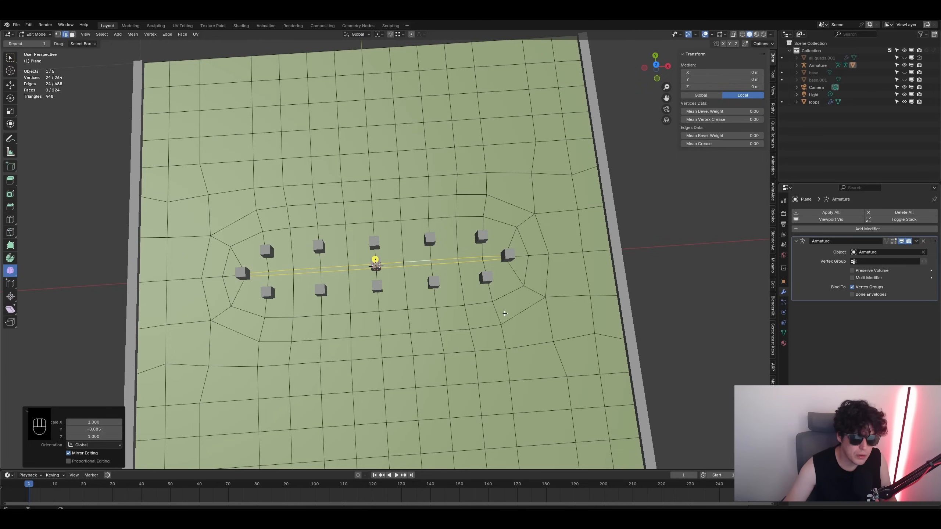
key("ctrl+z")
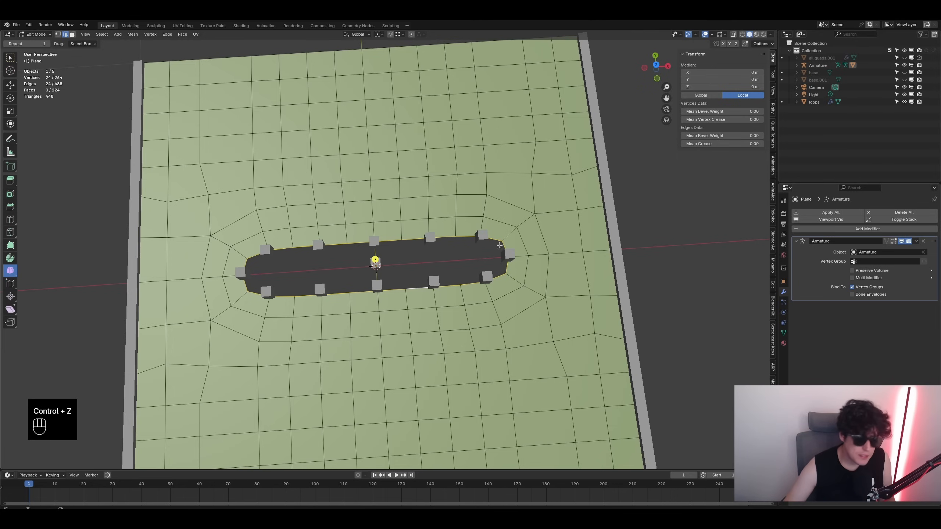
- Return to Object Mode and parent the green mesh to the armature with automatic weights
left_click(36, 34)
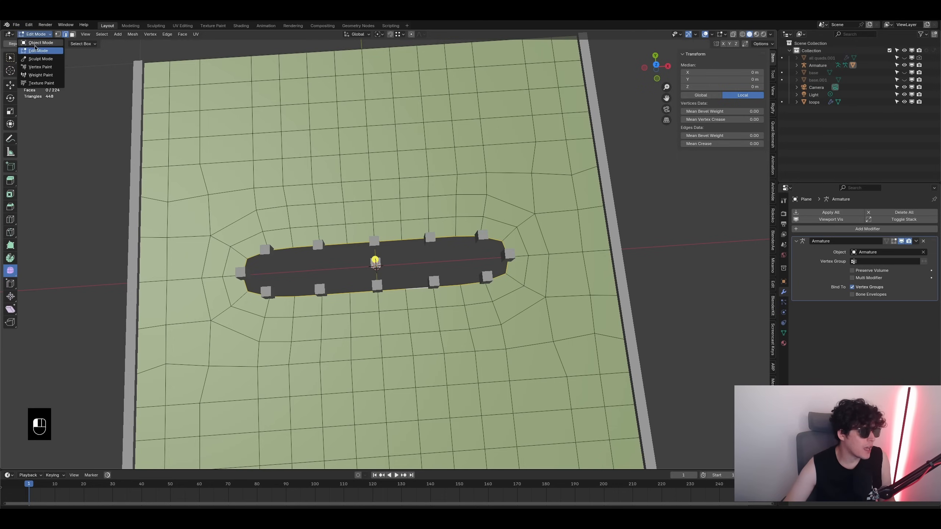
left_click(36, 34)
left_click(35, 42)
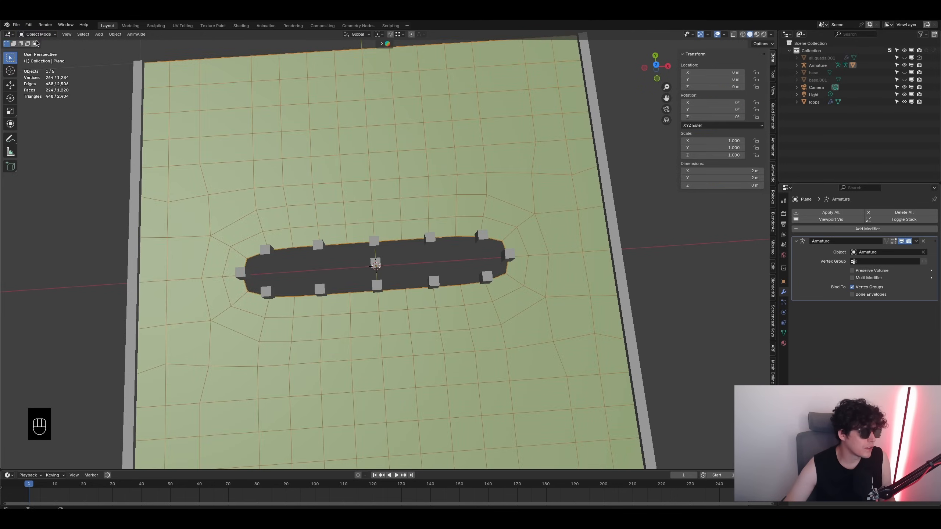
left_click(622, 193)
left_click(551, 200)
left_click(630, 334, "shift")
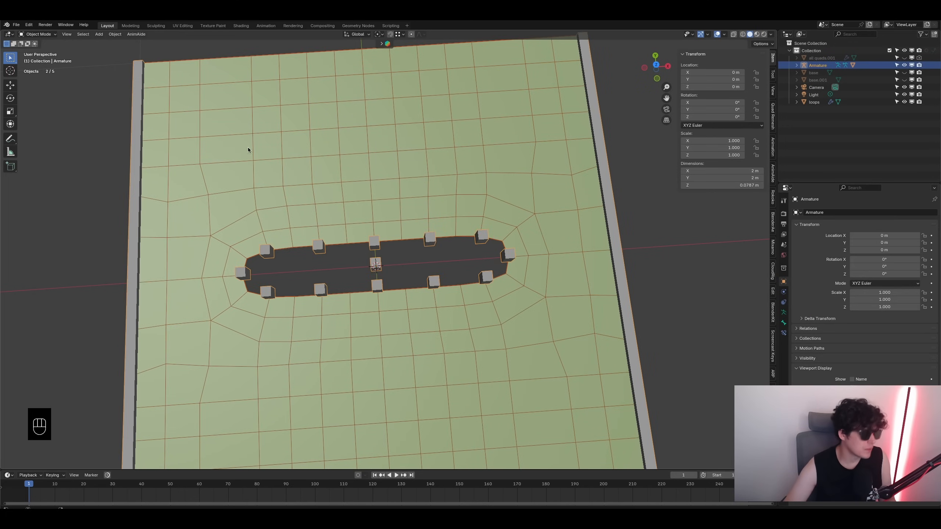
key("ctrl+p")
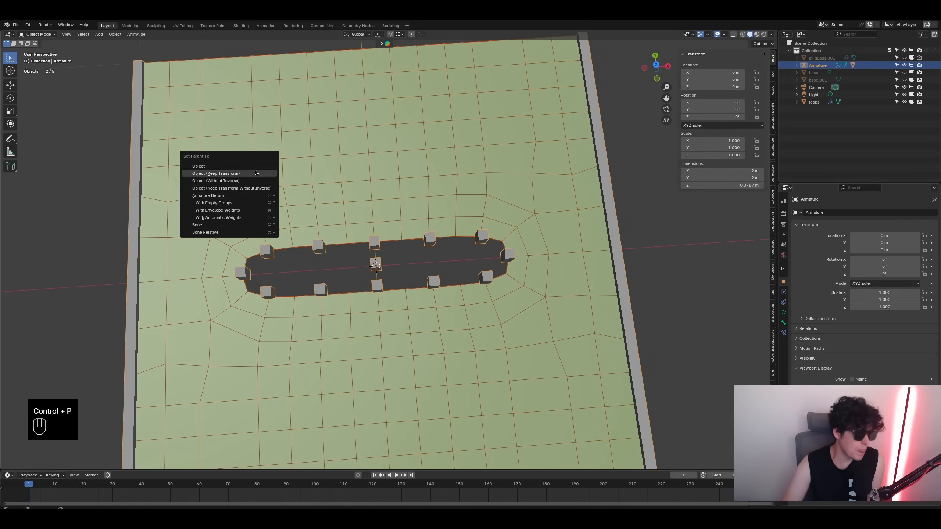
left_click(227, 217)
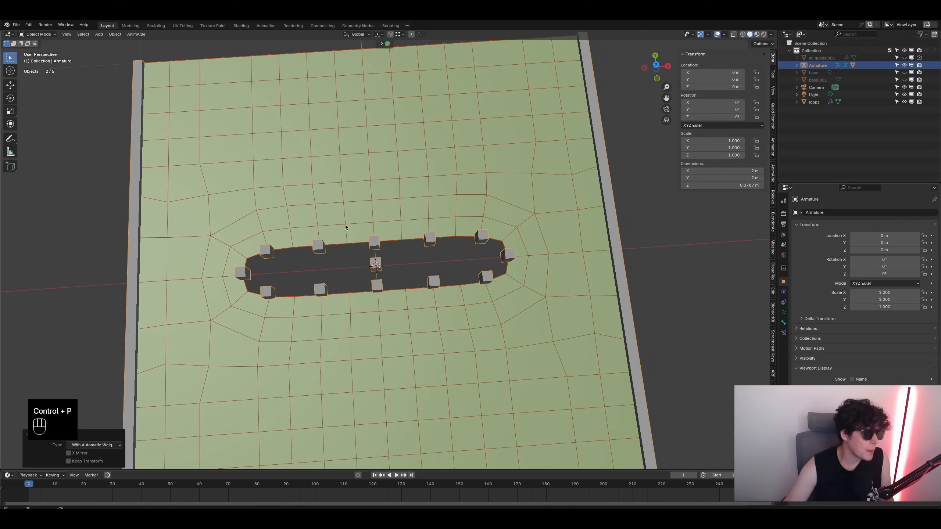
- Switch the armature to Pose Mode and select the yellow bone at the centre of the opening's upper rim
left_click(38, 34)
left_click(34, 59)
left_click(374, 248)
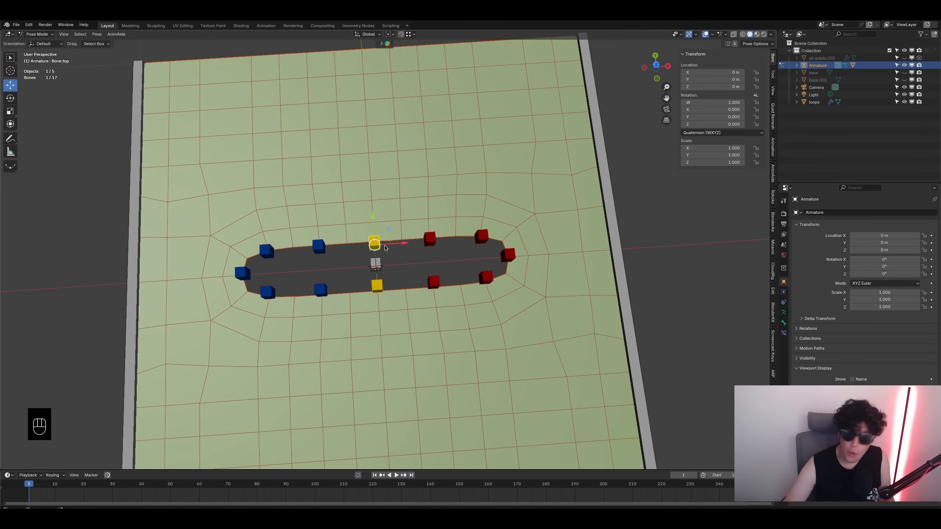
- Test the mesh deformation by pulling the upper centre bone away from the opening twice, undoing each move
left_click_drag(371, 237, 357, 118)
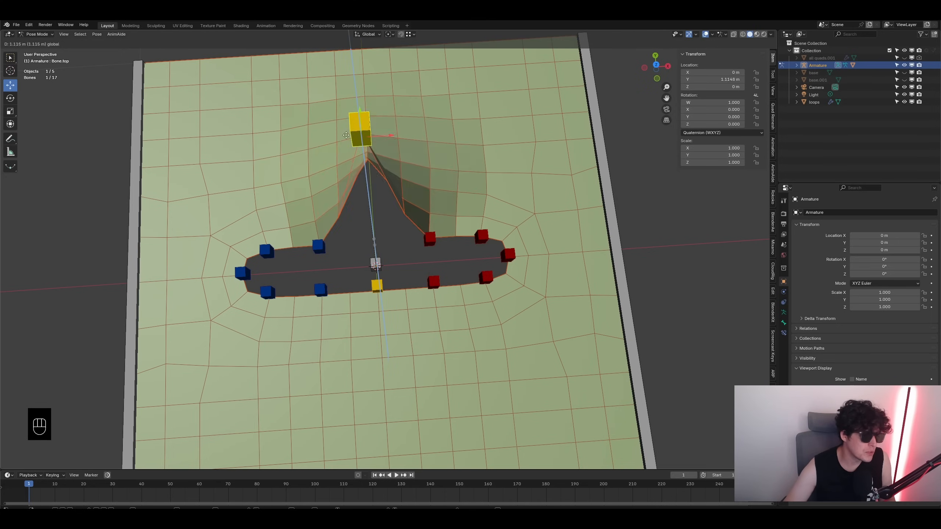
key("ctrl+z")
scroll(374, 234, "down", 3)
scroll(375, 234, "down", 2)
scroll(374, 234, "up", 3)
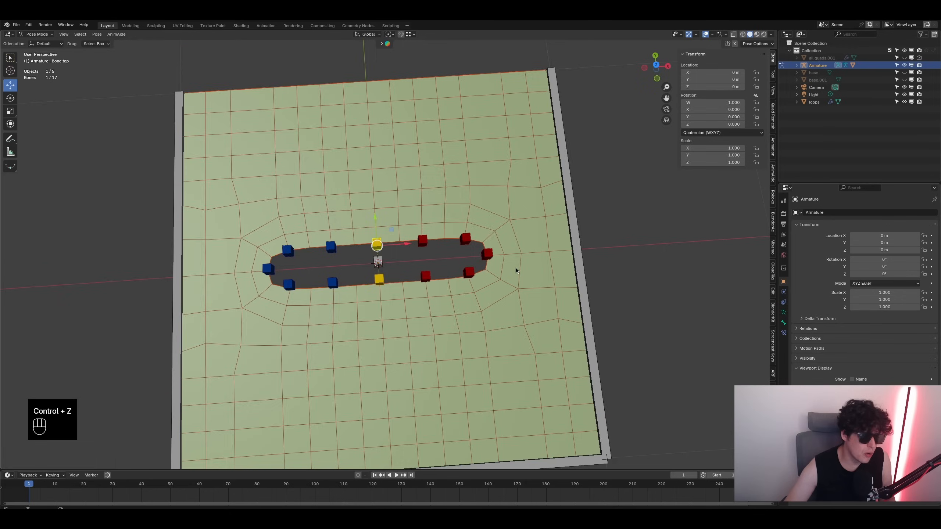
middle_click_drag(374, 234, 428, 237)
left_click_drag(372, 237, 372, 159)
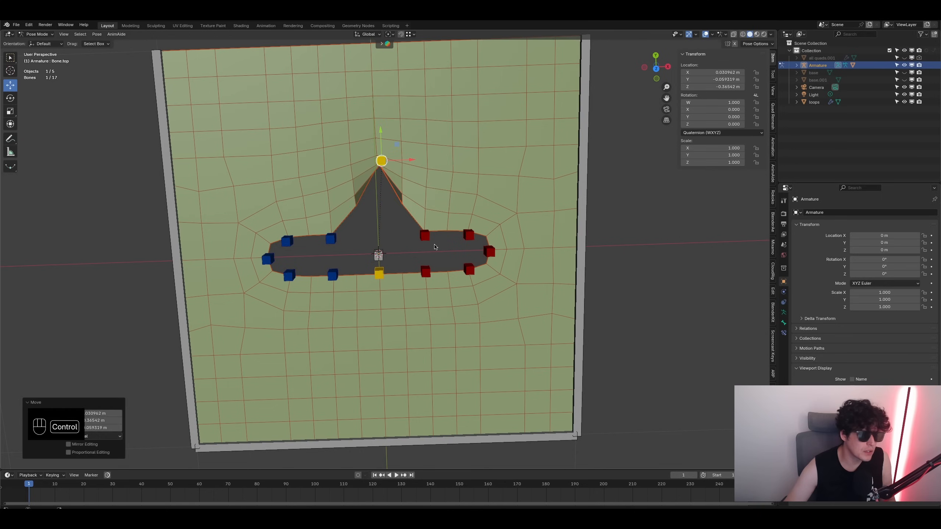
key("ctrl+z")
- Test the two upper red bones by pulling each one away from the opening and undoing the move
left_click(425, 234)
left_click_drag(427, 237, 430, 185)
key("ctrl+z")
left_click(468, 235)
left_click_drag(468, 234, 469, 162)
key("ctrl+z")
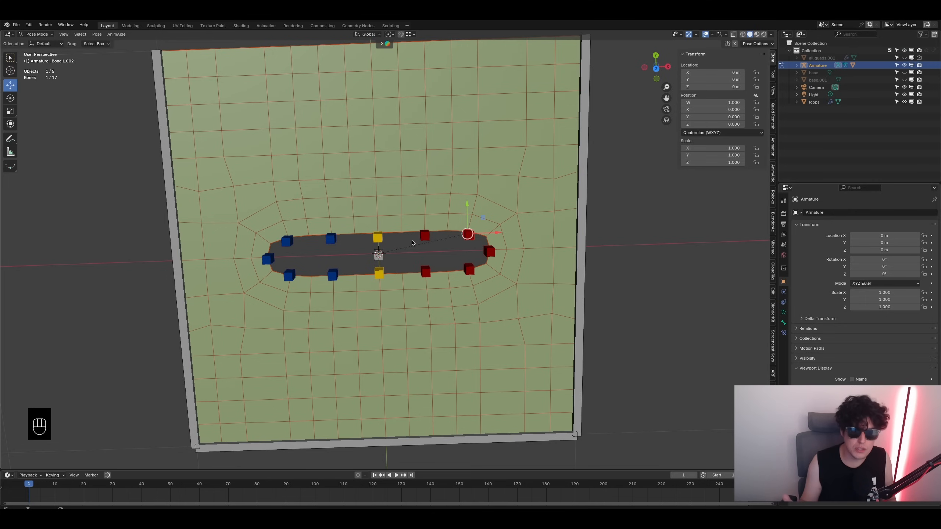
- Examine how the control bones are spaced along the red half of the rim, selecting each from upper centre to lower centre
scroll(390, 233, "up", 2)
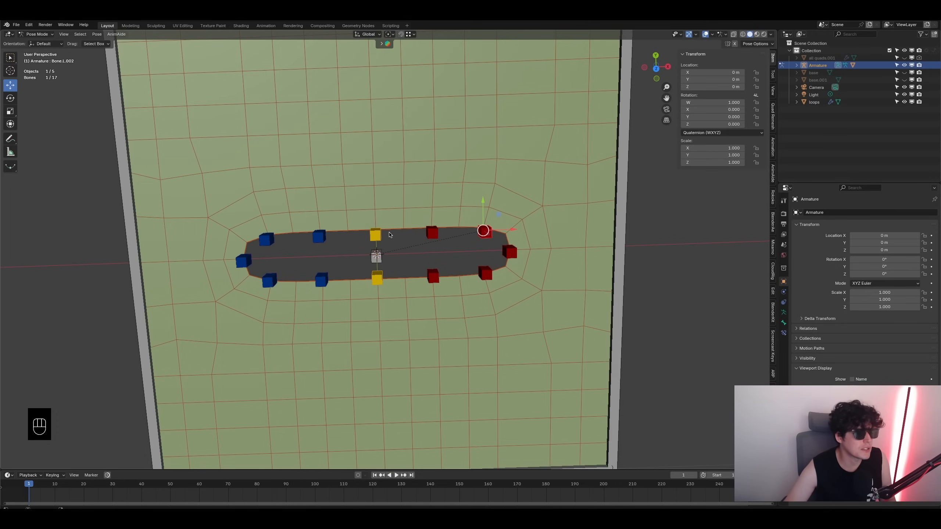
left_click(376, 234)
left_click(433, 236)
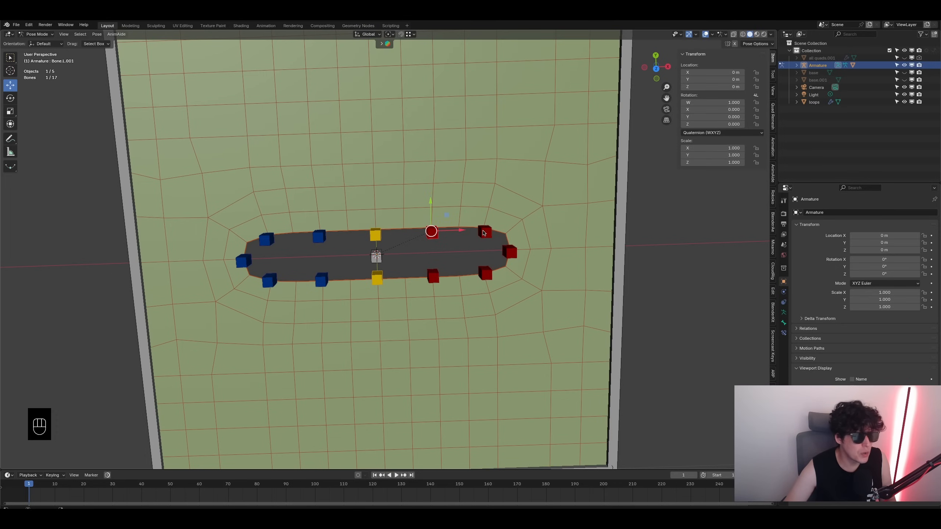
left_click(486, 233)
left_click(509, 251)
left_click(485, 274)
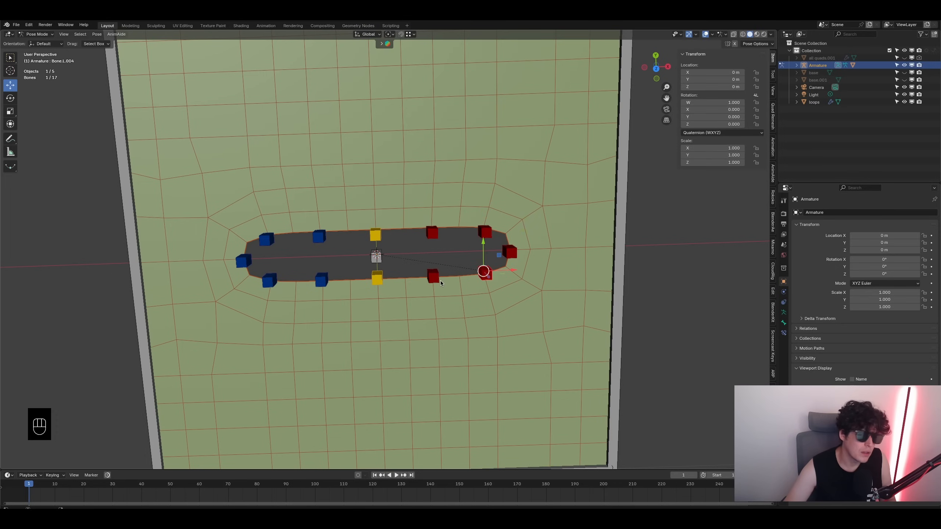
left_click(433, 277)
left_click(377, 278)
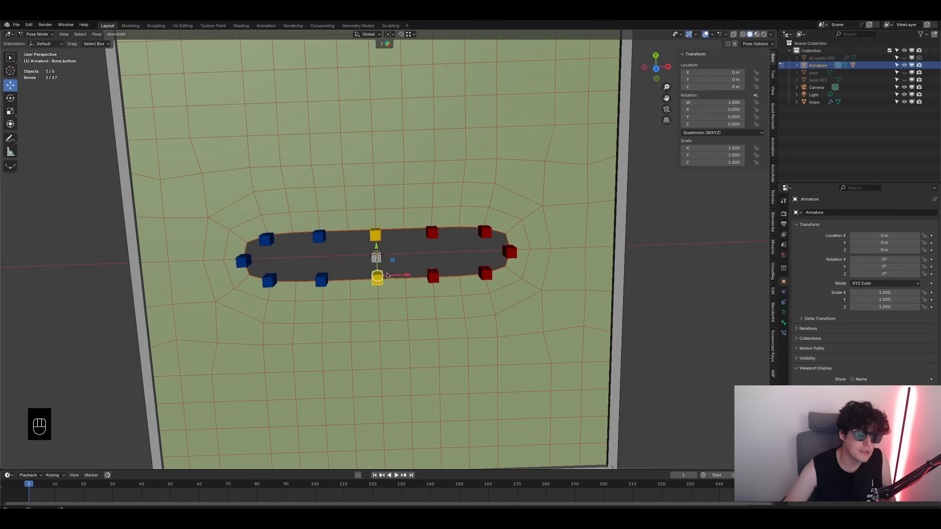
- Select the upper red bone directly beside the yellow centre bone
middle_click_drag(377, 278, 404, 240)
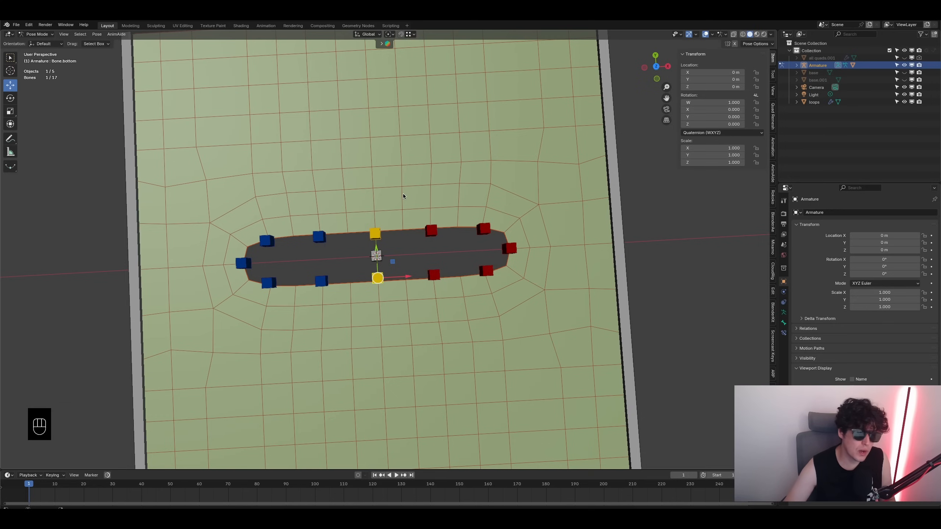
left_click(437, 231)
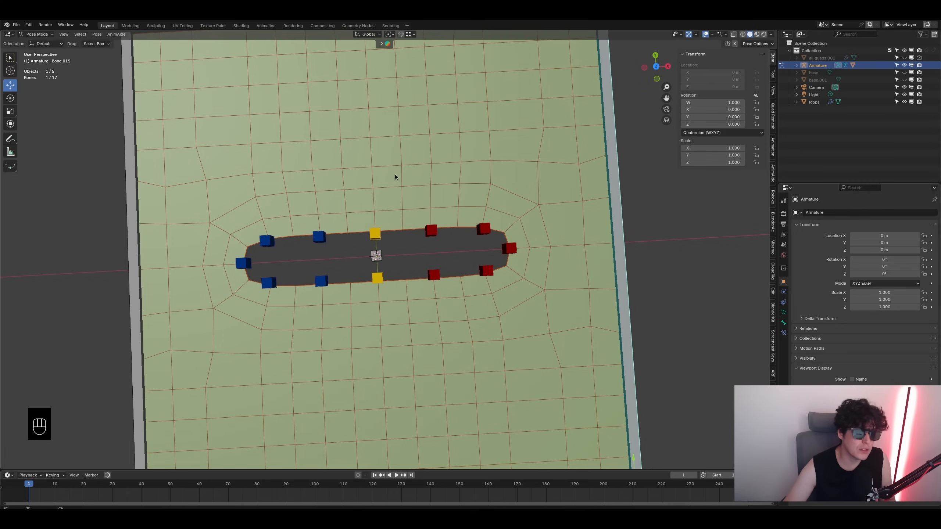
left_click(432, 232)
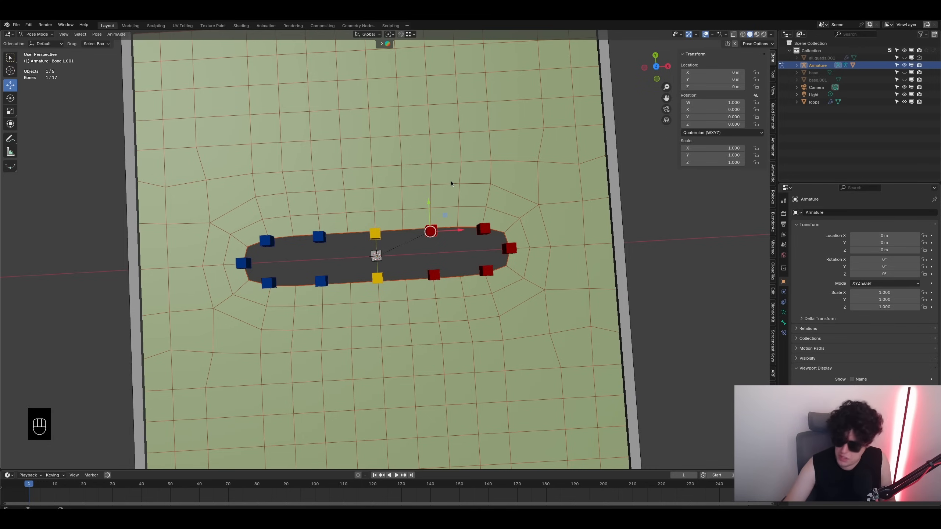
- Deselect the bone, leave Pose Mode, add the green plane to the armature selection and enter Weight Paint mode
left_click(389, 219)
left_click(394, 185)
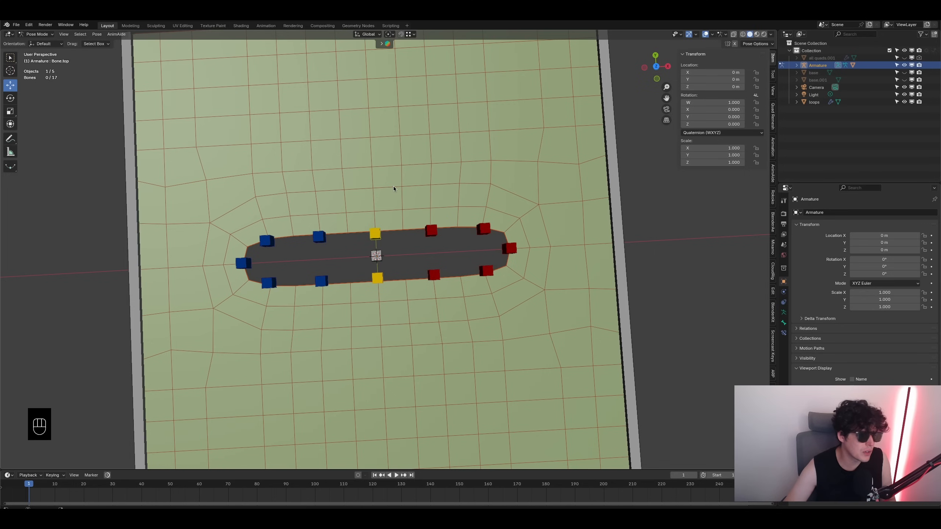
left_click(37, 34)
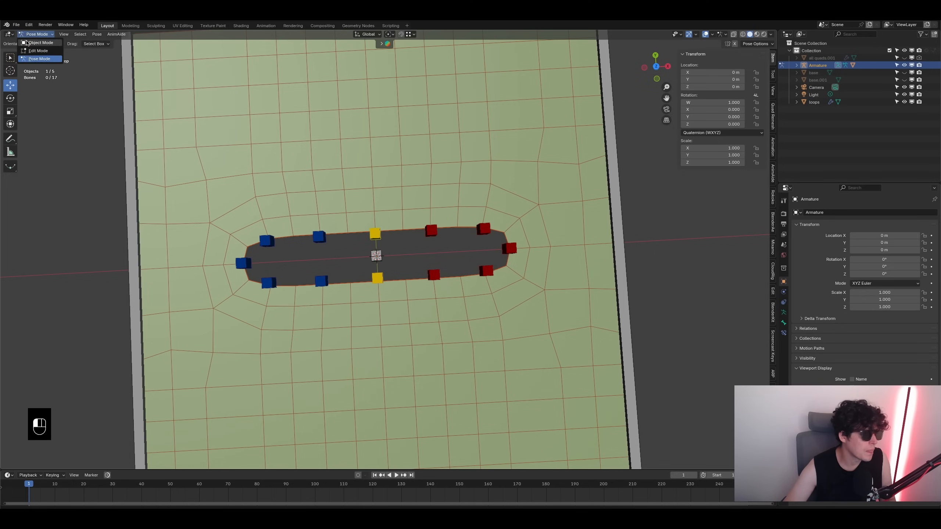
left_click(38, 43)
left_click(302, 157, "shift")
left_click(37, 34)
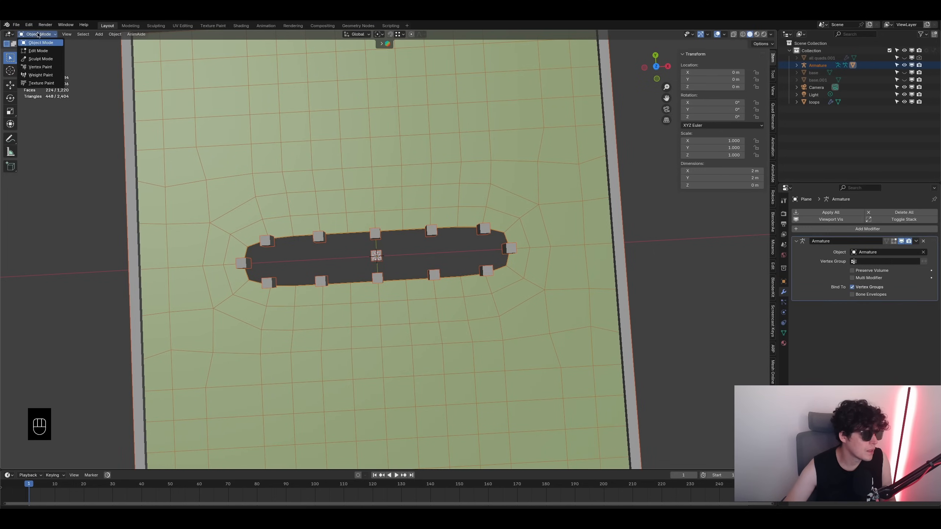
left_click(39, 74)
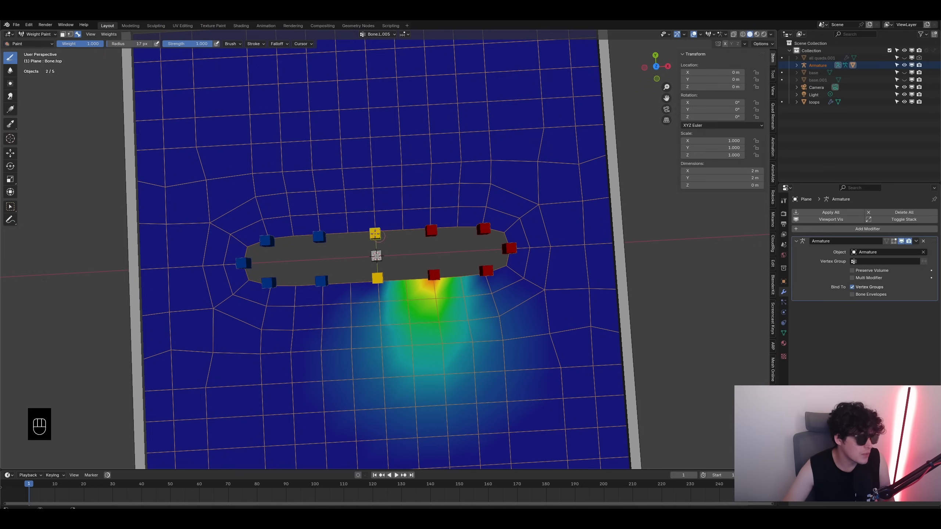
- Select the upper yellow centre bone and paint weight 1.000 along the edge line running up from it across the surrounding loops
left_click(10, 207)
left_click(375, 234)
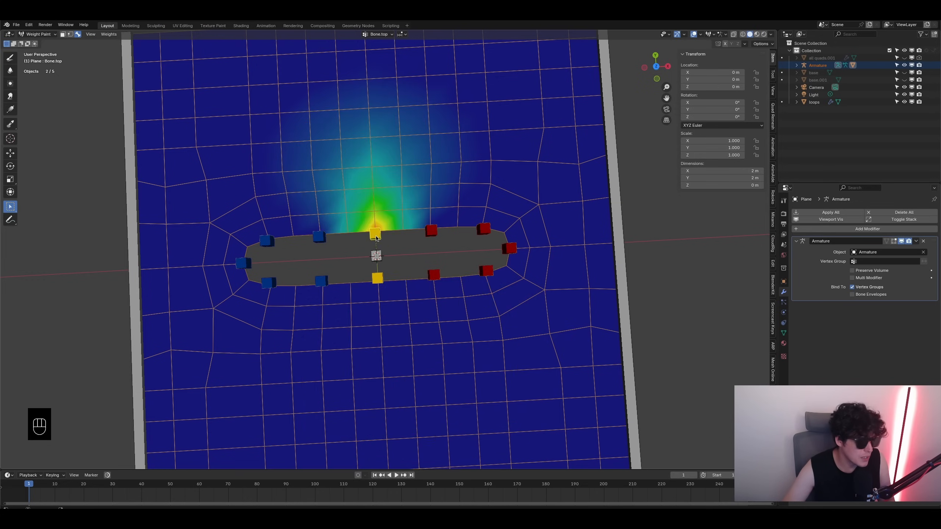
middle_click_drag(394, 240, 372, 214)
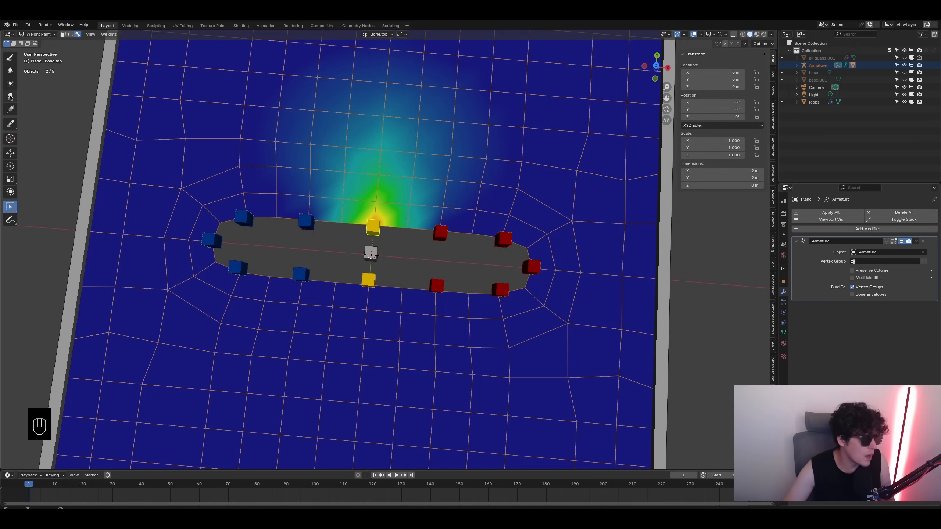
left_click(9, 57)
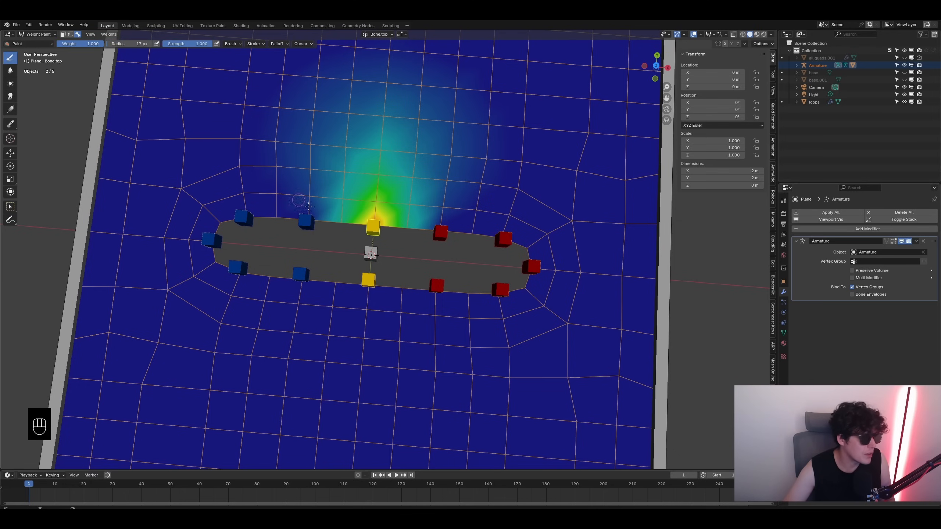
mouse_move(374, 224)
left_mouse_down()
mouse_move(372, 162)
mouse_move(376, 208)
left_mouse_up()
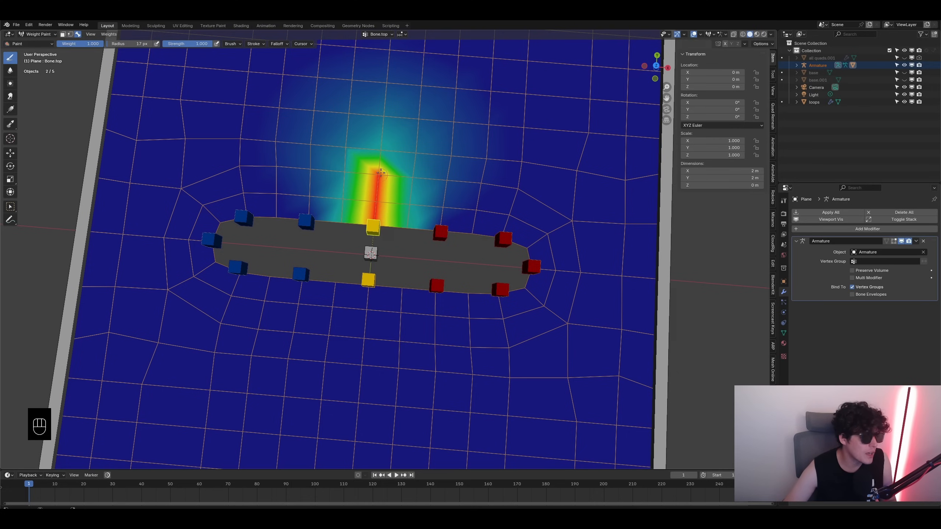
left_click_drag(372, 173, 377, 148)
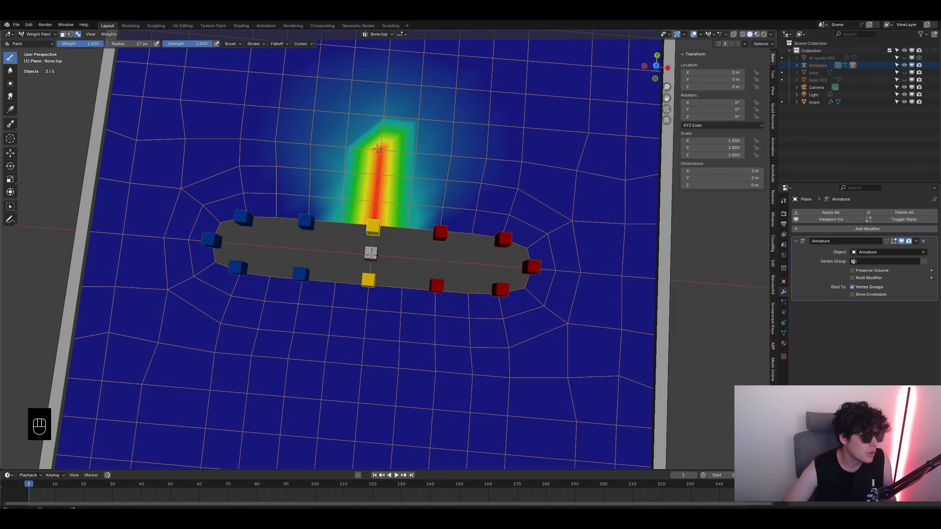
- Set the brush weight to 0.5 and paint the vertex column between the upper yellow bone and the adjacent red bone
left_click_drag(81, 45, 101, 43)
left_click(101, 43)
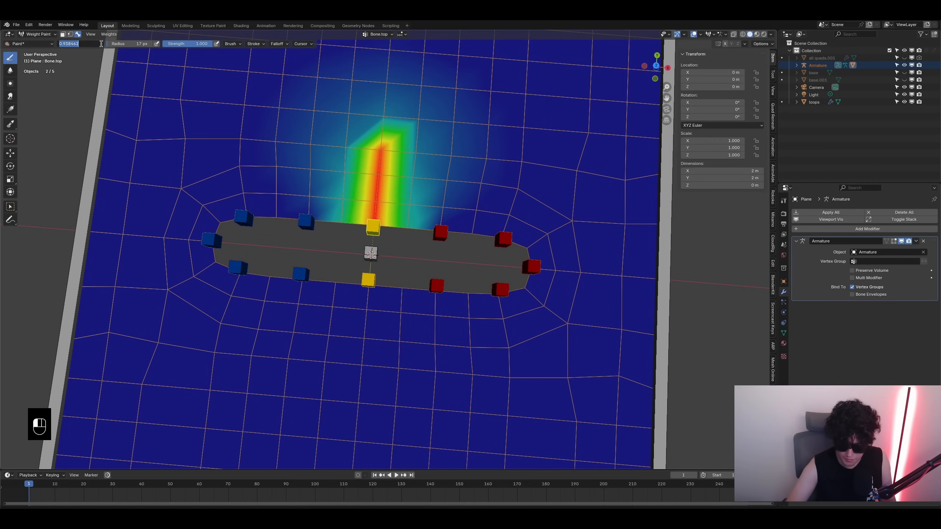
type(".5")
key("Return")
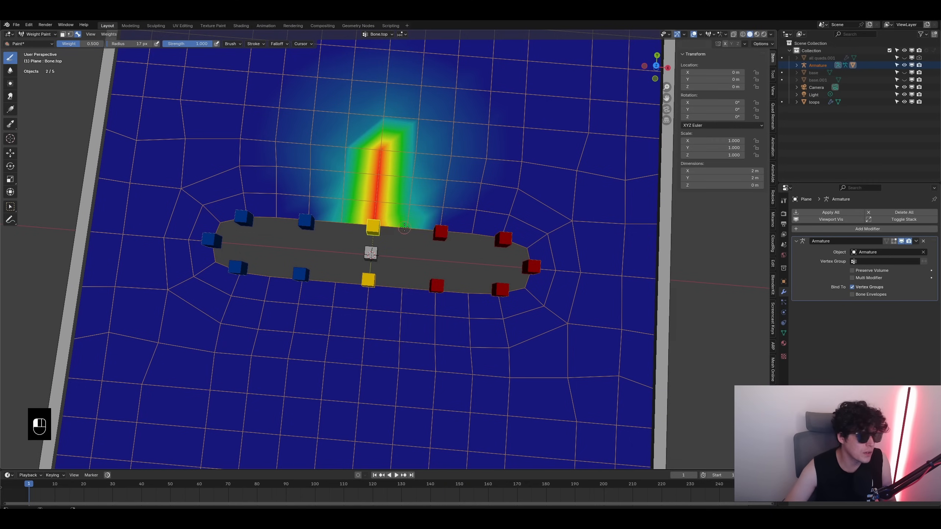
left_click_drag(404, 228, 414, 150)
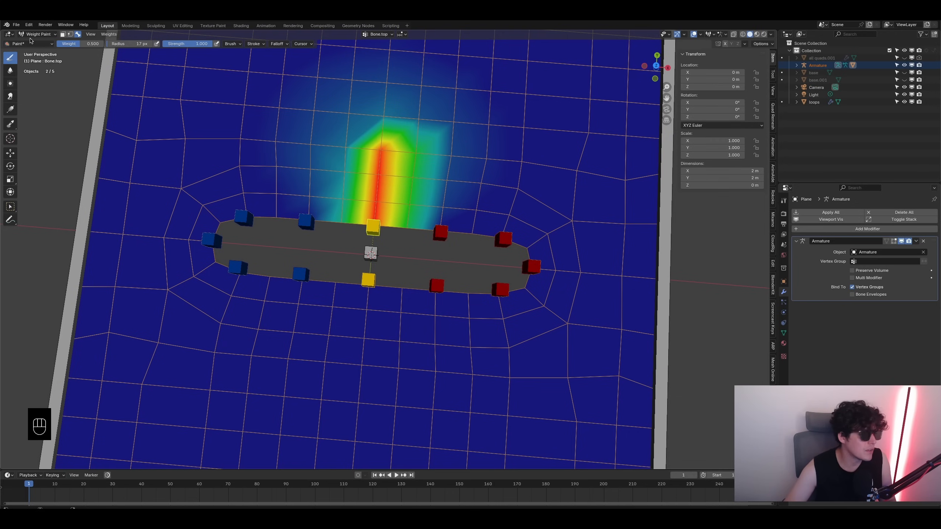
- Select the upper red bone beside the yellow one and paint weight 0.5 on the vertex column shared between them
left_click(10, 207)
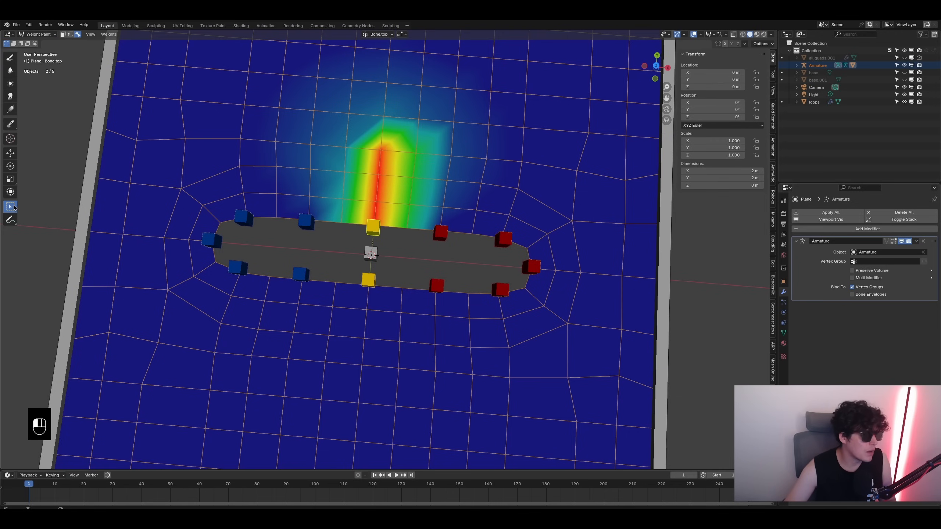
left_click(440, 233)
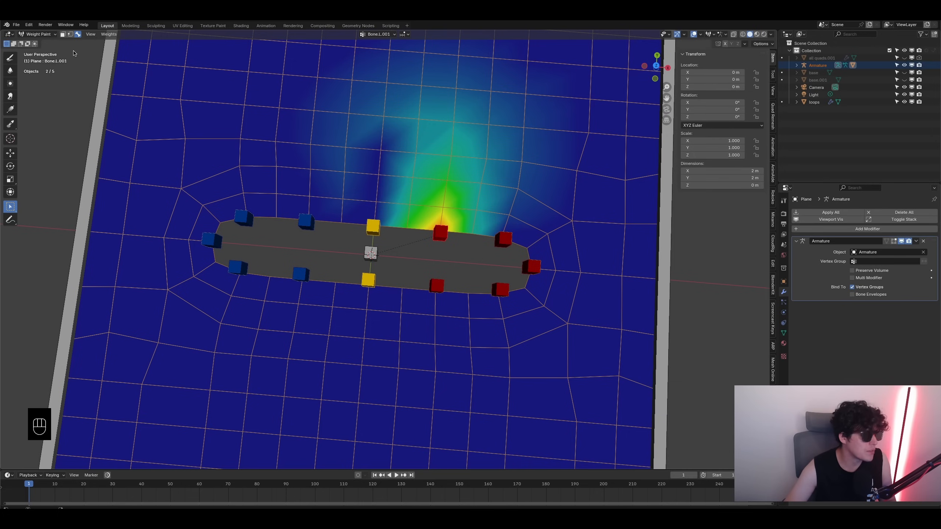
left_click(11, 59)
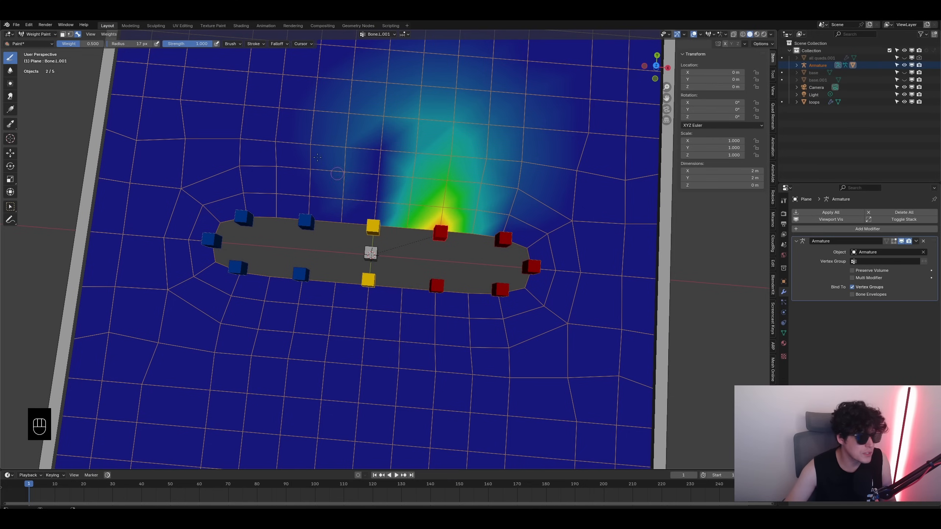
left_click_drag(408, 223, 416, 151)
- Raise the brush weight to 1.0 and paint the edge line running up from the upper red bone
left_click_drag(79, 44, 105, 44)
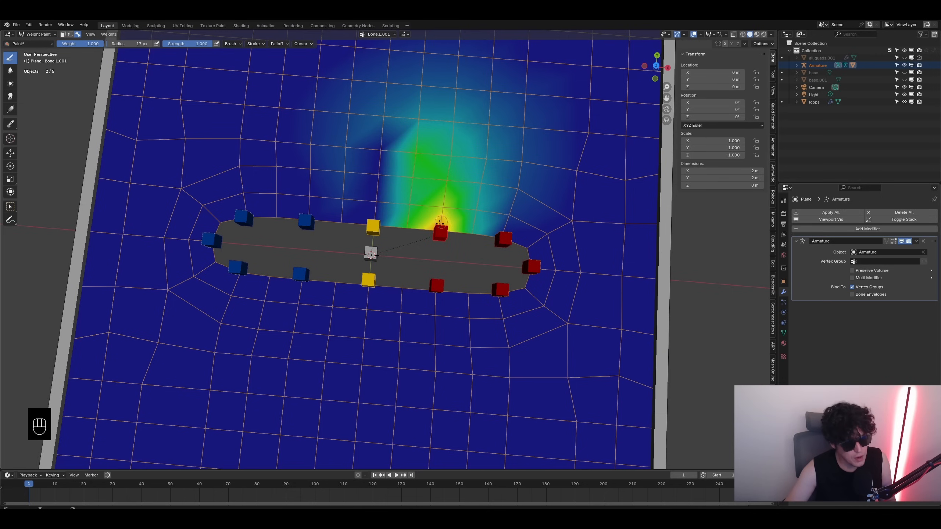
mouse_move(442, 222)
left_mouse_down()
mouse_move(447, 167)
mouse_move(441, 220)
left_mouse_up()
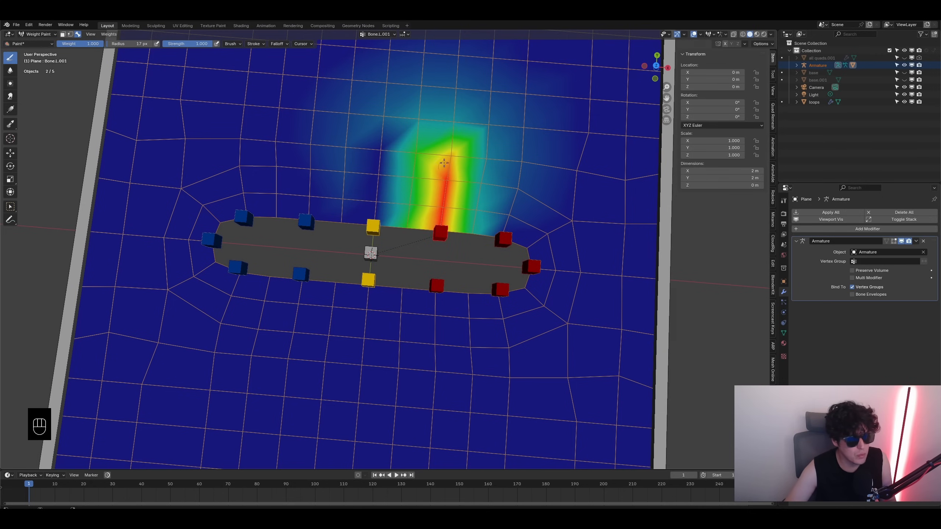
left_click_drag(444, 151, 446, 169)
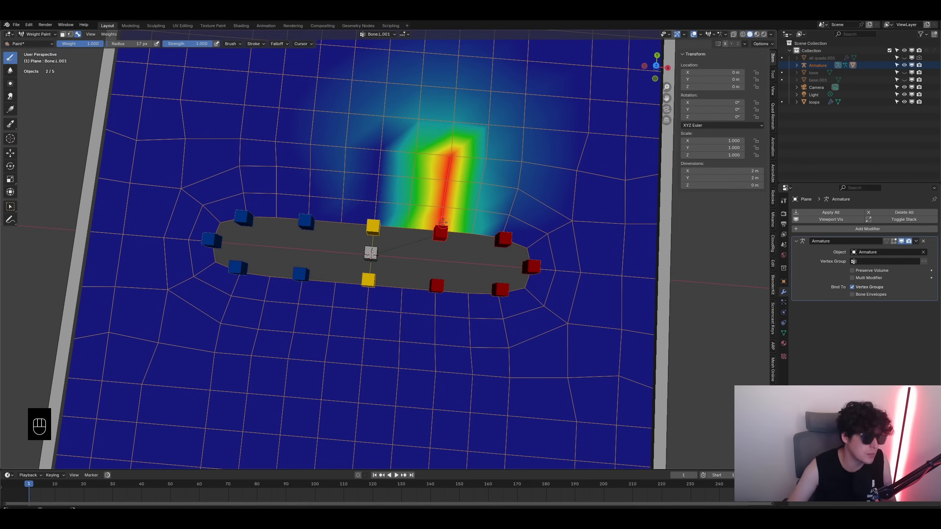
- Select the lower yellow centre bone and paint full weight along the edge line running down from it
left_click(10, 207)
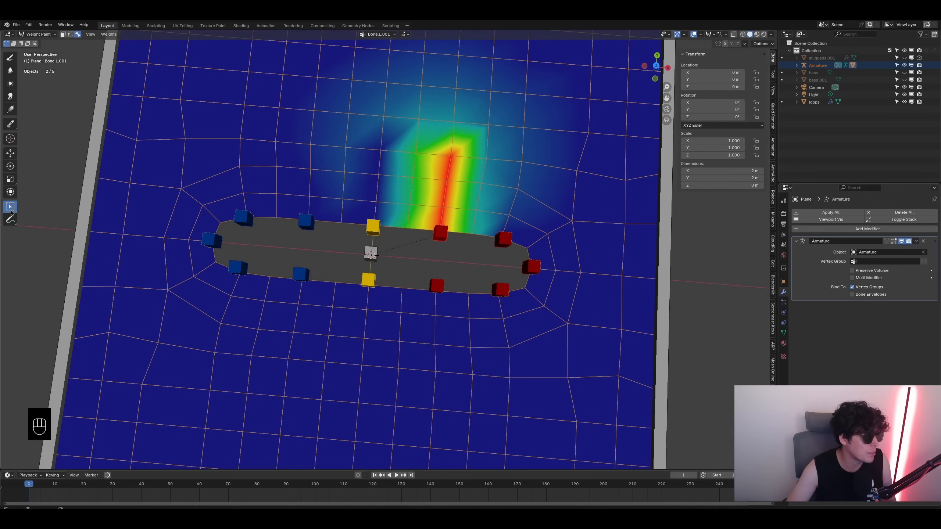
left_click(365, 281)
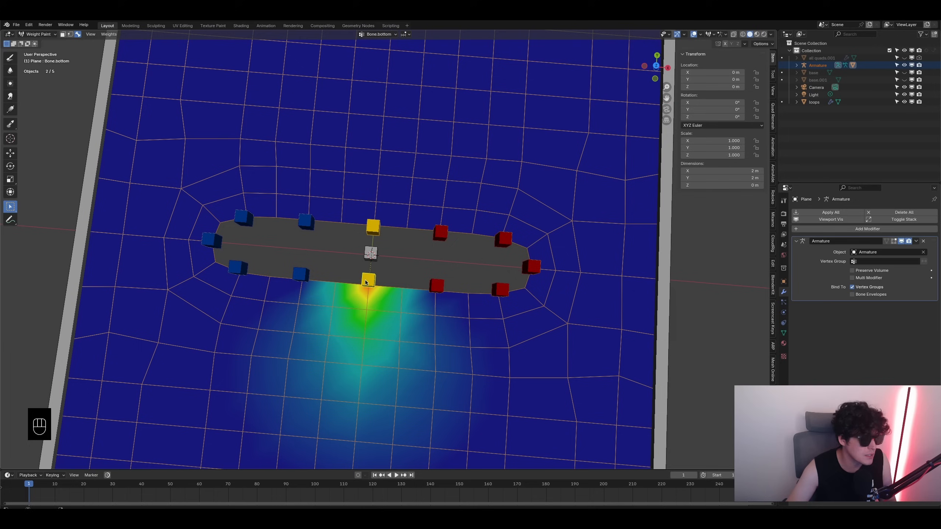
left_click(10, 58)
left_click_drag(369, 287, 365, 338)
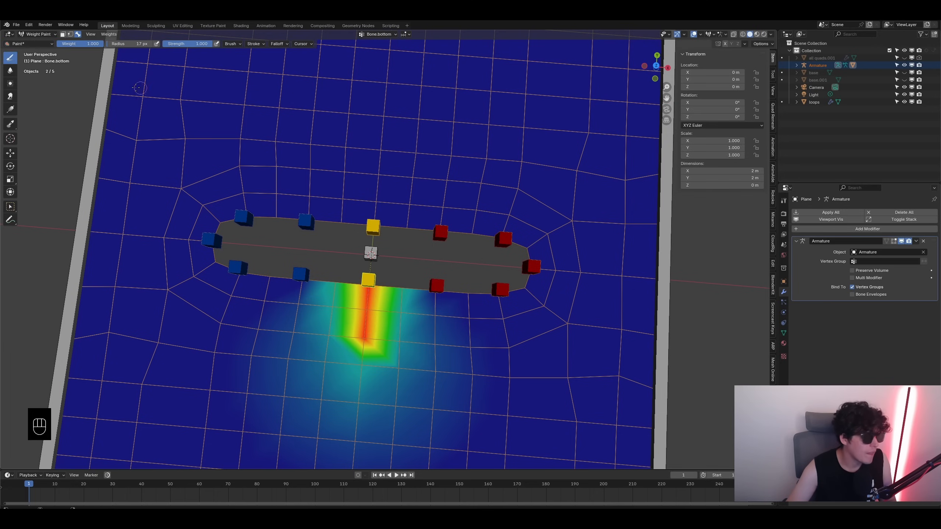
- Set the brush weight to 0.5 and paint the vertex column between the lower yellow bone and the adjacent red bone
left_click(88, 43)
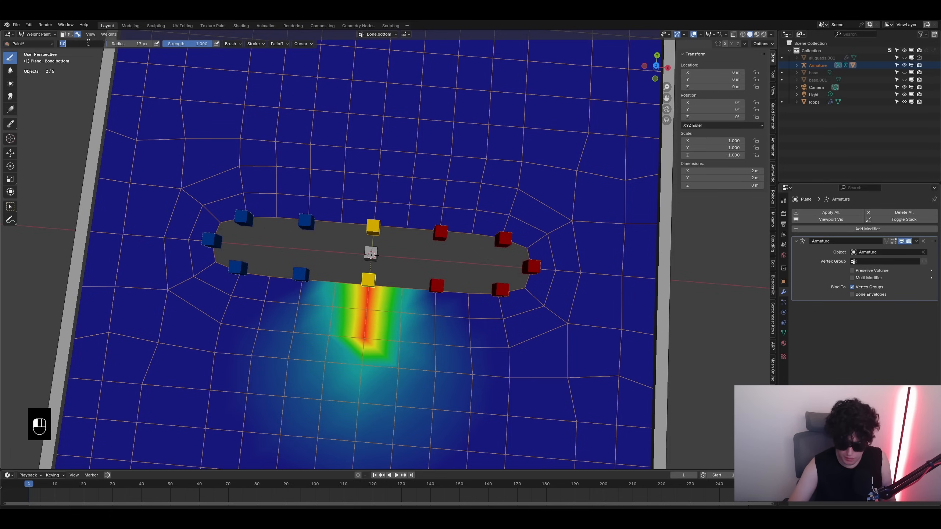
type("0.5")
key("Return")
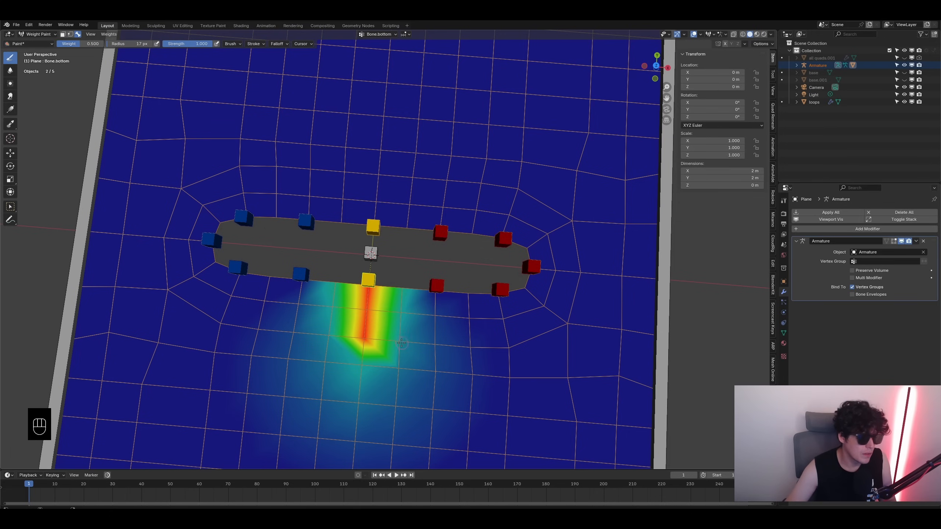
left_click_drag(401, 343, 408, 280)
left_click_drag(404, 324, 405, 321)
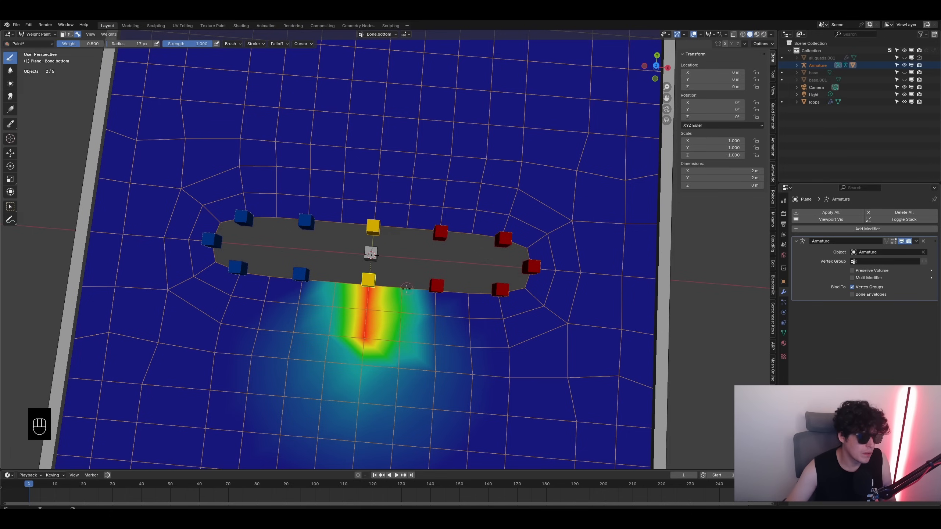
left_click_drag(414, 360, 409, 321)
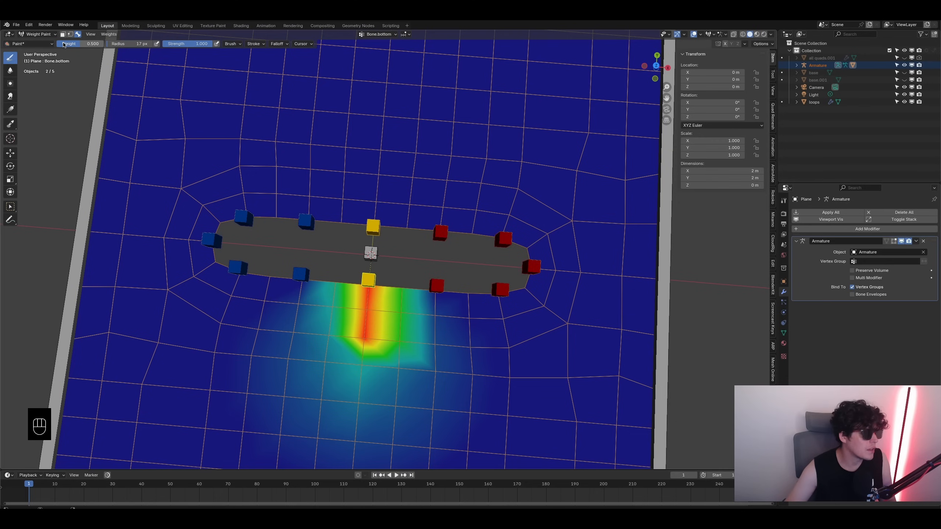
- Select the lower red bone beside the yellow one and paint weight 1.000 along the edge line below it
left_click_drag(63, 45, 105, 45)
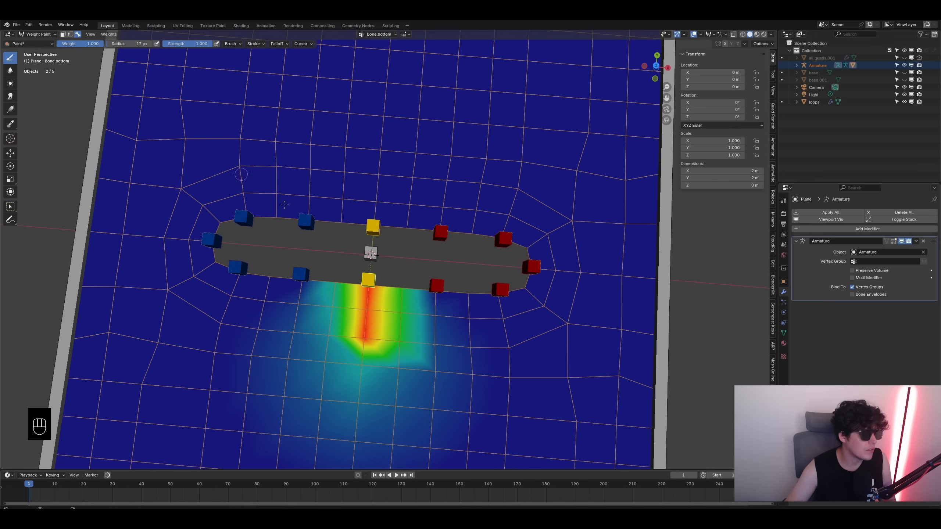
left_click(14, 208)
left_click(435, 289)
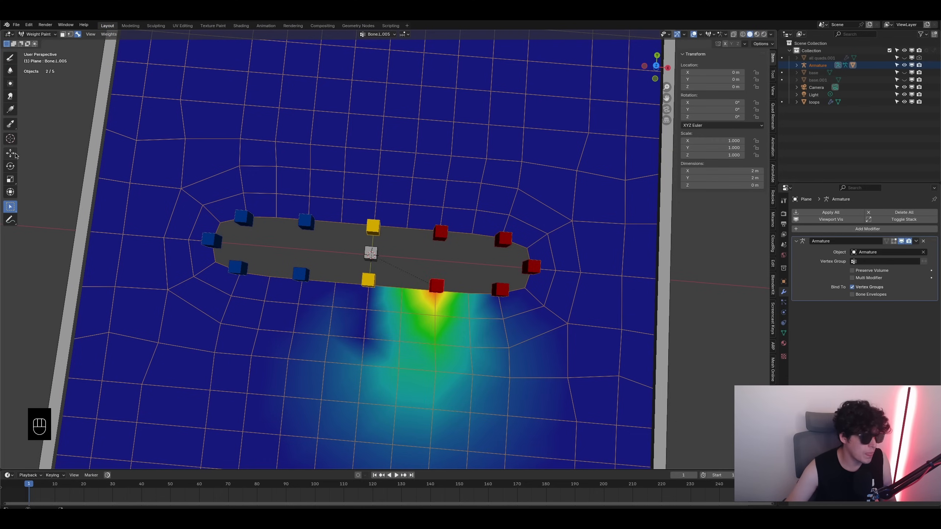
left_click(9, 57)
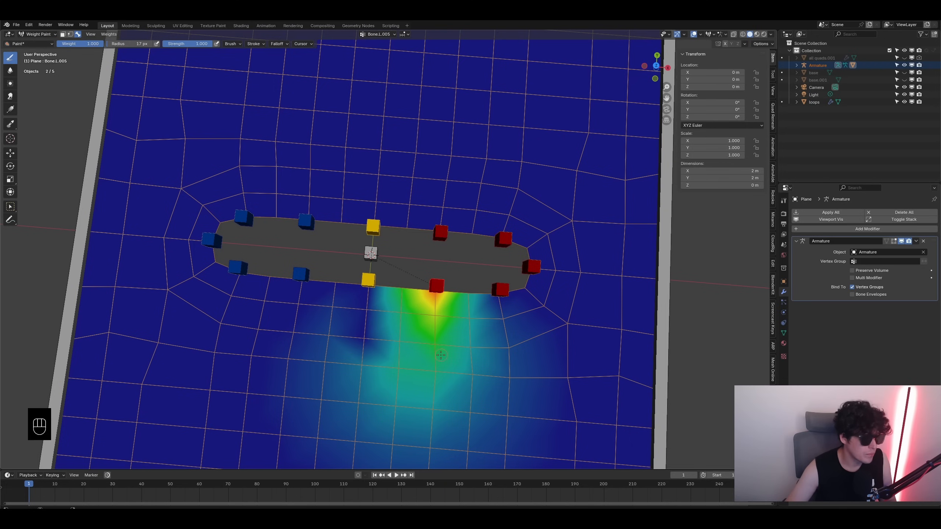
left_click_drag(435, 346, 436, 299)
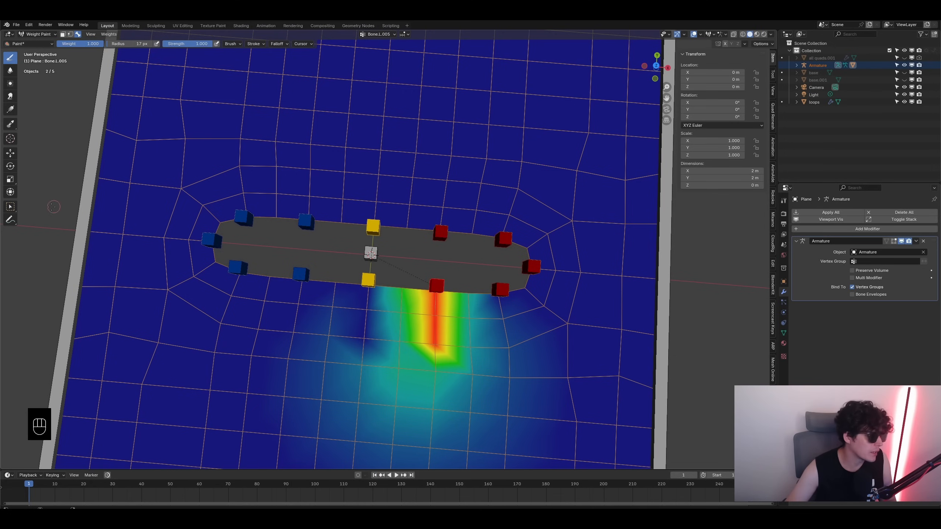
- Set the brush weight to 0.5 and paint the lower red bone's influence on the vertex column it shares with the yellow bone
left_click(84, 45)
type("0.5")
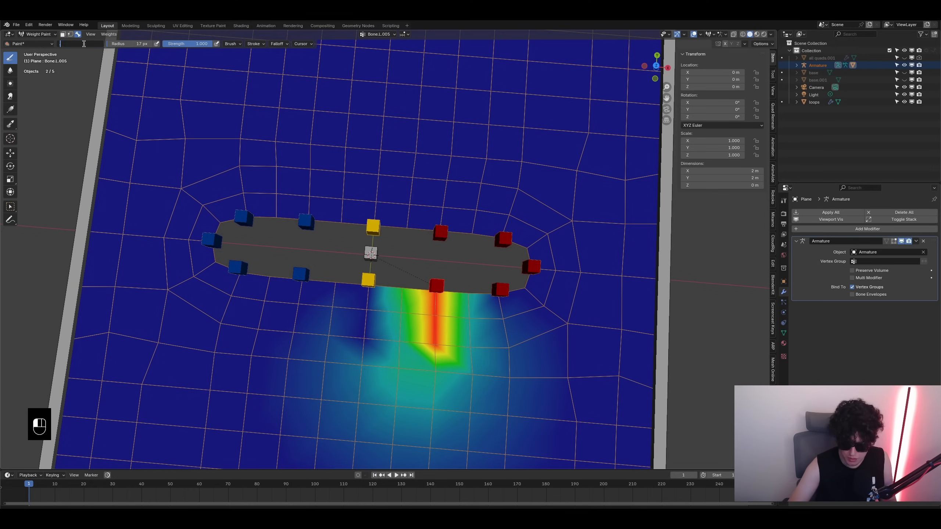
key("Return")
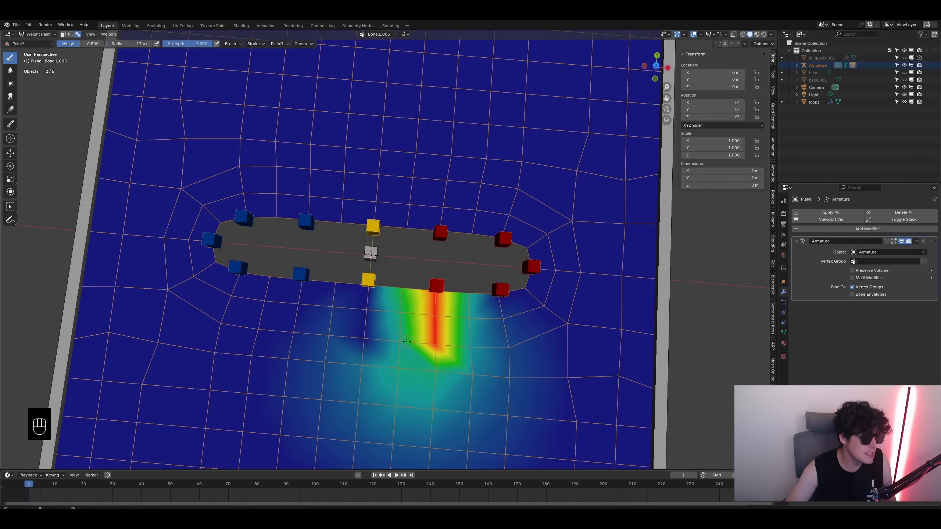
left_click_drag(407, 342, 402, 292)
left_click_drag(395, 336, 399, 348)
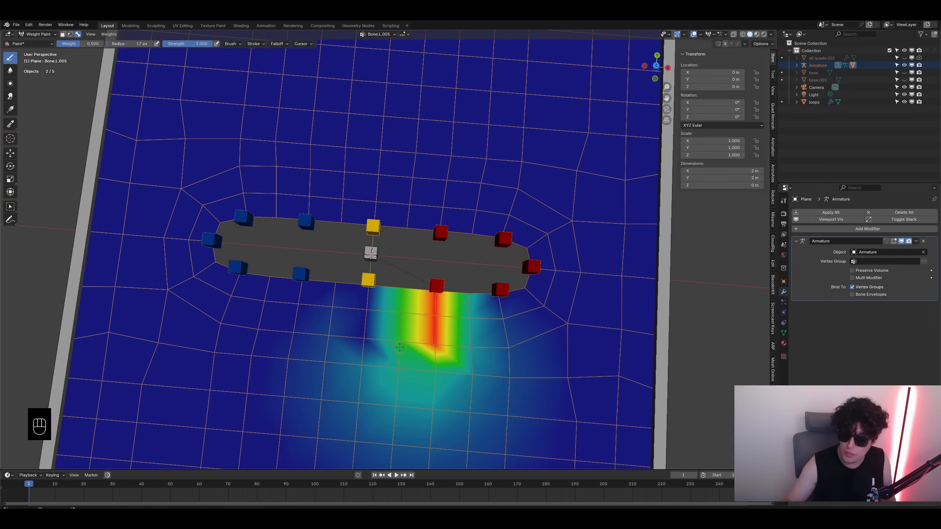
- Leave Weight Paint mode, select only the armature and put it into Pose Mode
left_click(23, 34)
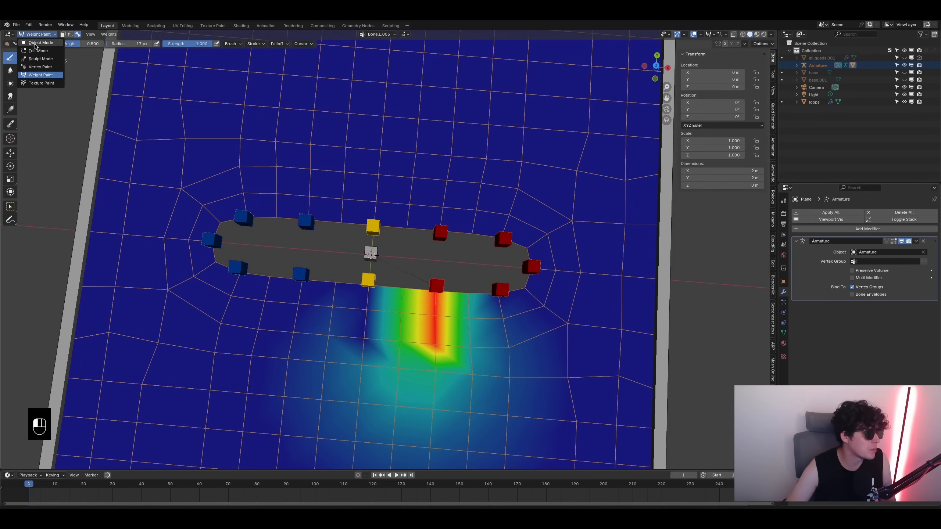
left_click(37, 42)
left_click(375, 226)
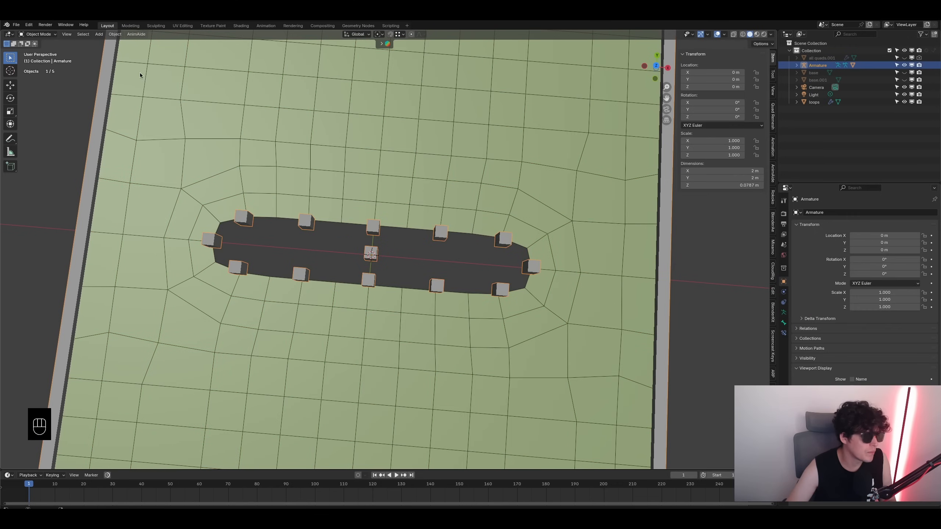
left_click(39, 35)
left_click(37, 59)
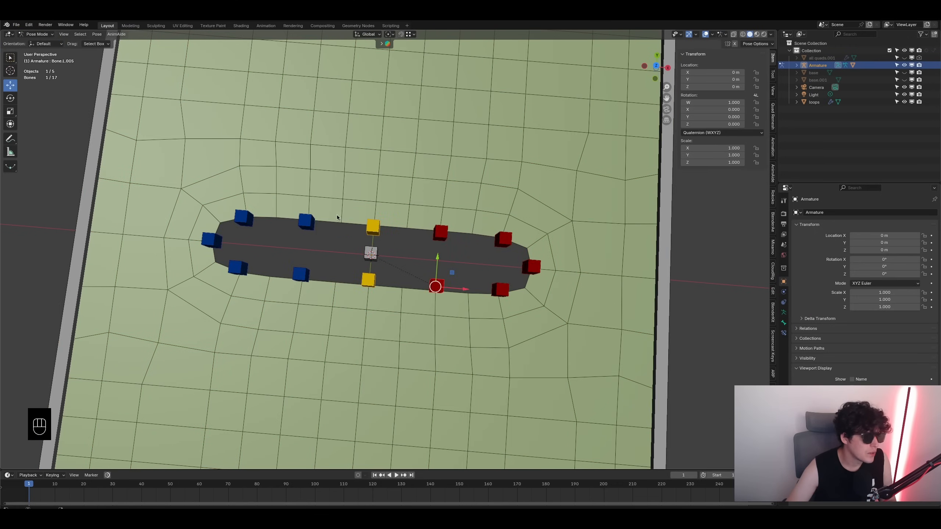
- Test the deformation by moving the upper yellow bone up about 0.28 m and the lower yellow bone down about 0.22 m
left_click(375, 228)
left_click_drag(377, 205, 384, 127)
left_click(425, 197)
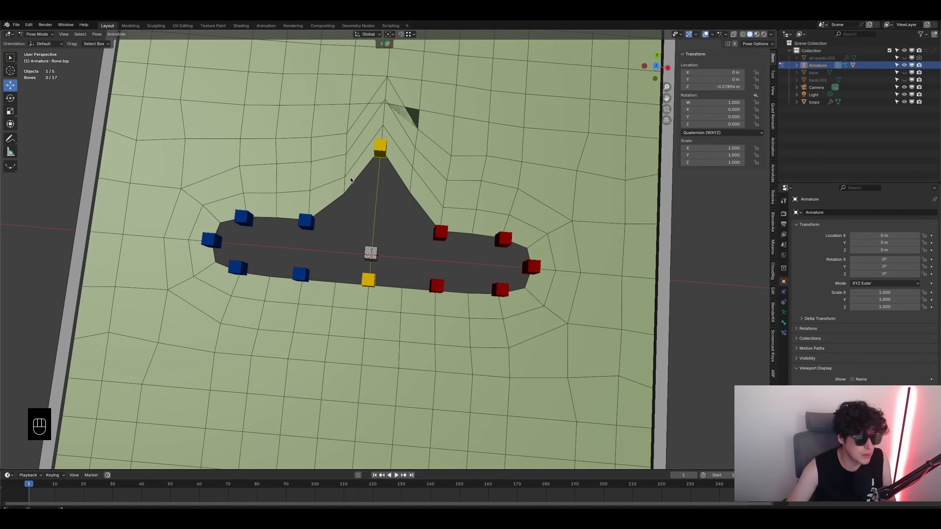
left_click(370, 281)
left_click_drag(371, 259, 362, 322)
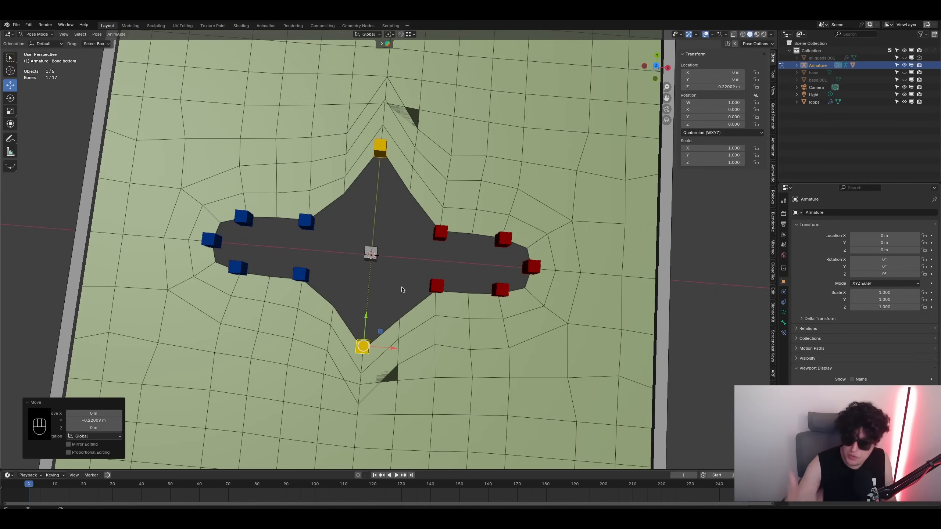
- Undo the test moves of both yellow bones
key("ctrl+z")
key("ctrl+z")
key("ctrl+z")
key("ctrl+z")
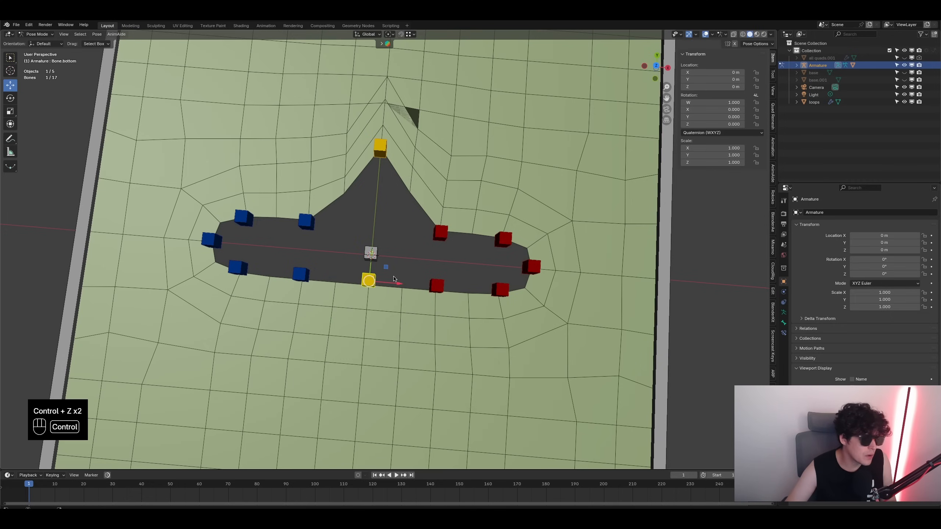
key("ctrl+z")
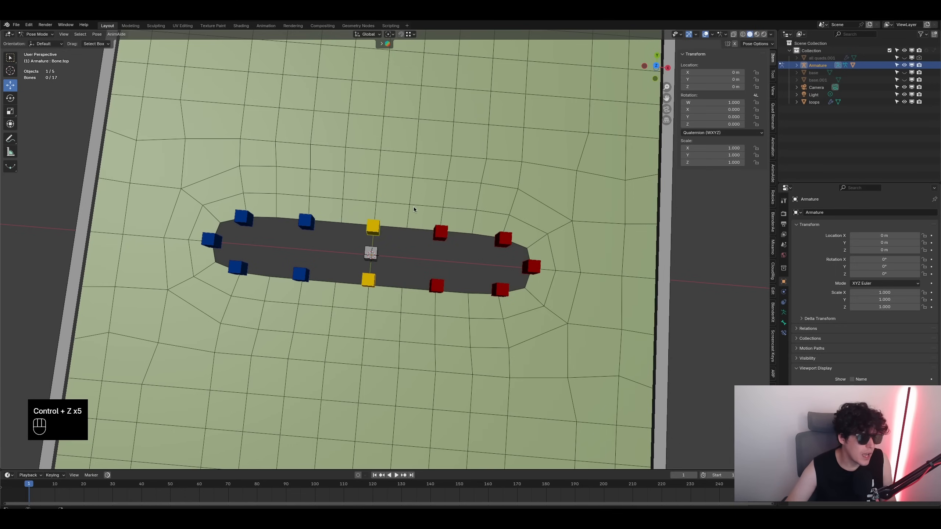
- Add two vertical loop cuts to the mesh between the lower yellow bone and the adjacent red bone, and select the armature in Object Mode
left_click(44, 35)
left_click(43, 43)
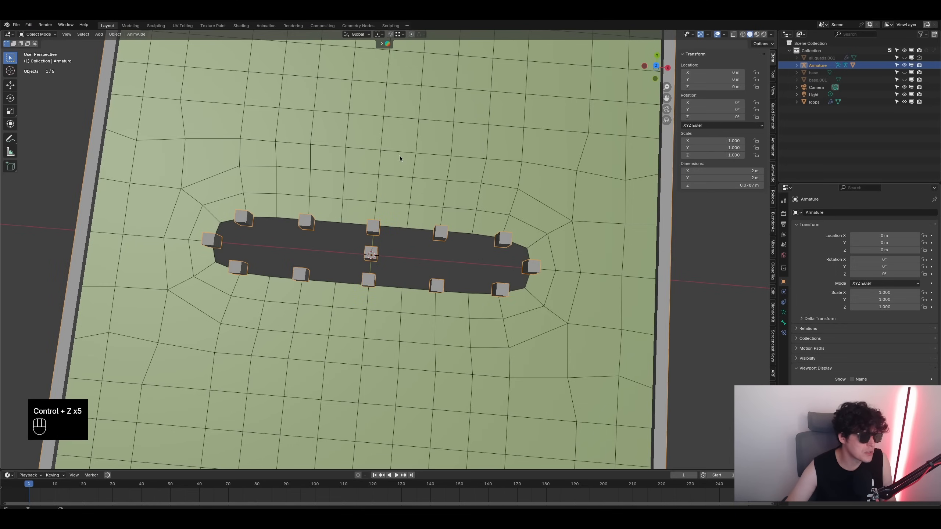
left_click(400, 160)
key("Tab")
key("ctrl+r")
left_click(424, 297)
left_click(423, 296)
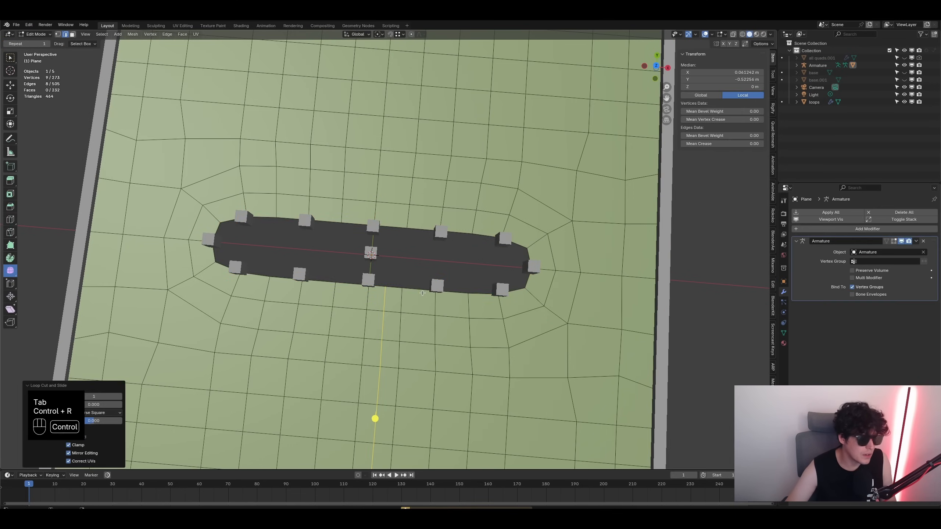
key("ctrl+r")
key("Tab")
left_click(397, 299)
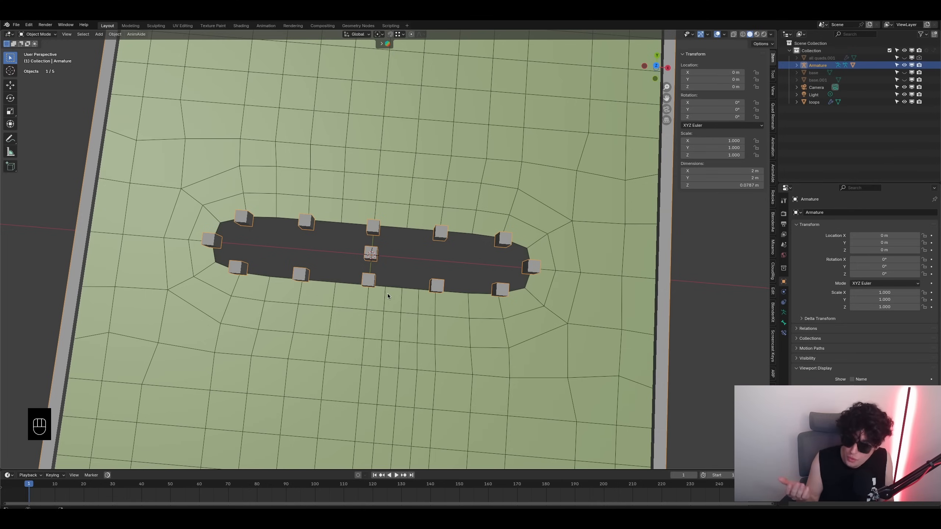
left_click(37, 34)
left_click(38, 60)
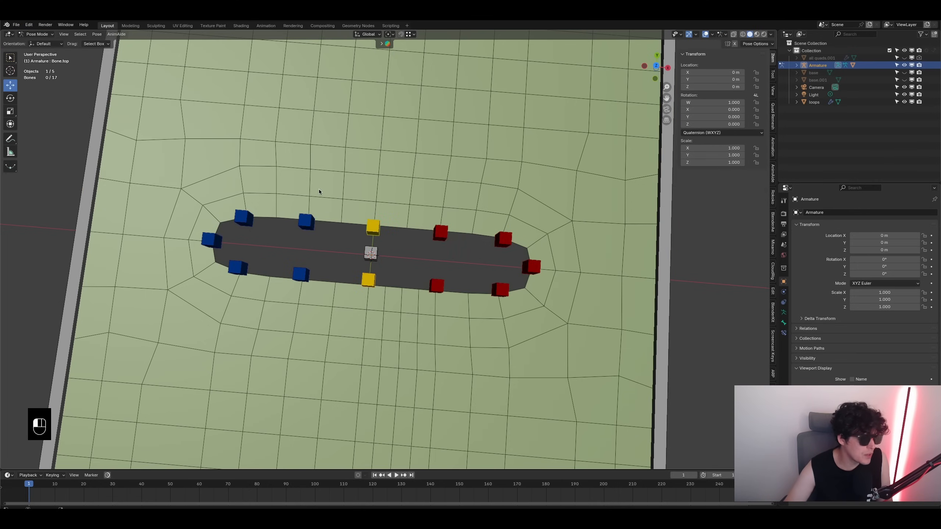
left_click(47, 34)
left_click(41, 43)
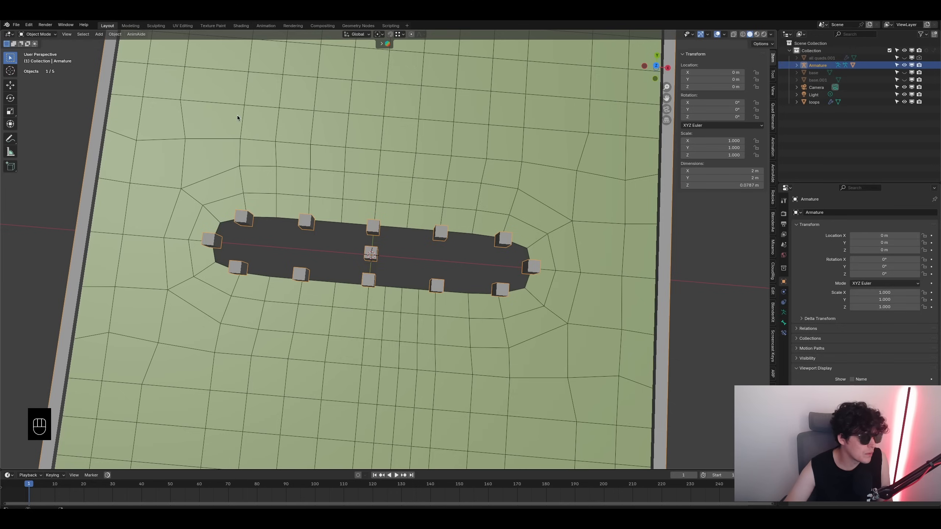
- Add the mesh plane to the armature selection as the active object and enter Weight Paint mode
left_click(371, 205, "shift")
left_click(372, 187, "shift")
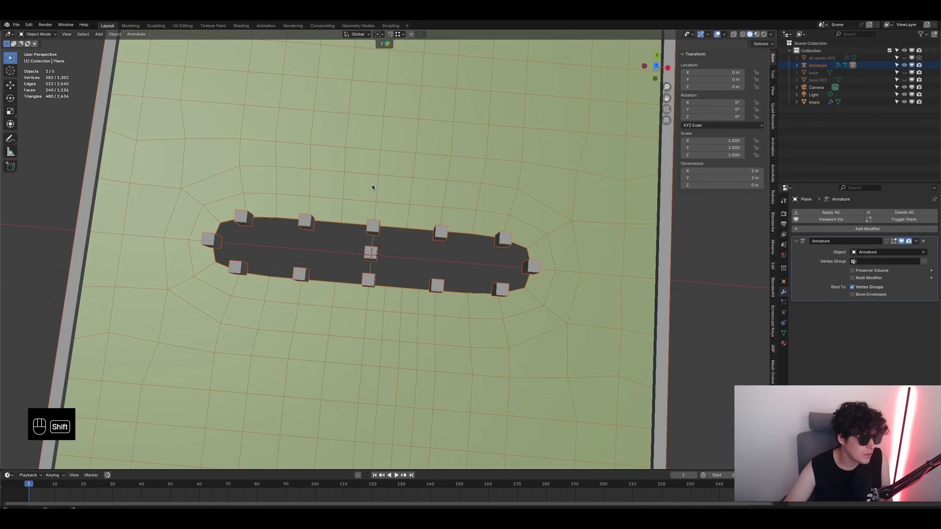
left_click(372, 187, "shift")
left_click(372, 188, "shift")
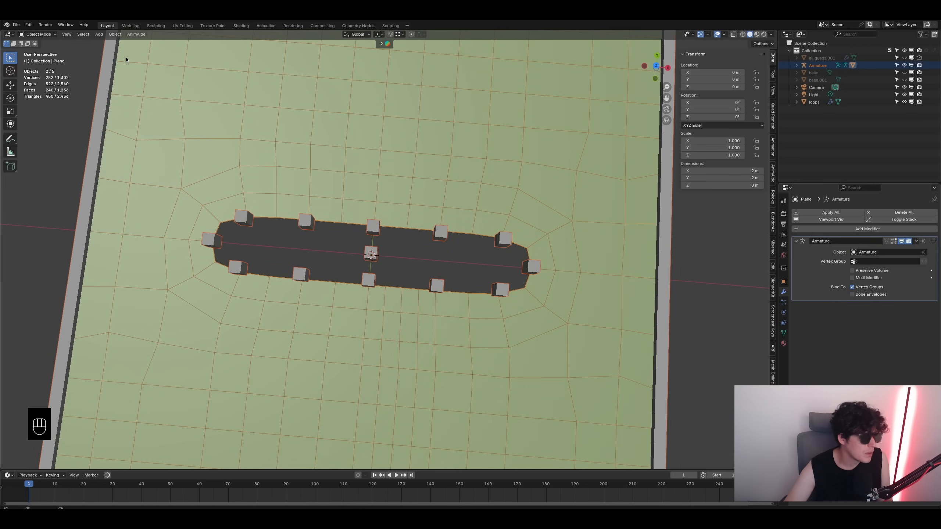
left_click(41, 35)
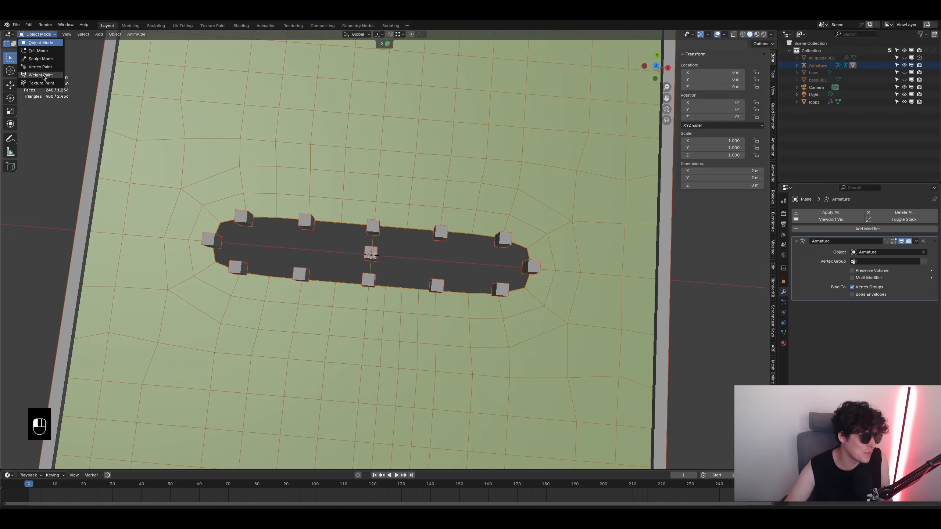
left_click(41, 75)
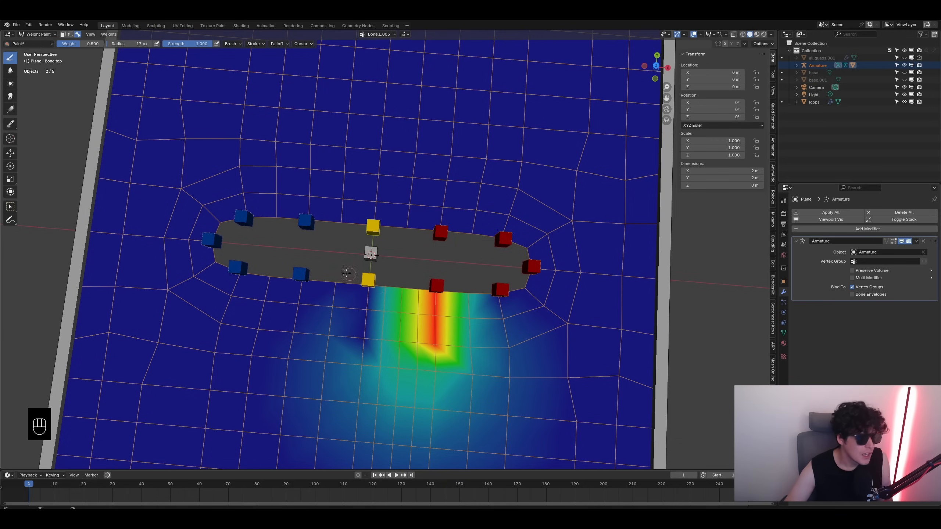
- Select the lower yellow bone and paint weight 1.000 along the edge line directly below it, extending it slightly farther down
left_click(13, 205)
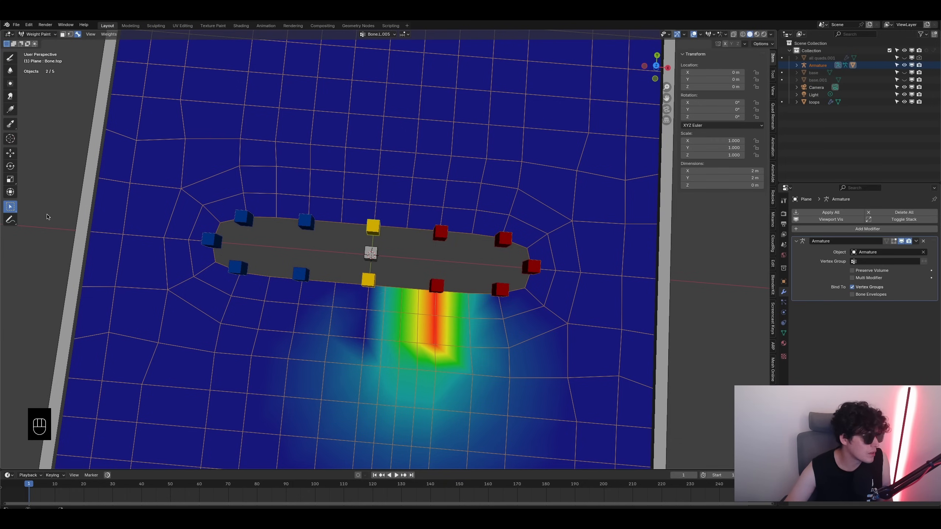
left_click(368, 286)
left_click(10, 57)
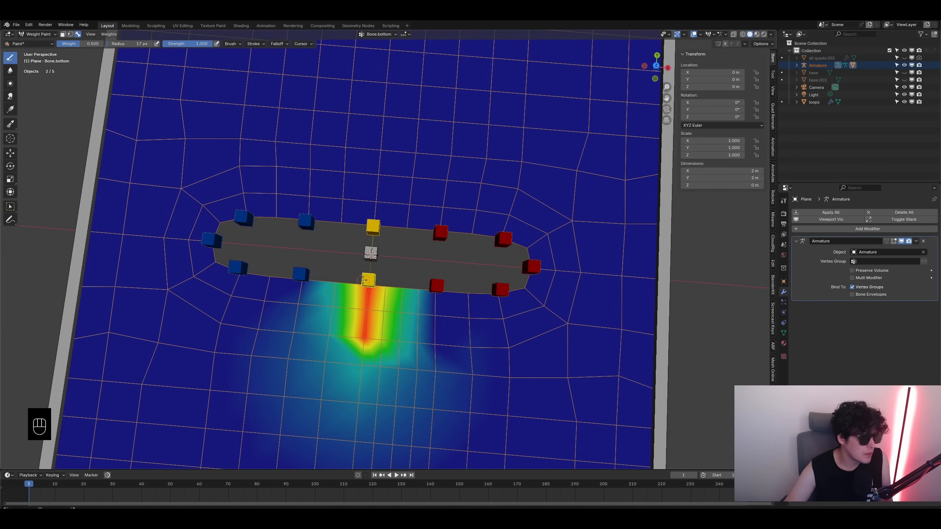
left_click_drag(358, 347, 367, 302)
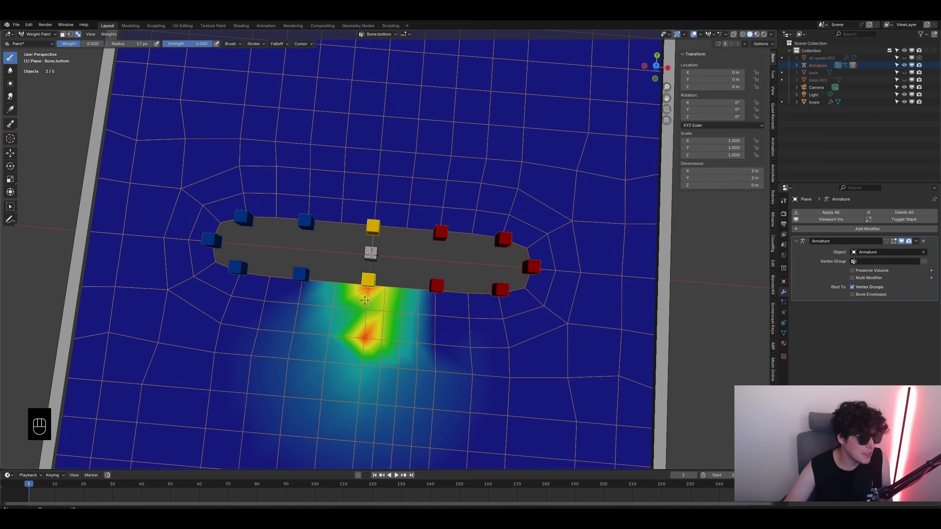
left_click_drag(89, 44, 122, 59)
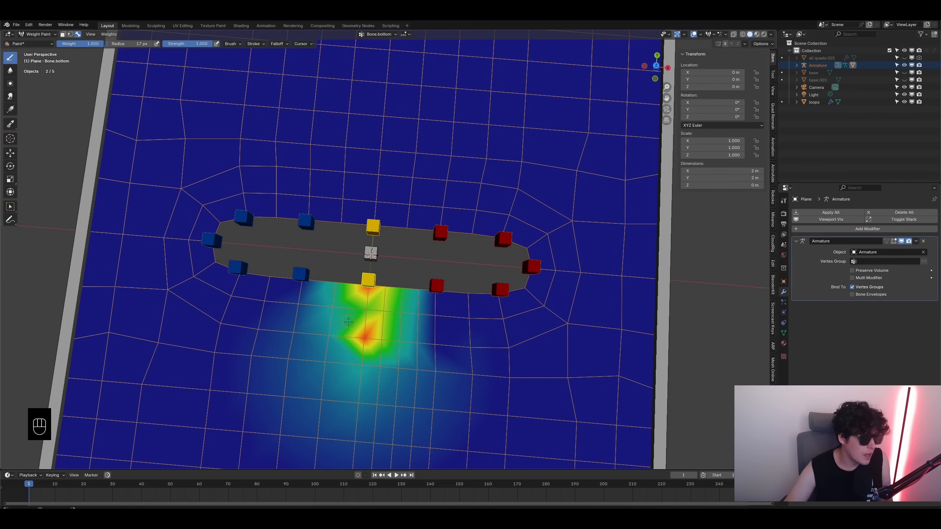
mouse_move(366, 297)
left_mouse_down()
mouse_move(365, 337)
mouse_move(367, 296)
left_mouse_up()
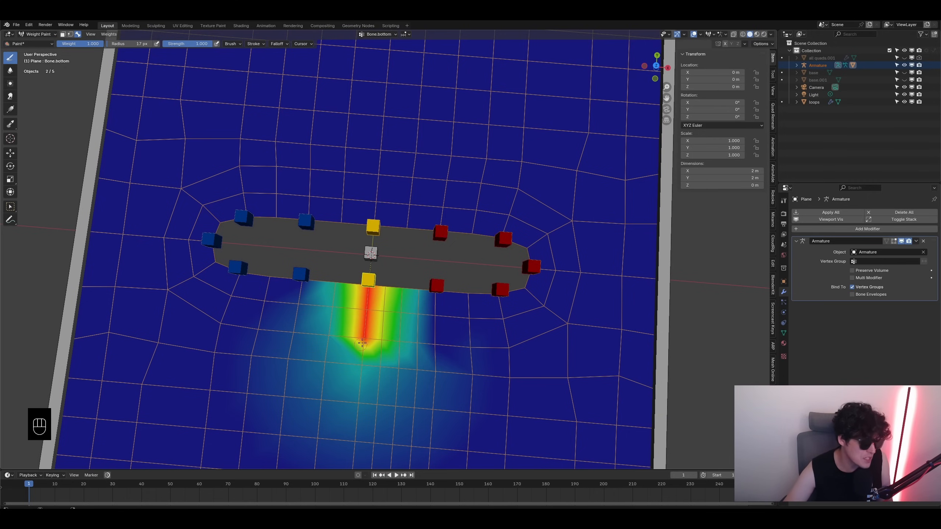
left_click_drag(362, 353, 363, 359)
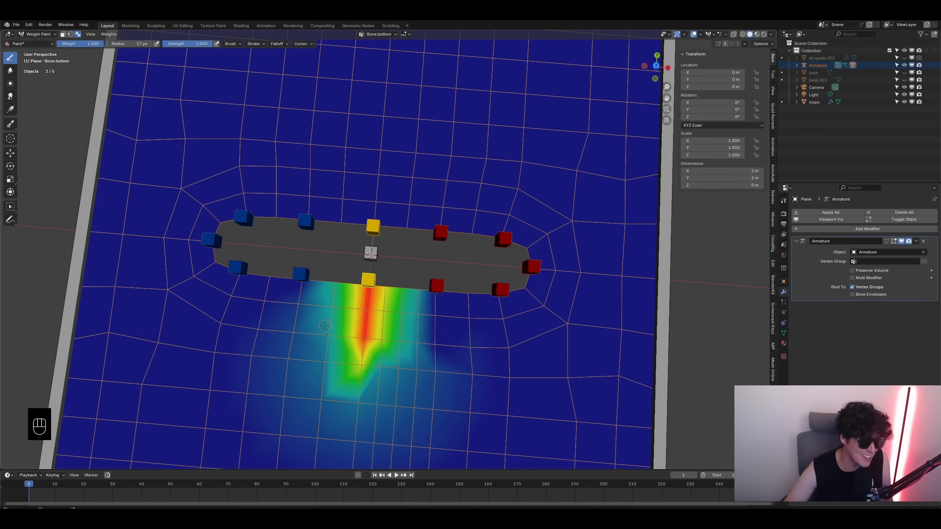
- Set the brush weight to 0.75 and paint the first vertex column from the lower yellow bone toward the adjacent red bone
scroll(375, 342, "up", 3)
middle_click_drag(388, 348, 386, 277, "shift")
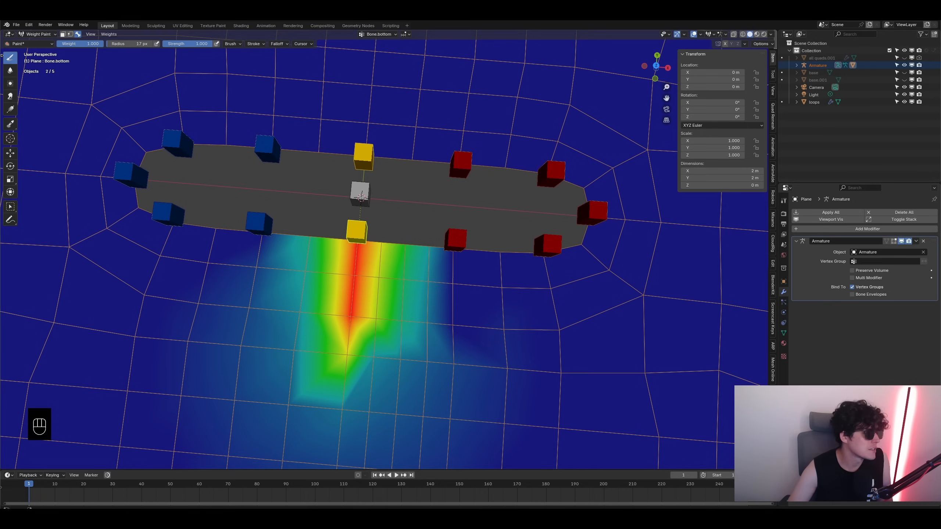
left_click(77, 44)
type(".75")
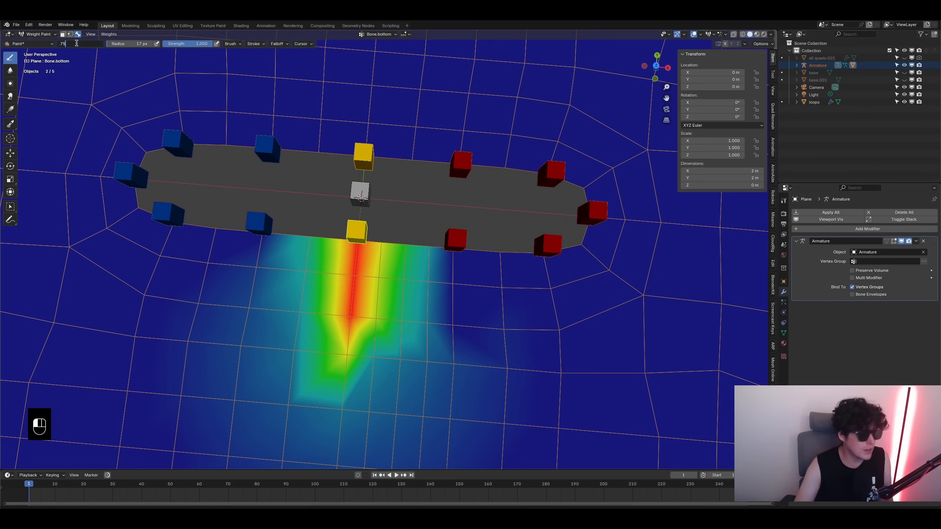
key("Return")
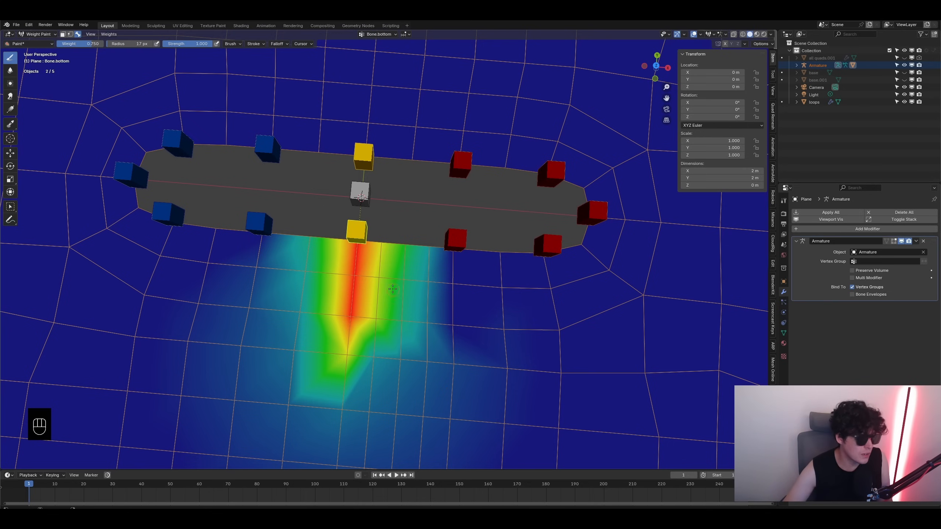
left_click_drag(383, 242, 377, 321)
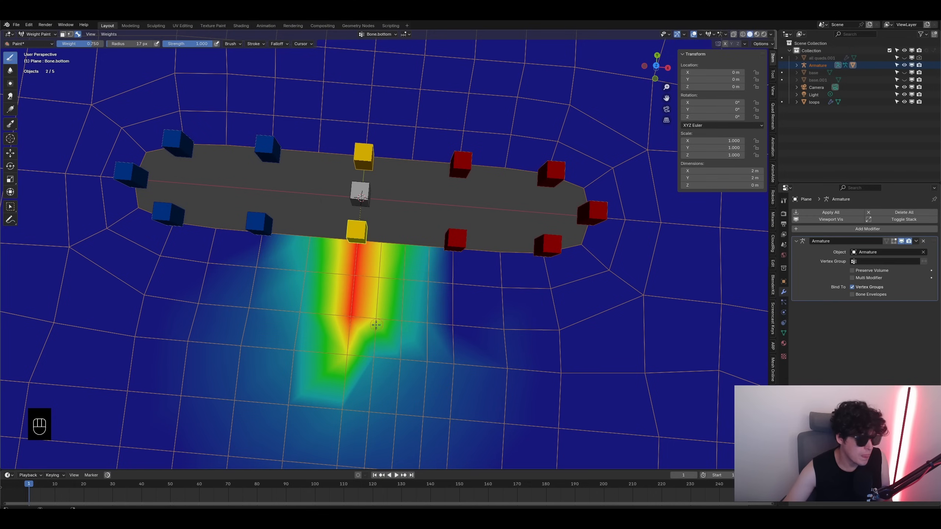
- Set the brush weight to 0.5 and paint the middle vertex column between the lower yellow and adjacent red bones
left_click(73, 42)
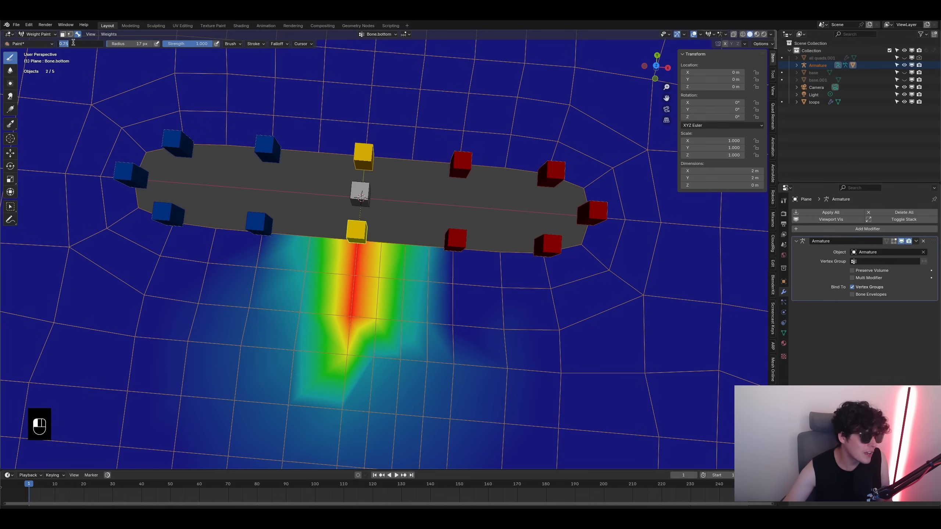
type(".5")
key("Return")
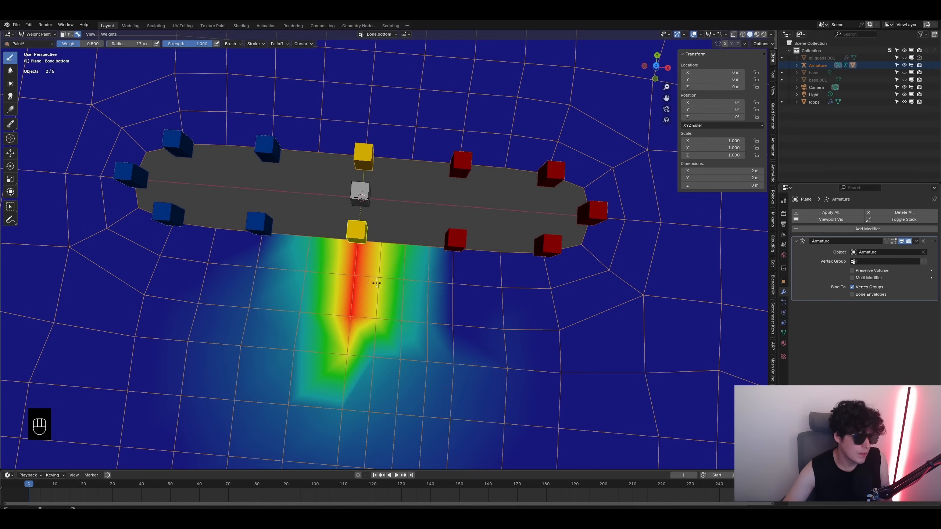
left_click_drag(400, 318, 407, 240)
left_click_drag(401, 320, 406, 243)
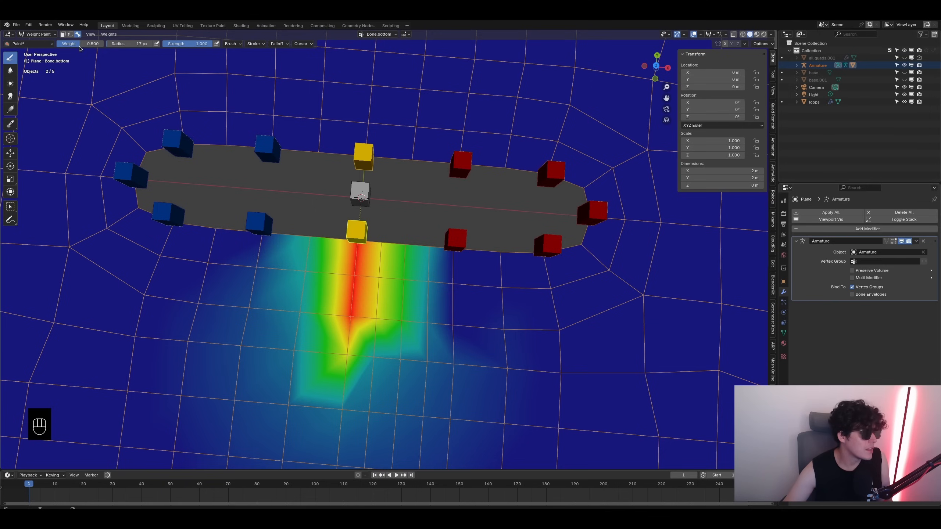
- Set the brush weight to 0.25 and paint the yellow bone's influence on the last vertex column before the lower red bone
left_click(80, 45)
type("0.25")
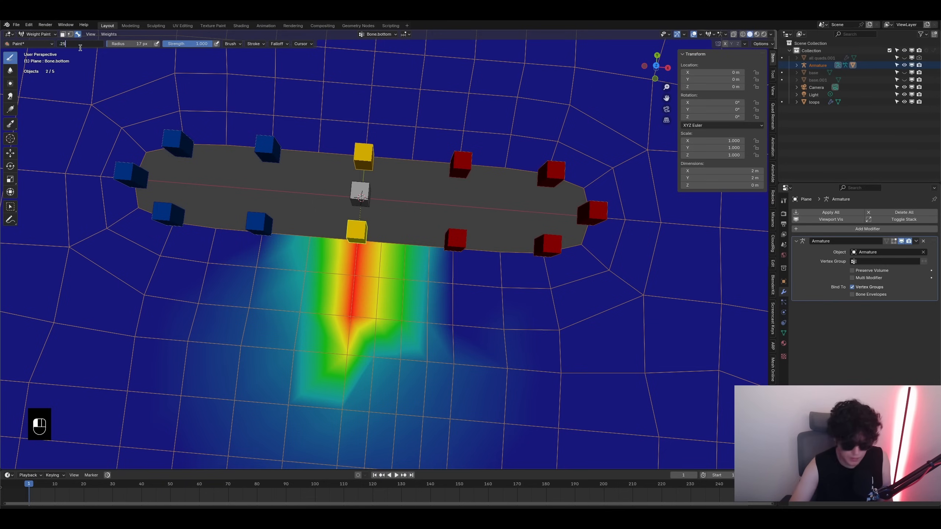
key("Return")
left_click_drag(430, 325, 434, 238)
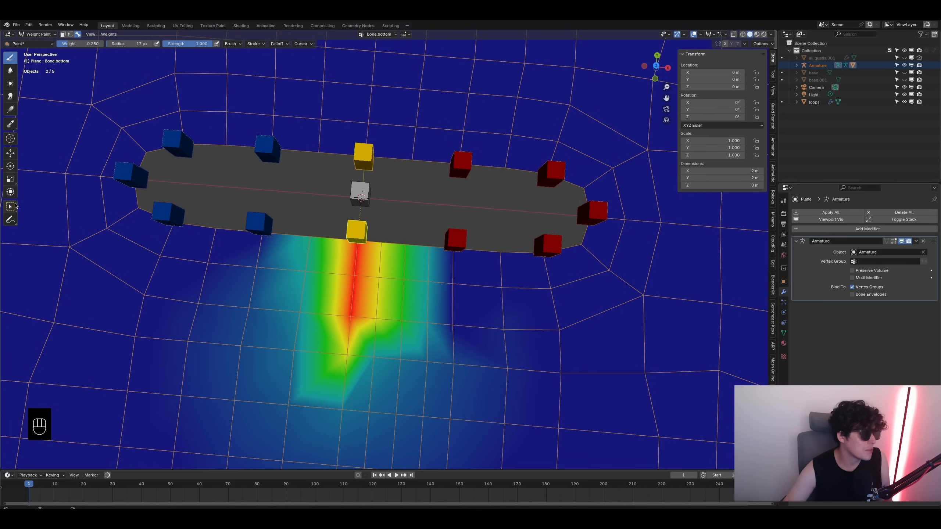
- Select the lower red bone beside the yellow one for weight painting and set the brush weight to 0.75
left_click(11, 206)
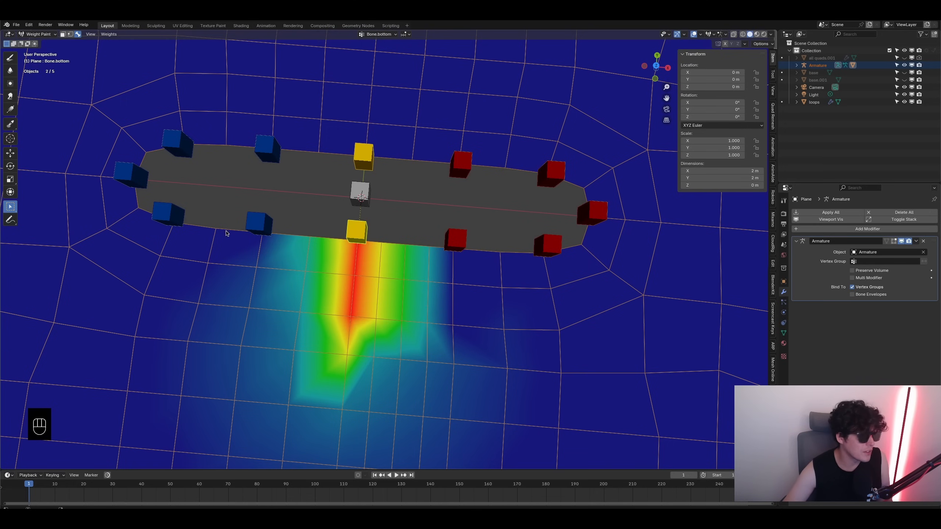
left_click(445, 237)
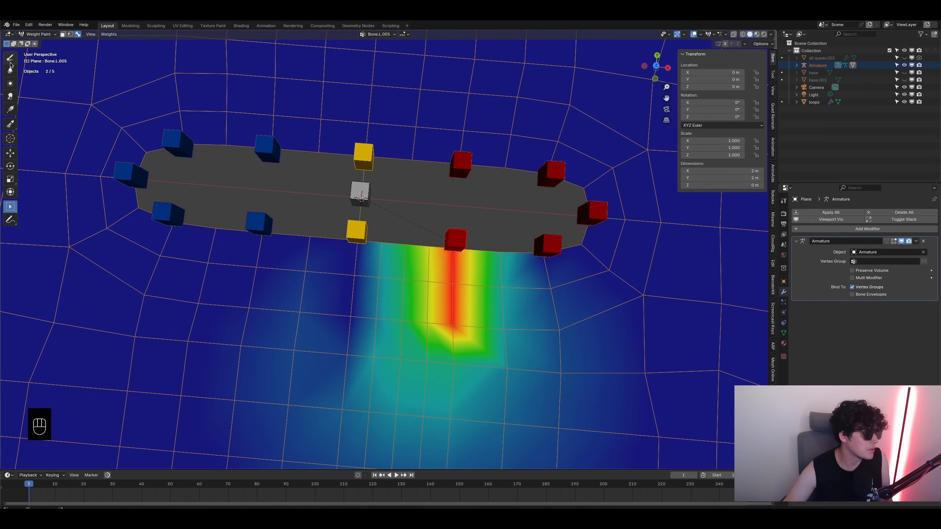
left_click(10, 57)
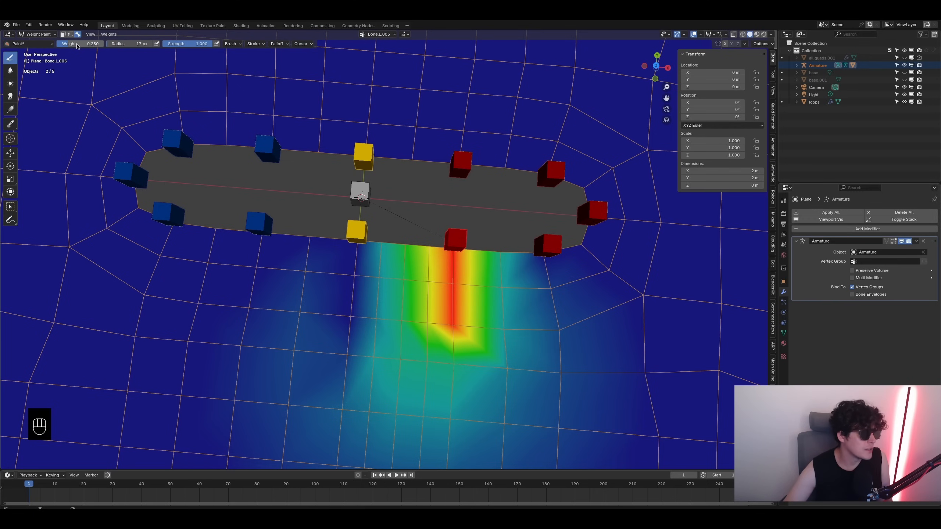
left_click(77, 44)
key("BackSpace")
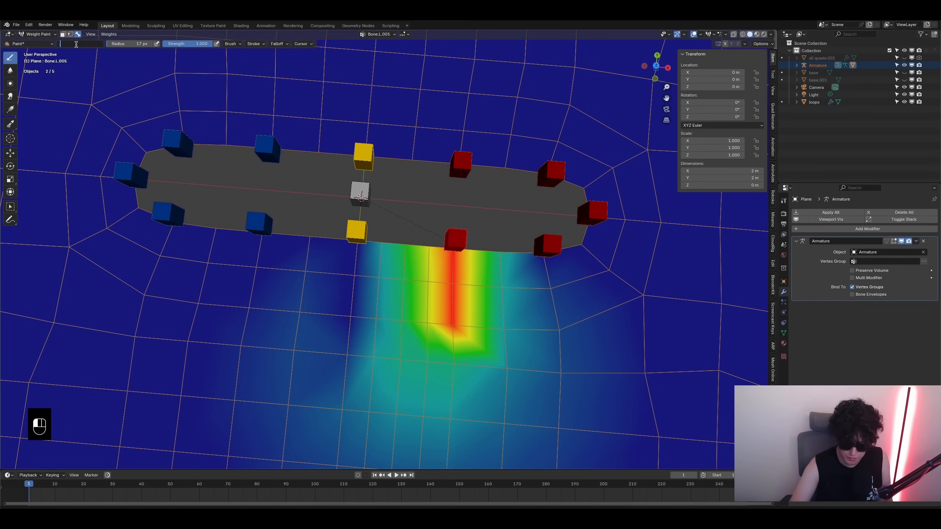
type(".75")
key("Return")
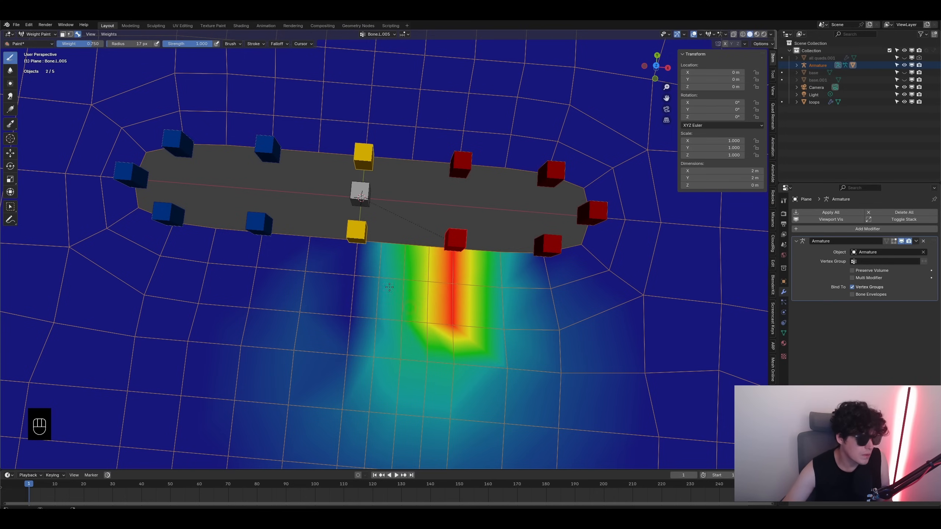
- Set the brush weight to 0.5 and paint the middle vertex column between the lower yellow and adjacent red bones
left_click(72, 42)
type(".5")
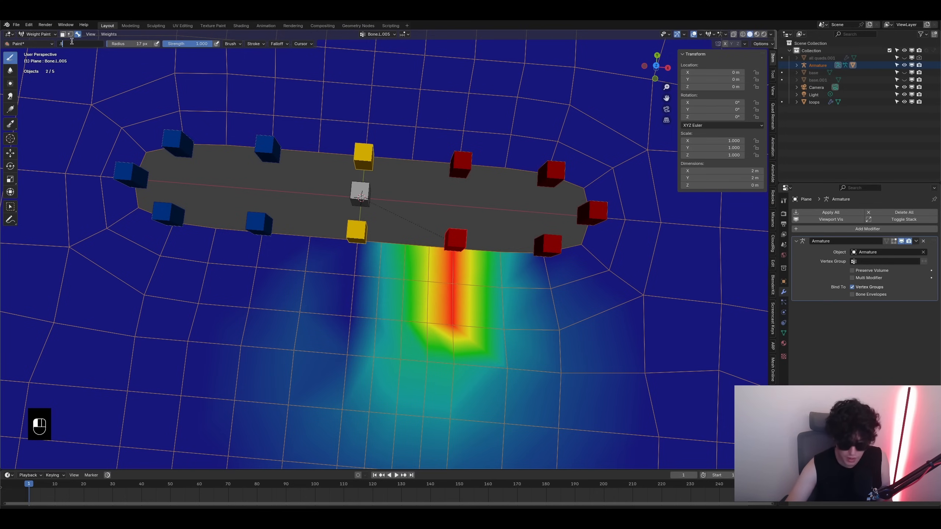
key("Return")
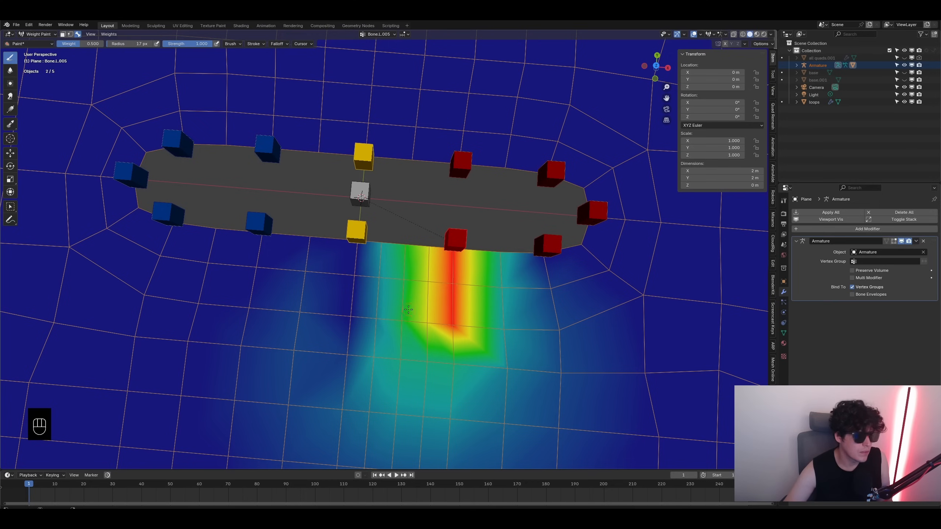
left_click_drag(407, 247, 404, 326)
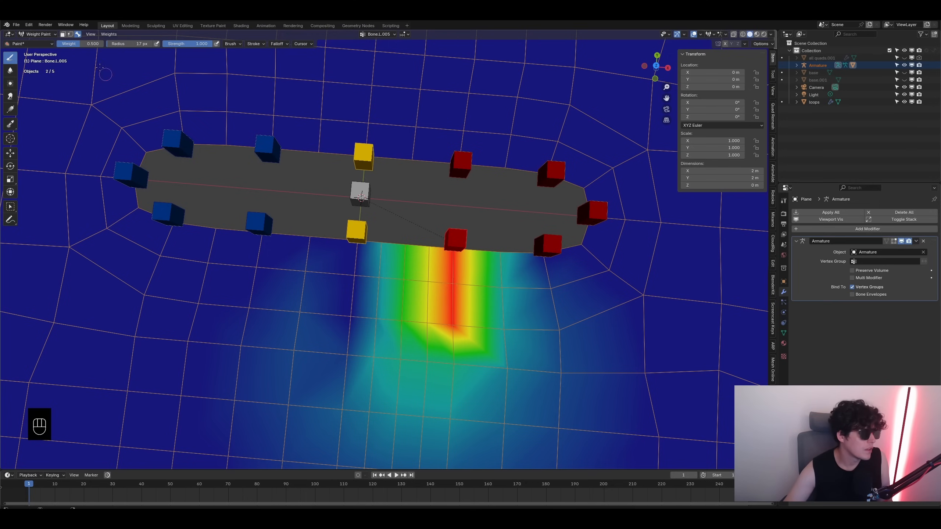
- Set the weight-paint brush's weight to 0.25 for the falloff beside the lower yellow bone
left_click(78, 42)
key("BackSpace")
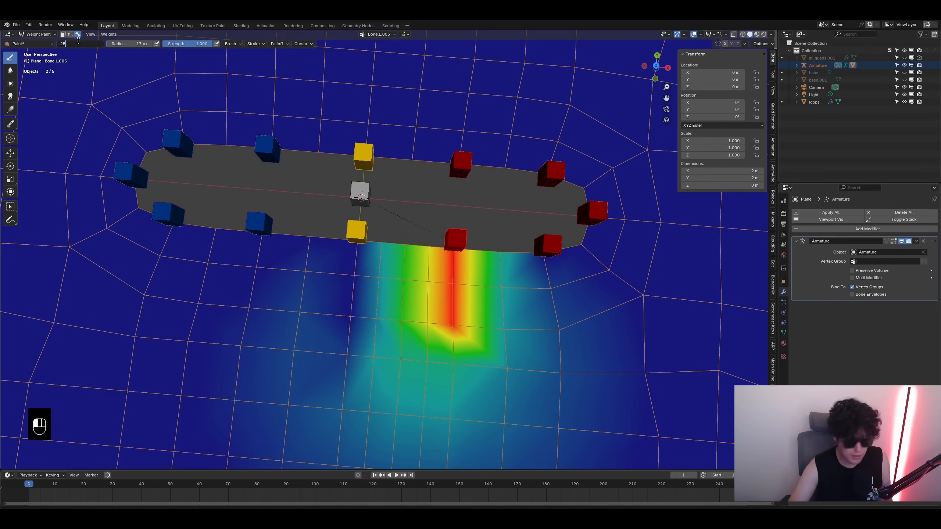
type(".25")
key("Return")
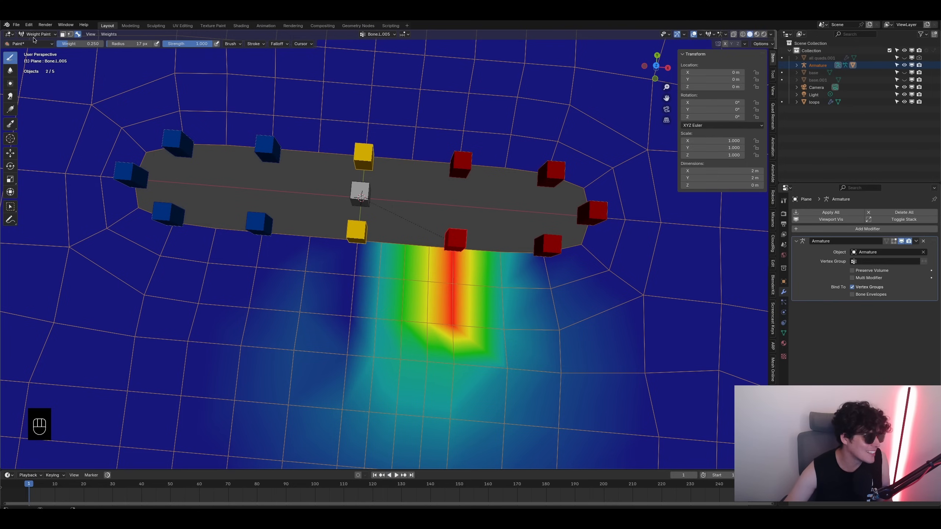
- Leave weight painting and put the mouth armature into Pose Mode
left_click(35, 35)
left_click(36, 43)
left_click(364, 236)
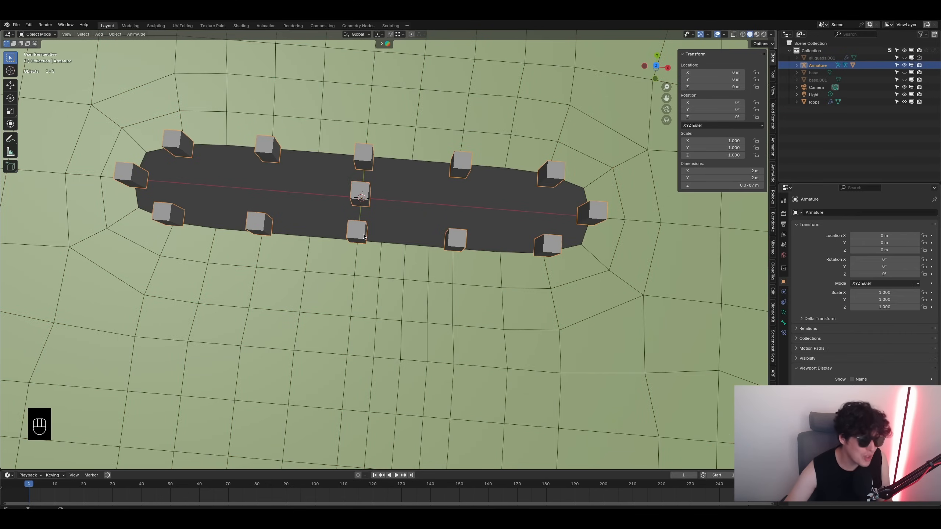
left_click(37, 34)
left_click(39, 59)
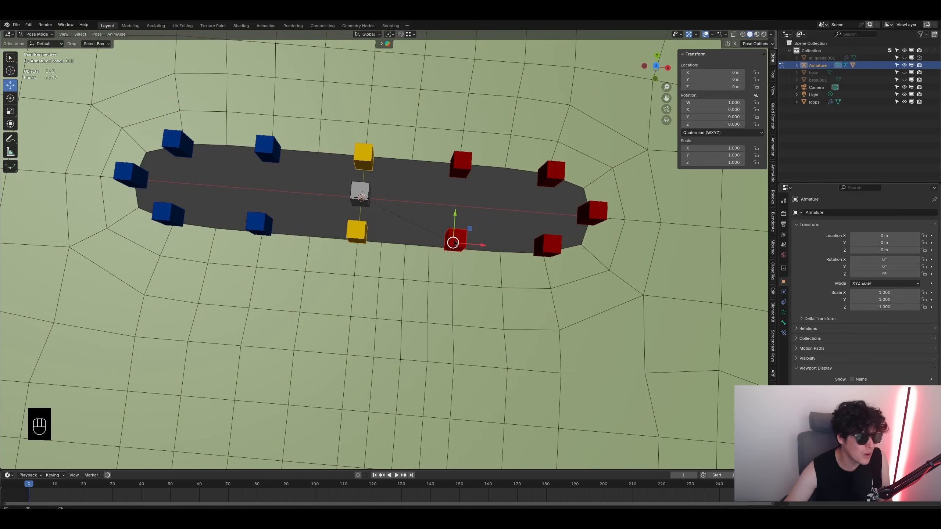
- Stretch the mouth open by moving the lower red bone beside the yellow one down and its upper counterpart about 0.24 m up
left_click_drag(456, 217, 449, 301)
left_click(459, 172)
left_click_drag(461, 140, 467, 47)
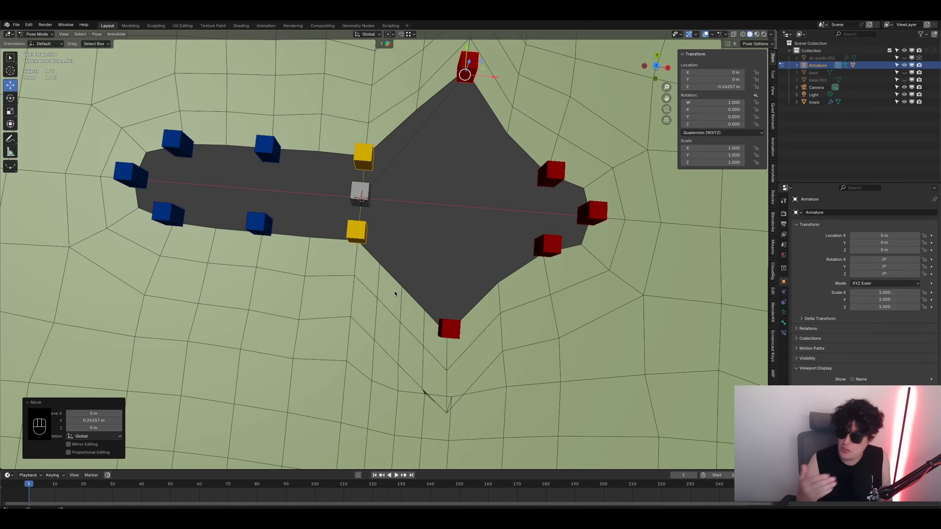
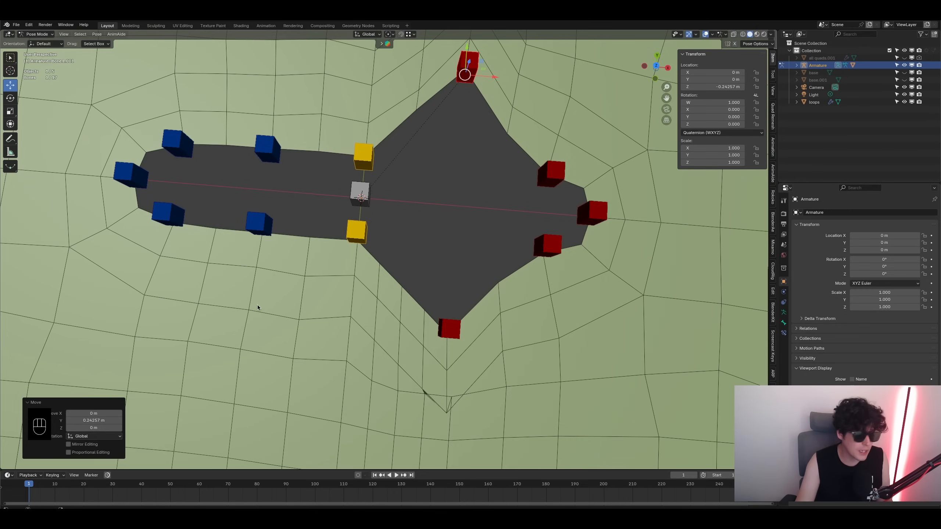
- Leave Pose Mode, select the mouth plane mesh and switch it to Weight Paint mode
left_click(294, 247)
left_click(36, 34)
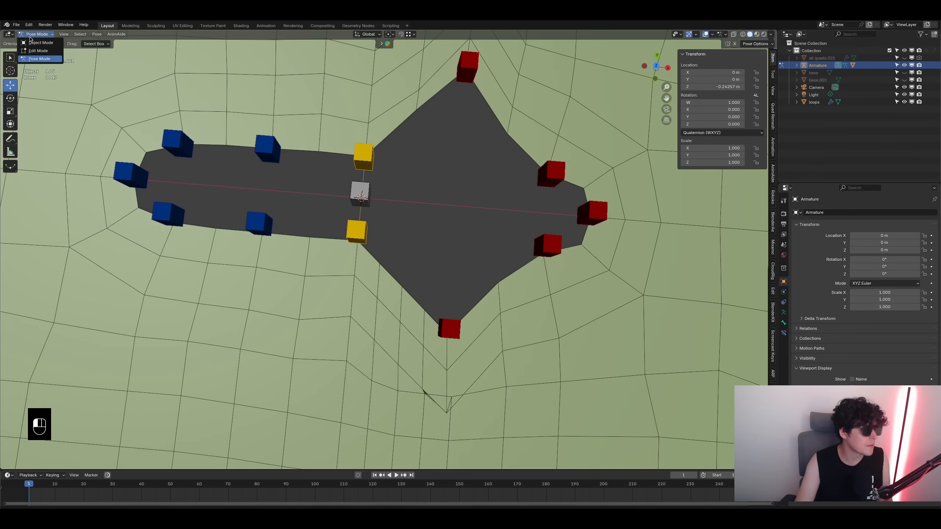
left_click(38, 43)
left_click(247, 109)
left_click(37, 35)
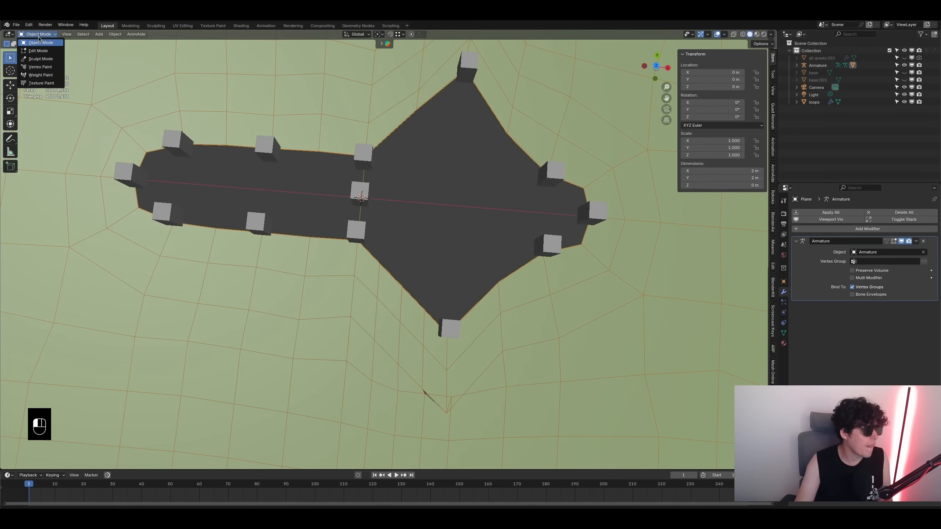
left_click(40, 75)
- Smooth the mouth mesh's vertex weights for All Groups with a factor of 0.920
left_click(99, 35)
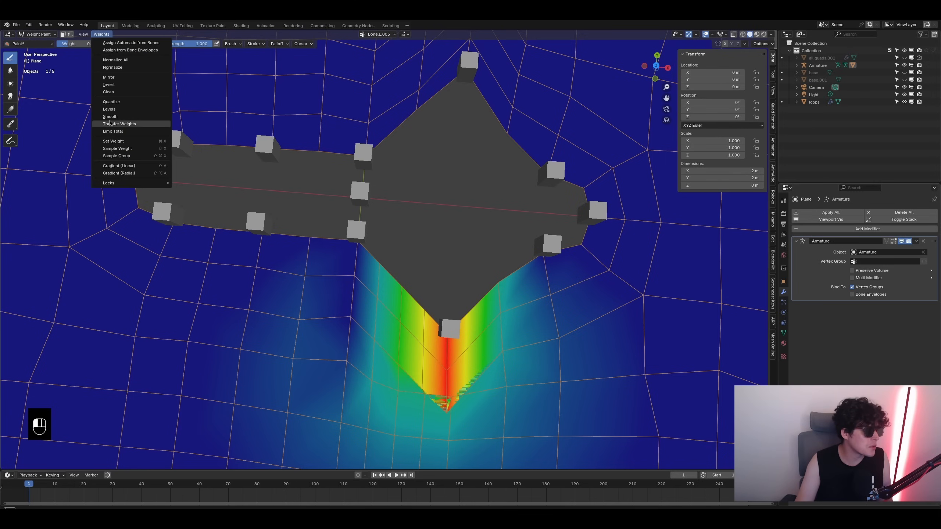
left_click(120, 116)
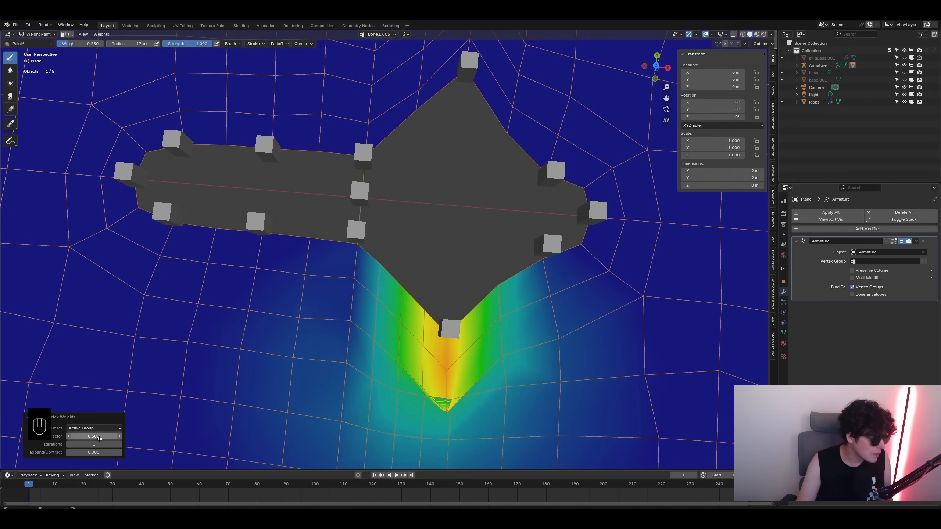
left_click(103, 437)
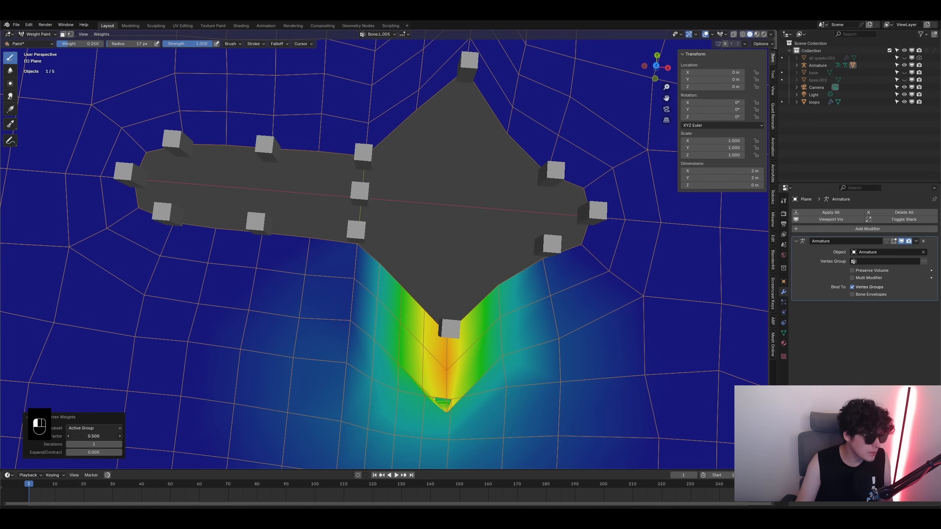
left_click(98, 432)
left_click(94, 431)
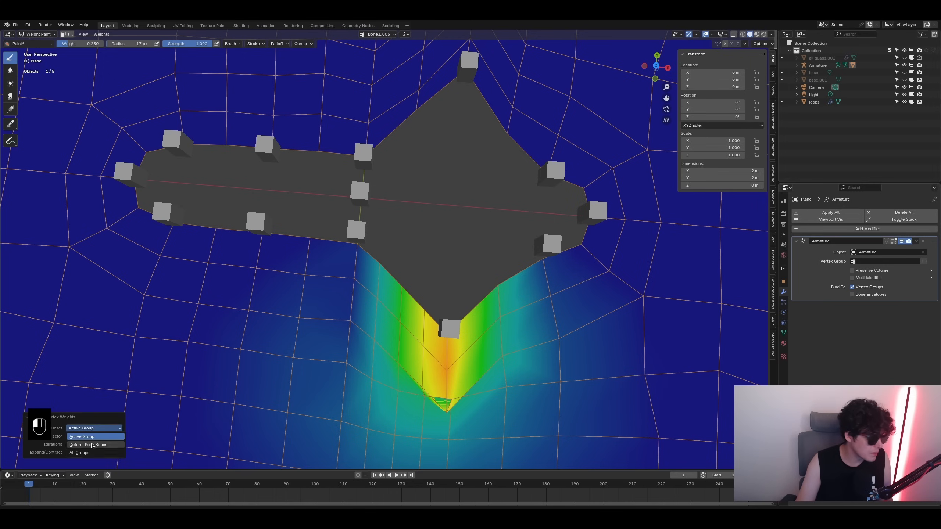
left_click(97, 449)
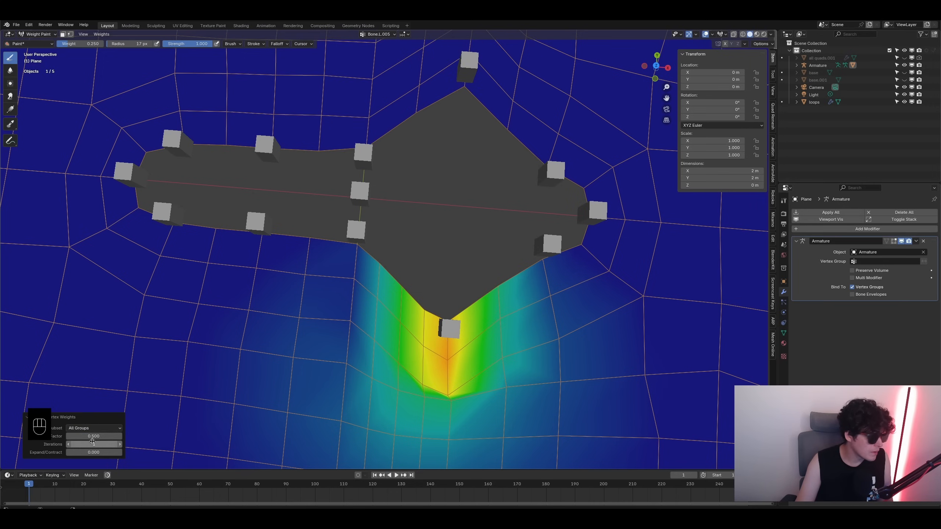
left_click_drag(99, 437, 177, 436)
mouse_move(89, 446)
left_mouse_down()
mouse_move(97, 446)
mouse_move(89, 446)
left_mouse_up()
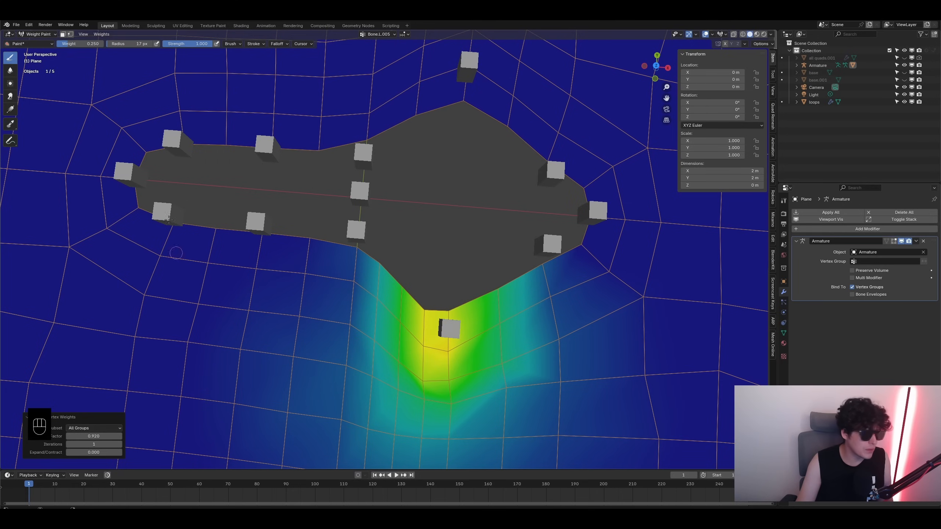
- Return the armature to Pose Mode and move the lower red bone beside the yellow one about 0.09 m farther down
left_click(37, 34)
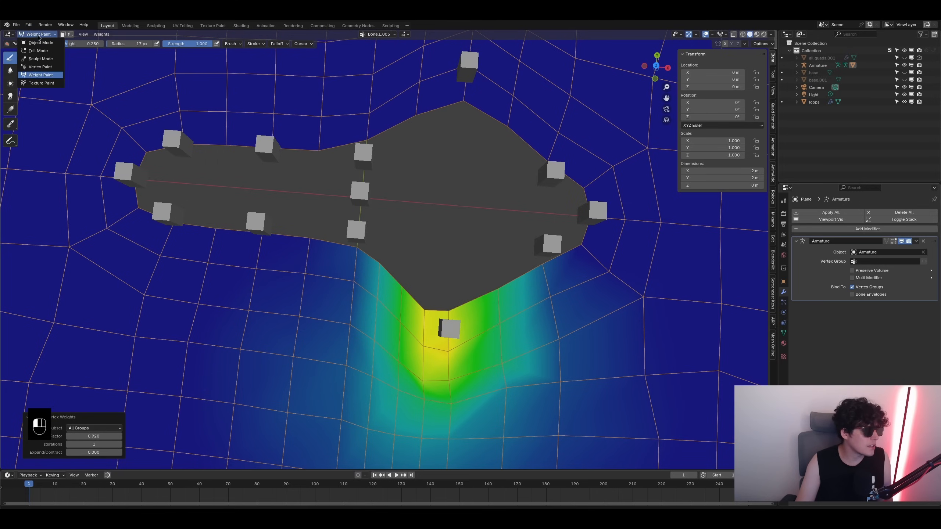
left_click(40, 45)
left_click(462, 75)
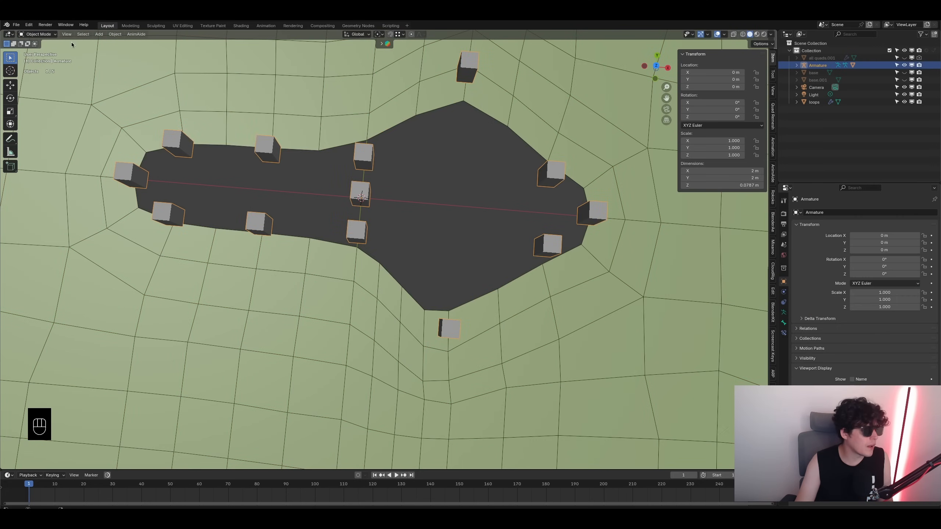
left_click(37, 34)
left_click(37, 61)
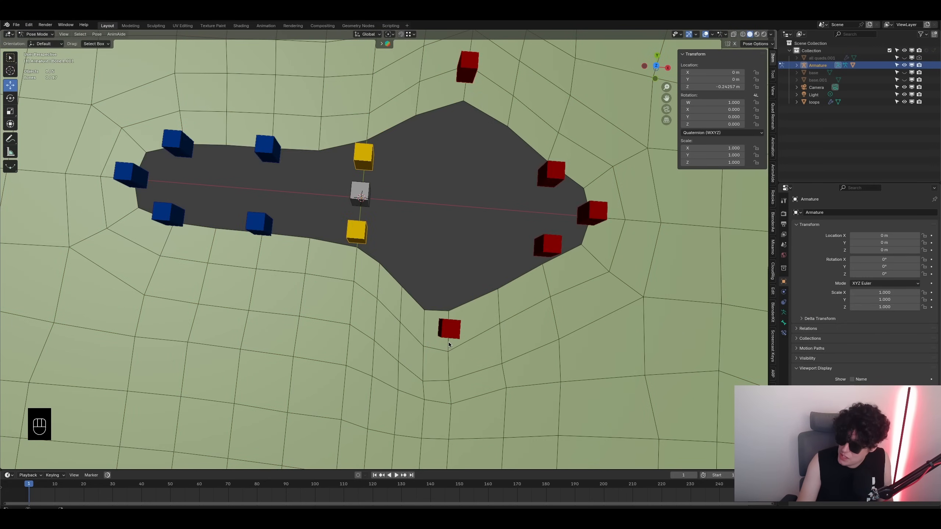
left_click(449, 330)
left_click_drag(449, 307, 440, 356)
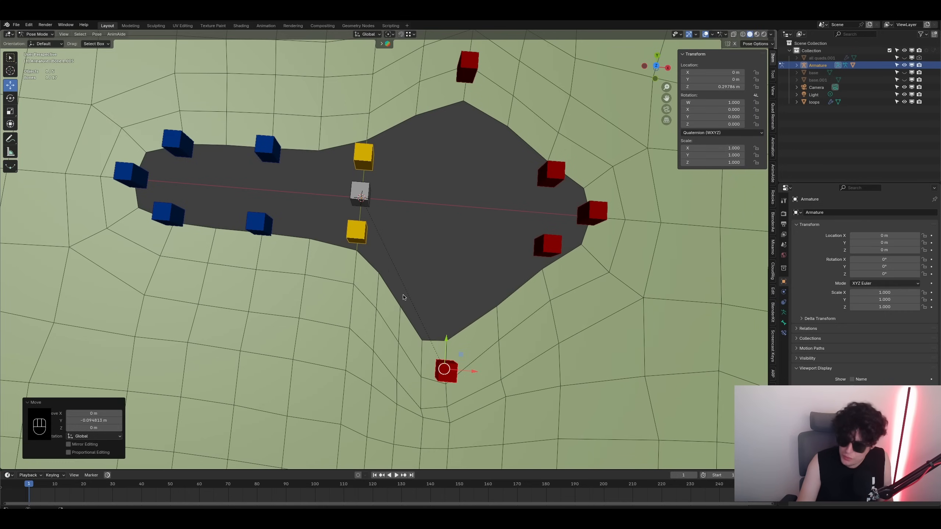
- Select the raised upper red bone beside the yellow one and move it about 0.07 m farther up
left_click(461, 74)
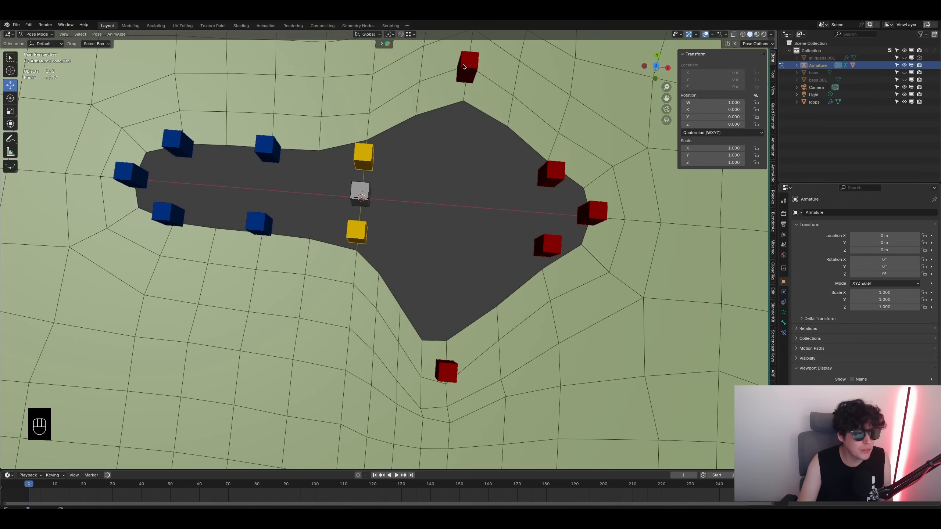
left_click(460, 72)
left_click(460, 72)
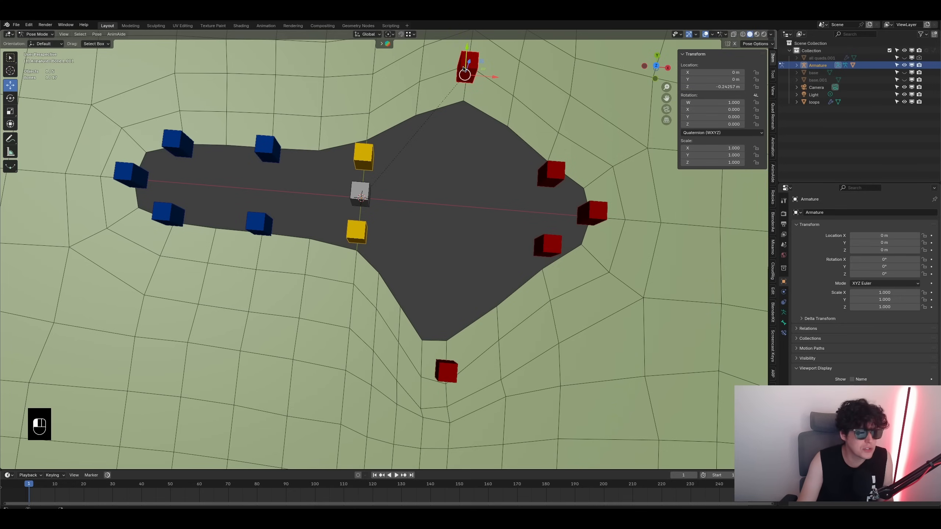
scroll(443, 114, "down", 4)
scroll(440, 99, "up", 2)
left_click_drag(440, 99, 438, 82)
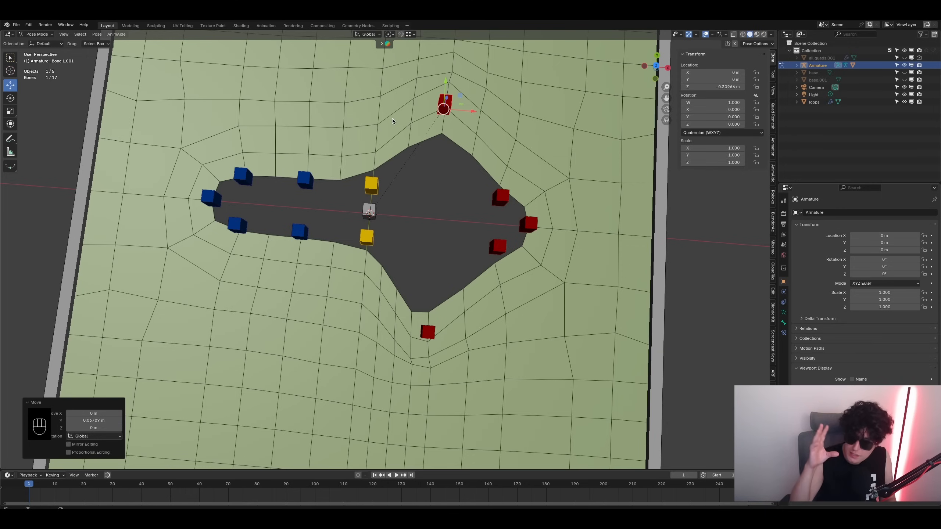
- Examine the edge loops around the mouth slit and eye holes of the purple cylindrical face
scroll(291, 243, "down", 5)
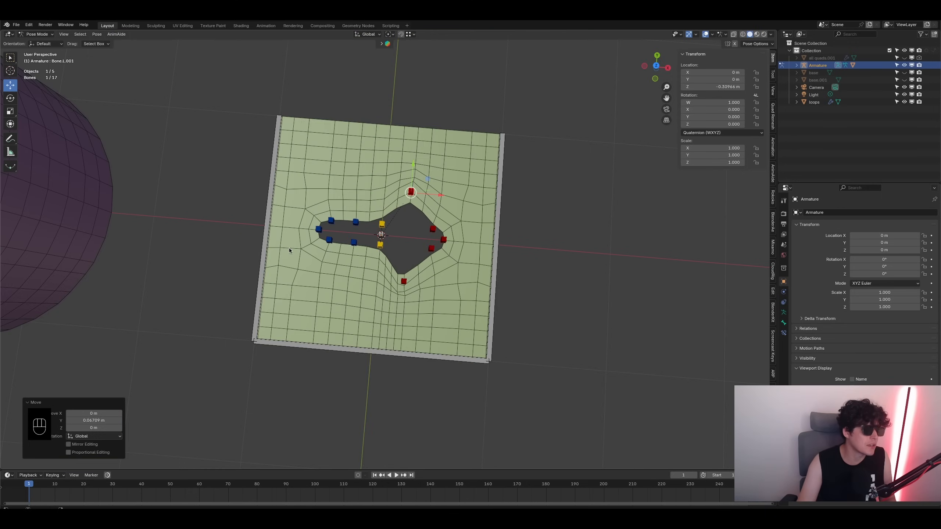
middle_click_drag(289, 249, 333, 202)
middle_click_drag(333, 202, 360, 307, "shift")
middle_click_drag(307, 231, 299, 226, "shift")
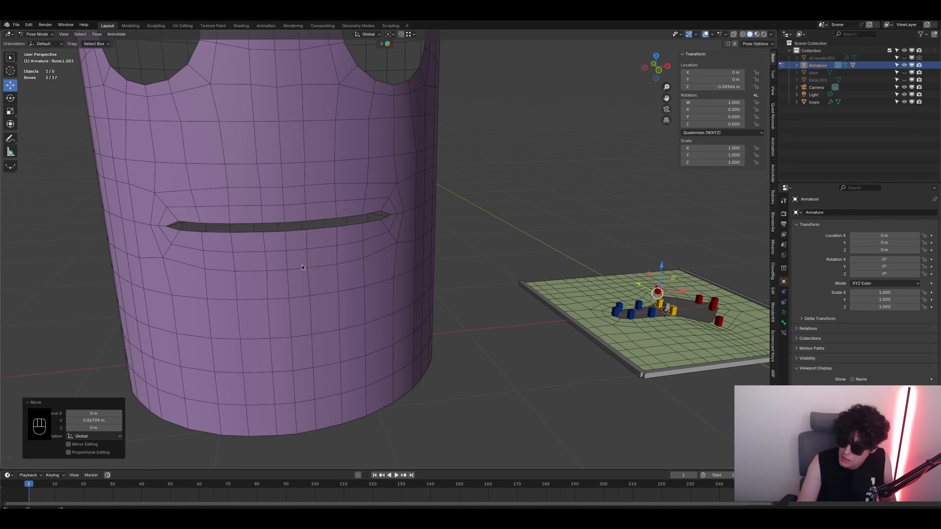
middle_click_drag(410, 136, 402, 302, "shift")
middle_click_drag(402, 302, 374, 299)
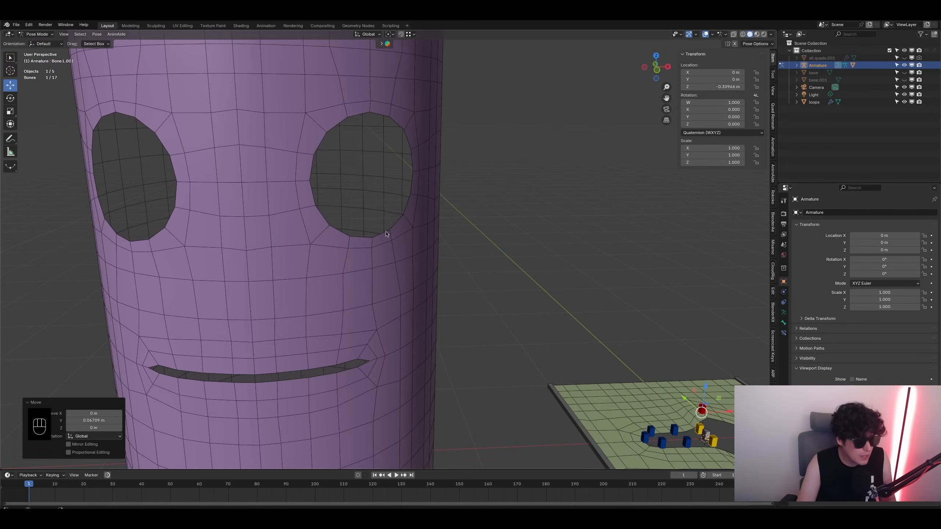
middle_click_drag(304, 227, 410, 158)
middle_click_drag(425, 124, 417, 257)
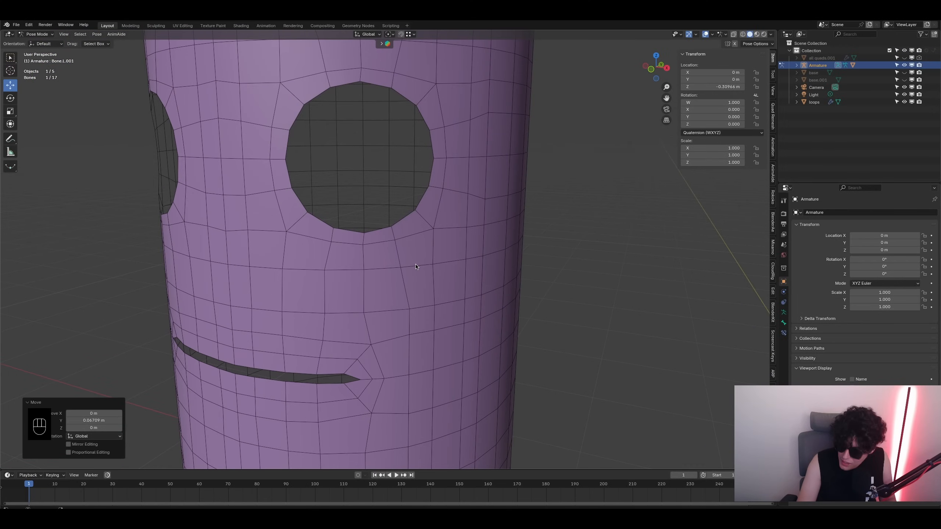
middle_click_drag(366, 353, 373, 361)
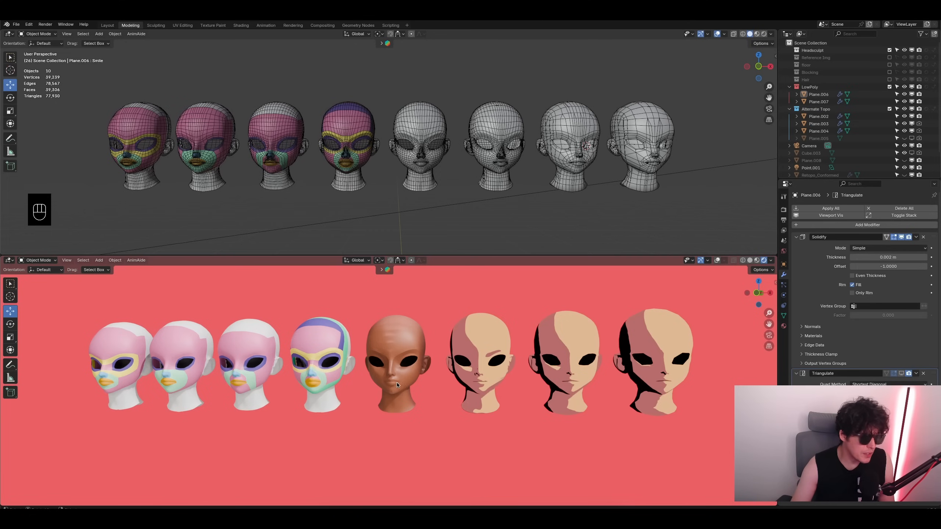
- Examine the row of wireframe heads, comparing the topology of the plain and colour-coded faces
scroll(397, 383, "up", 4)
scroll(422, 200, "up", 5)
middle_click_drag(454, 159, 471, 171)
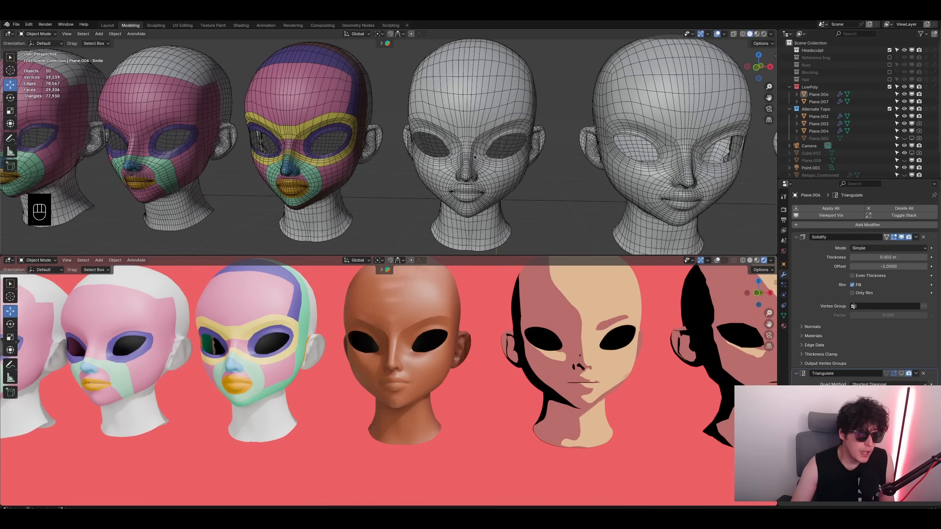
middle_click_drag(525, 124, 530, 162)
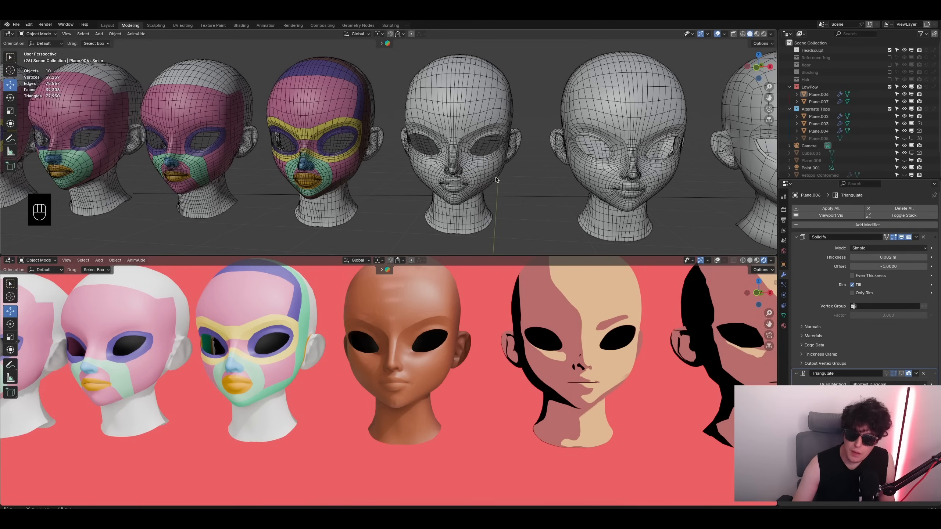
middle_click_drag(370, 163, 473, 163, "shift")
scroll(415, 168, "up", 2)
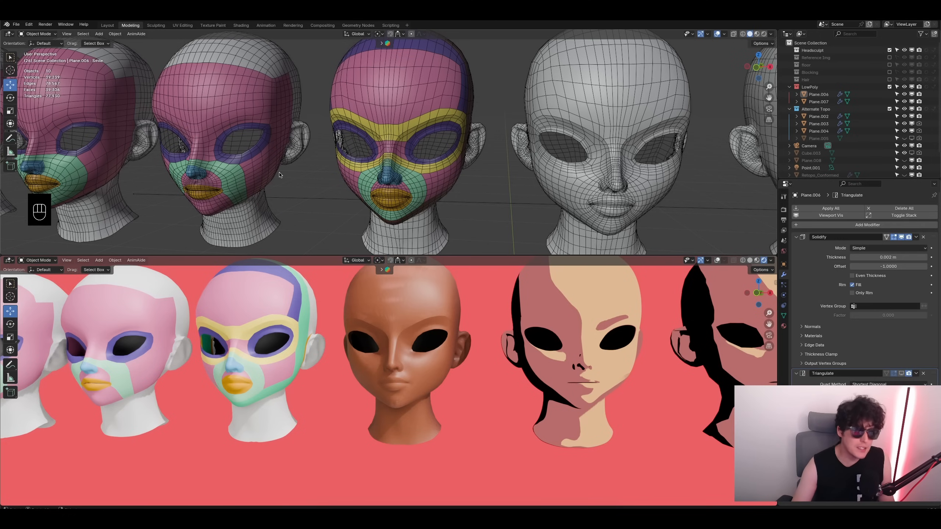
scroll(357, 166, "up", 6)
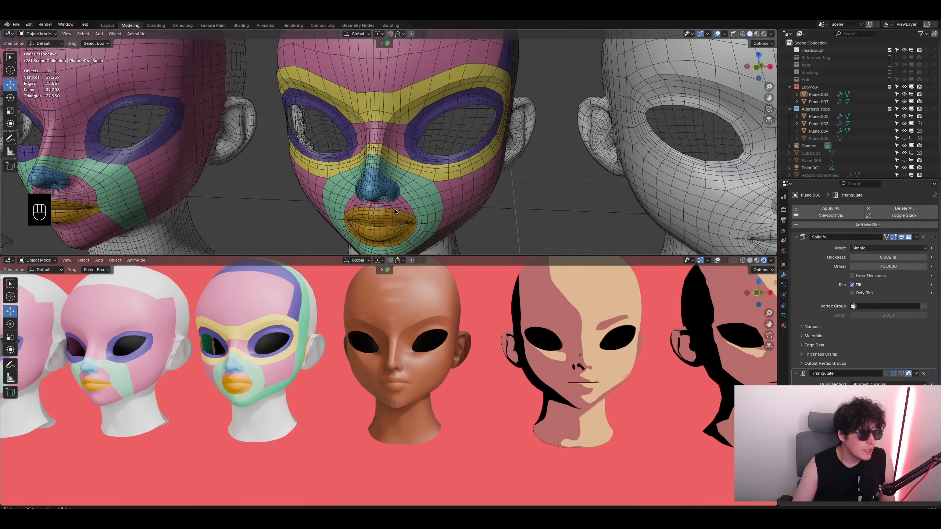
- Select the colour-coded head with the yellow mask around the eyes and enter Edit Mode on it
scroll(410, 181, "up", 2)
key("Tab")
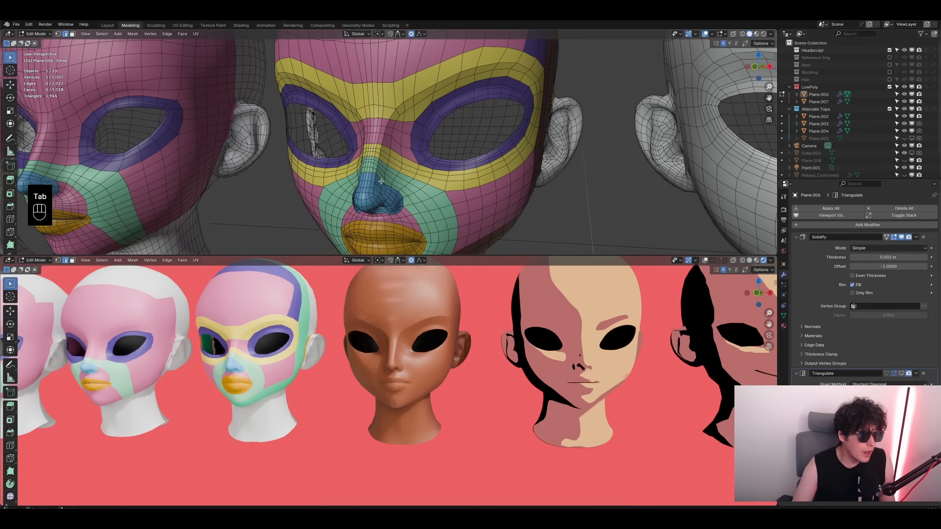
key("Tab")
left_click(387, 143)
key("Tab")
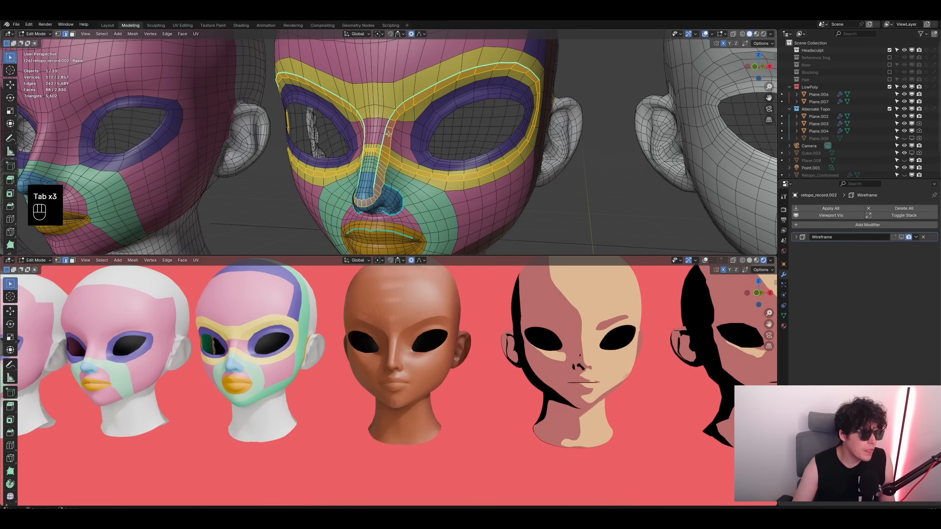
- Return the yellow-masked head to Object Mode and examine the green mouth area of the other colour-coded heads
middle_click_drag(369, 196, 366, 194)
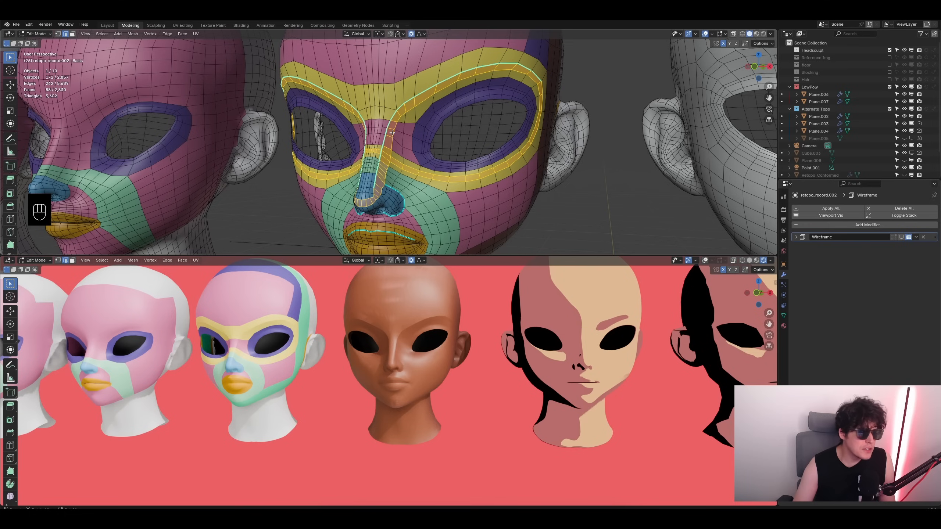
key("Tab")
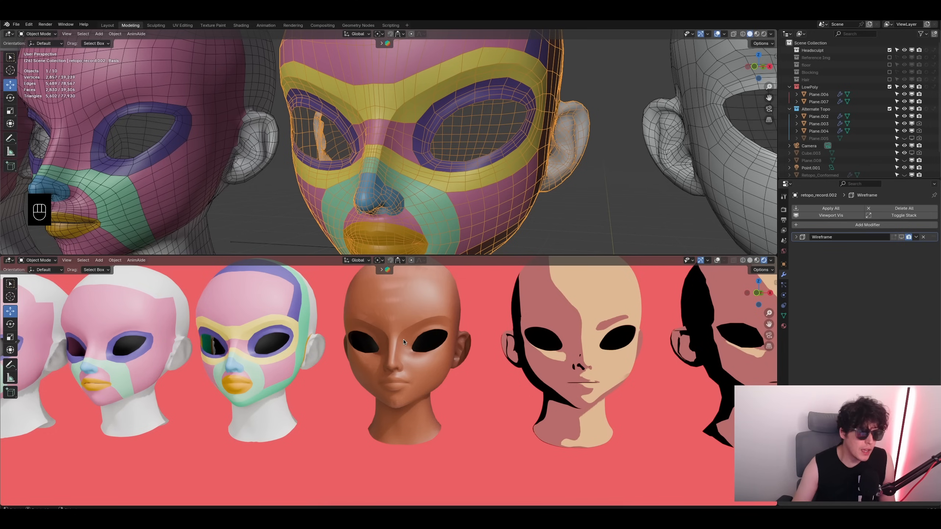
scroll(290, 174, "down", 2)
middle_click_drag(290, 174, 315, 170, "shift")
scroll(407, 159, "up", 5)
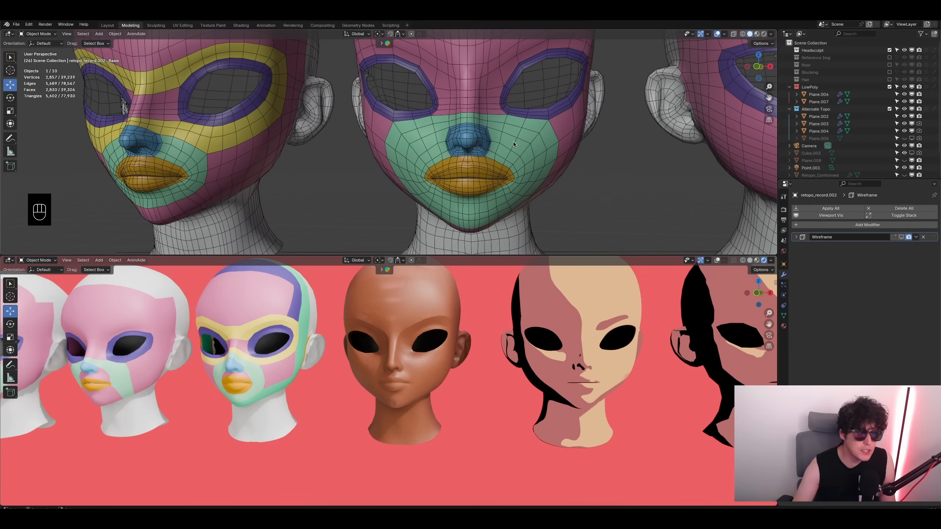
scroll(513, 145, "down", 2)
left_click(470, 183)
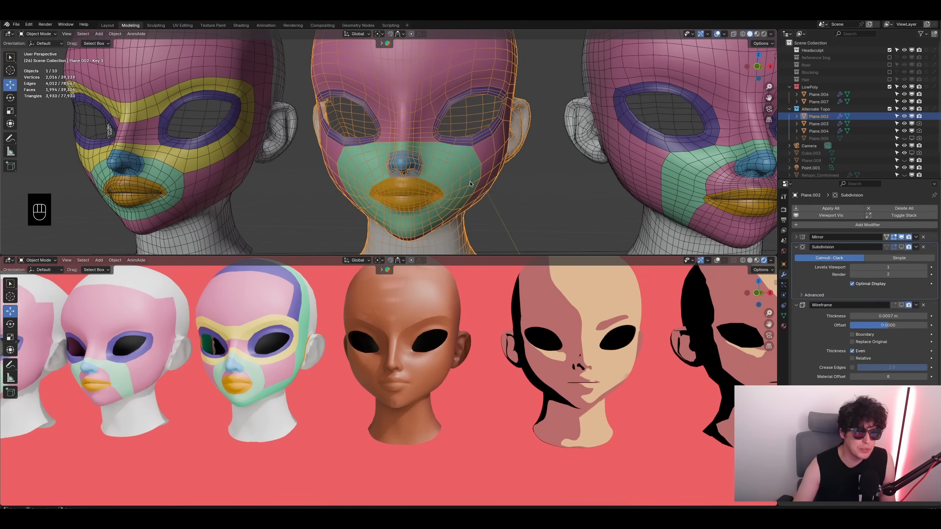
left_click(533, 199)
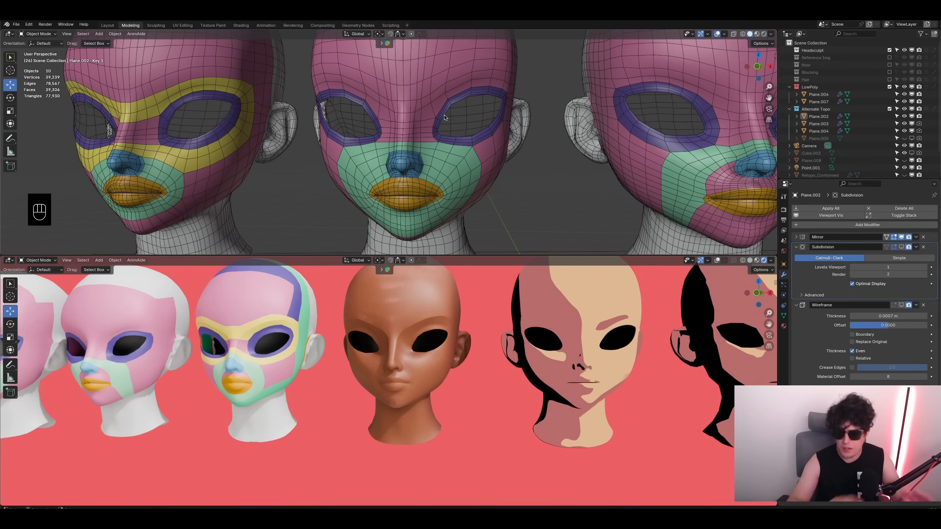
- Select the colour-coded head with the purple forehead band and set its Smile shape key to 1
scroll(444, 117, "down", 5)
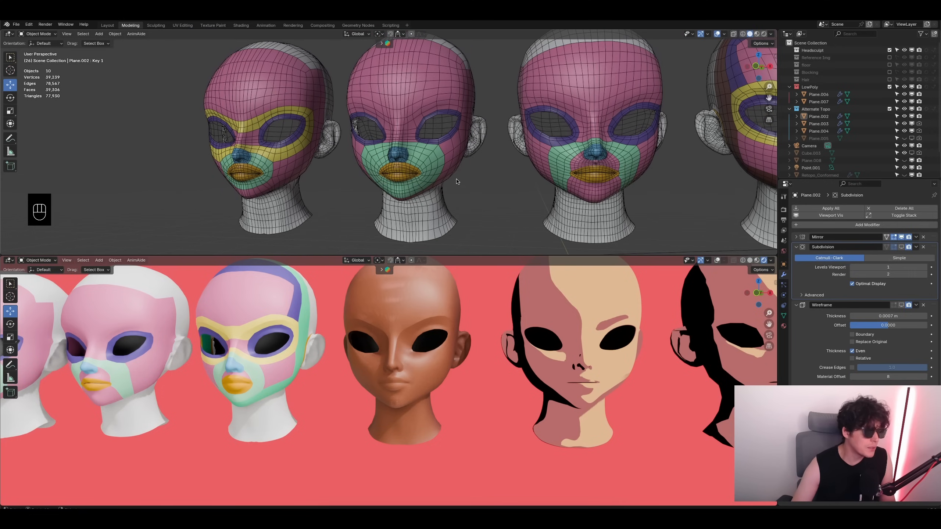
scroll(471, 191, "down", 1)
middle_click_drag(744, 181, 610, 170, "shift")
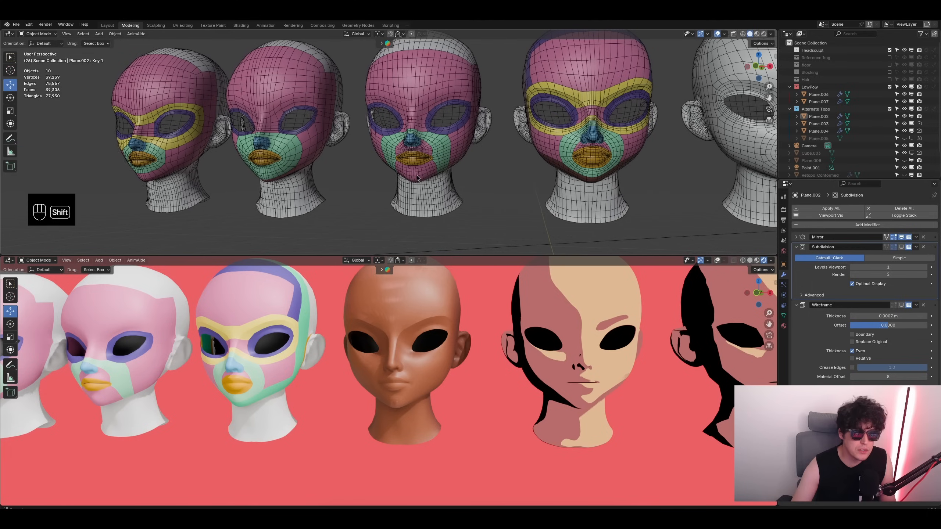
left_click(609, 171)
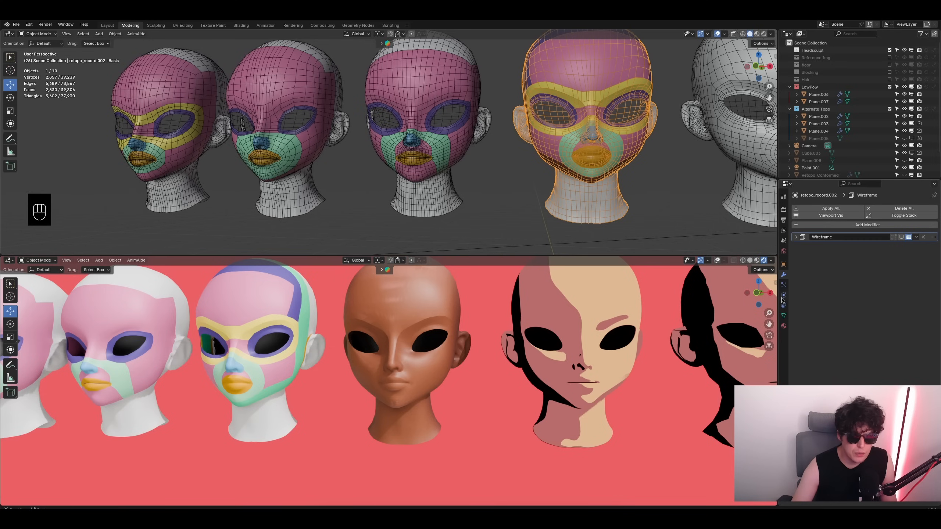
left_click(784, 315)
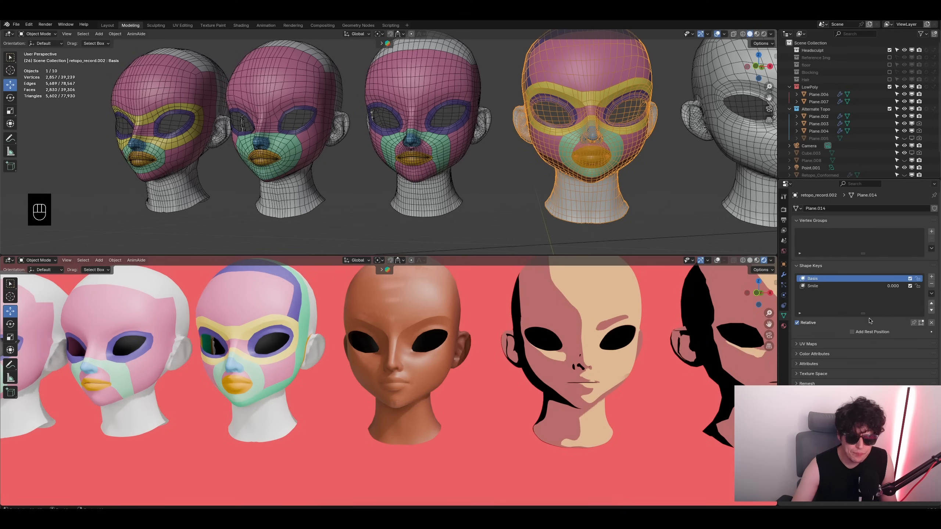
left_click(824, 287)
left_click_drag(852, 332, 926, 332)
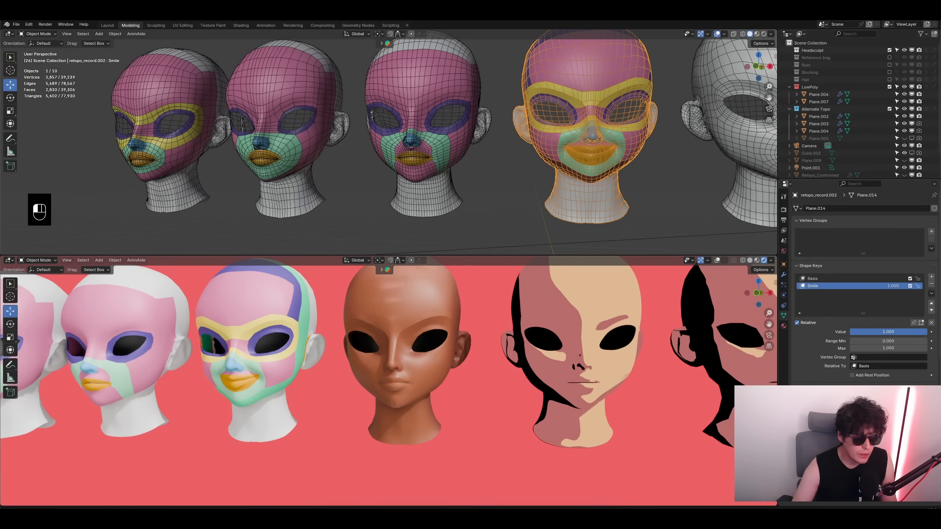
- Select the plain grey wireframe head beside the colour-coded ones and set its Smile shape key to 1
left_click(651, 173)
middle_click_drag(652, 173, 561, 163, "shift")
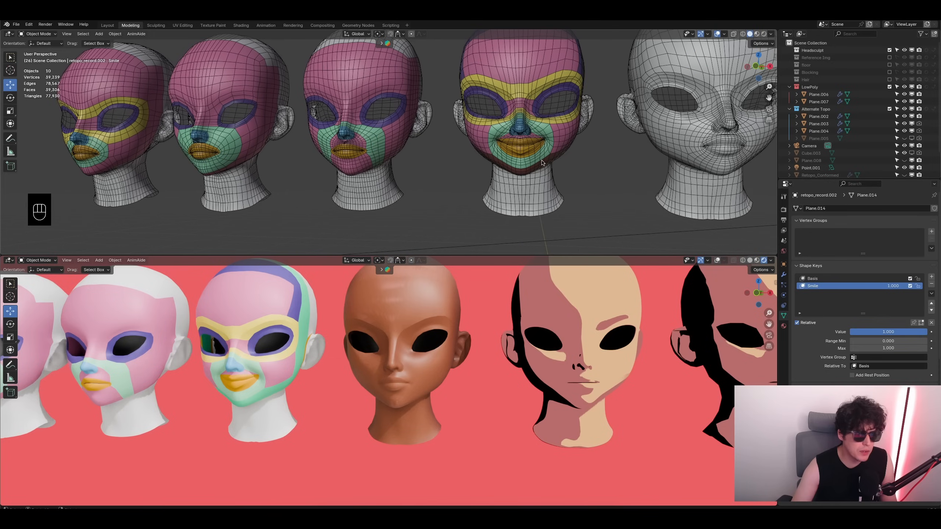
left_click(677, 157)
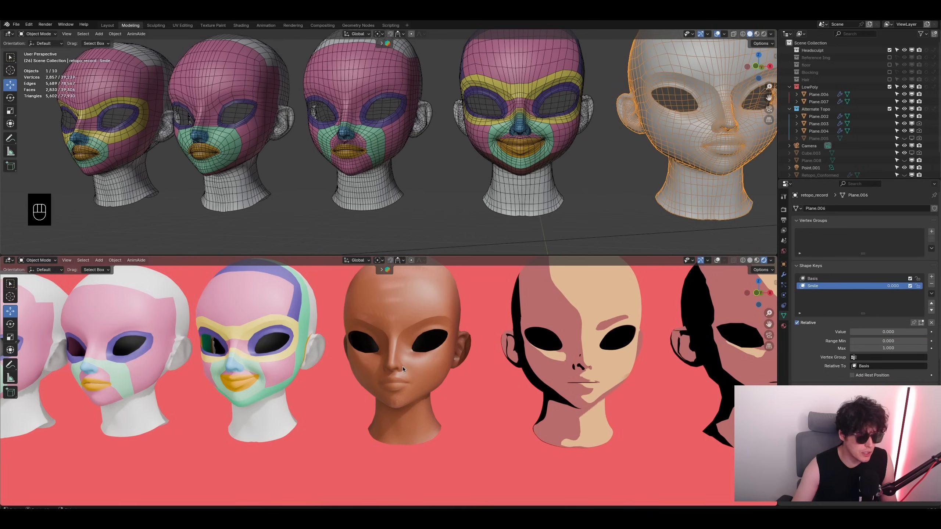
left_click_drag(867, 331, 926, 331)
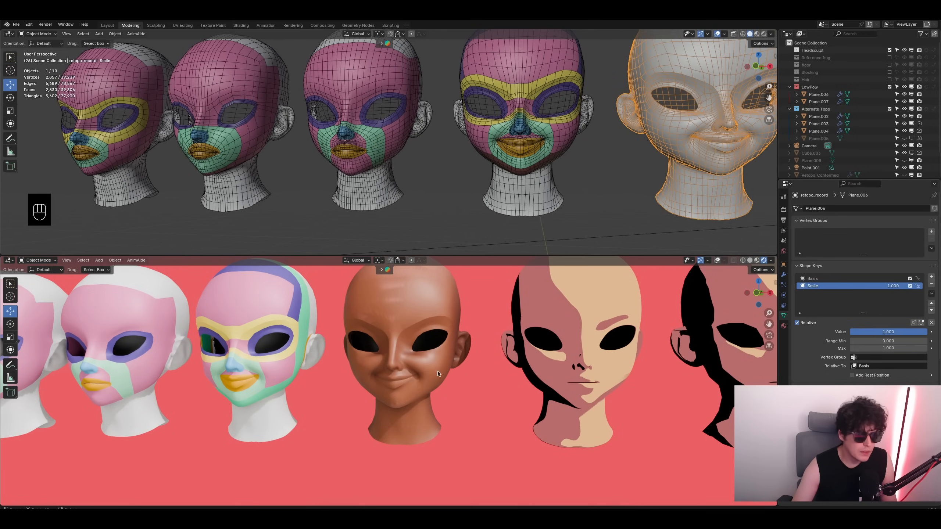
- Select the colour-coded head Plane.002, with green covering the whole chin, and set its Key 1 shape key to 1
middle_click_drag(241, 229, 396, 176, "shift")
left_click(376, 164)
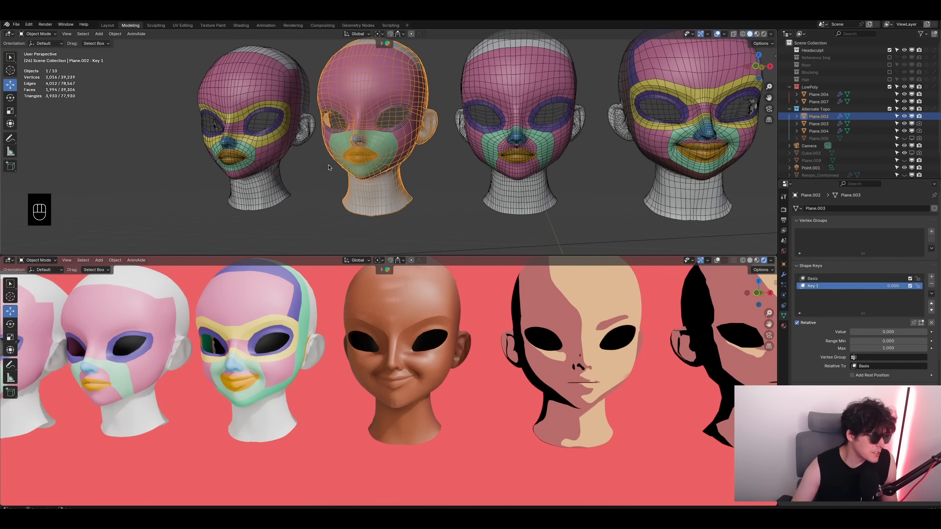
middle_click_drag(178, 373, 508, 390, "shift")
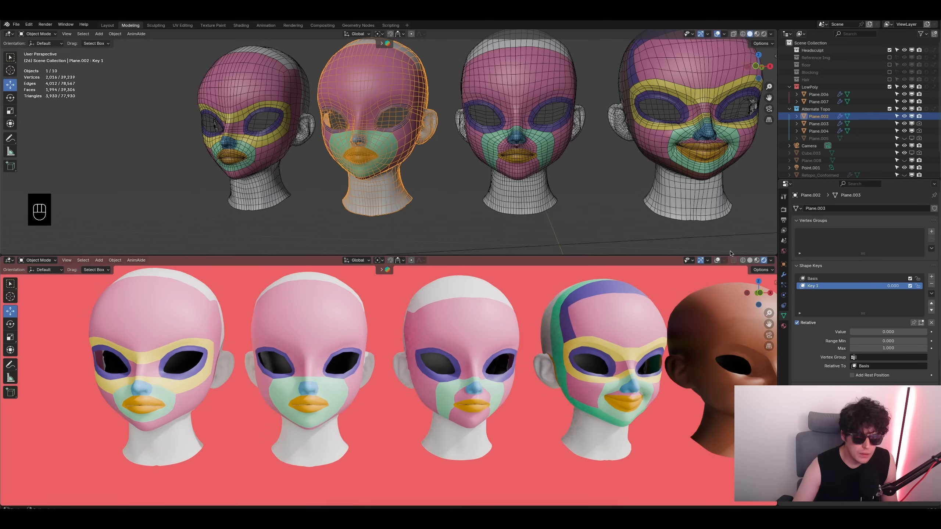
left_click_drag(857, 331, 927, 332)
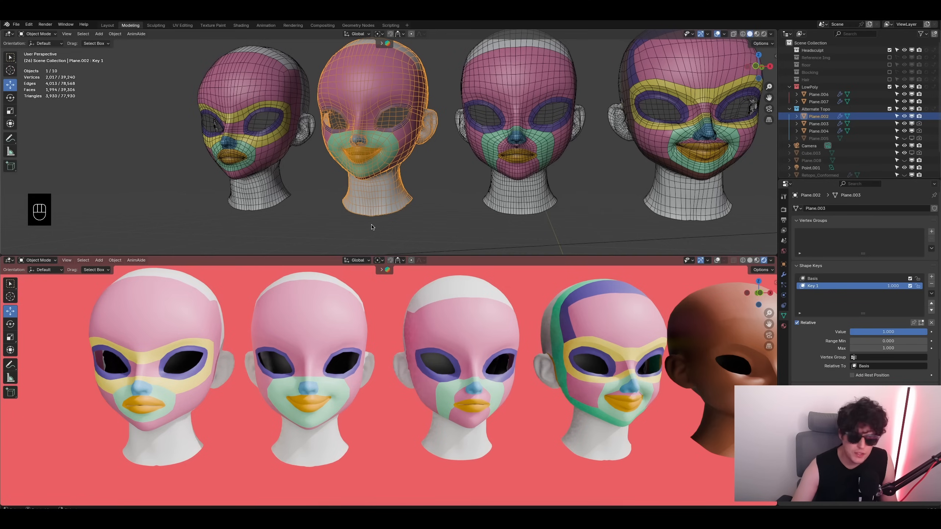
- Compare the grey wireframe heads of differing density with their toon-shaded renders, selecting each unposed head in turn
scroll(384, 227, "down", 1)
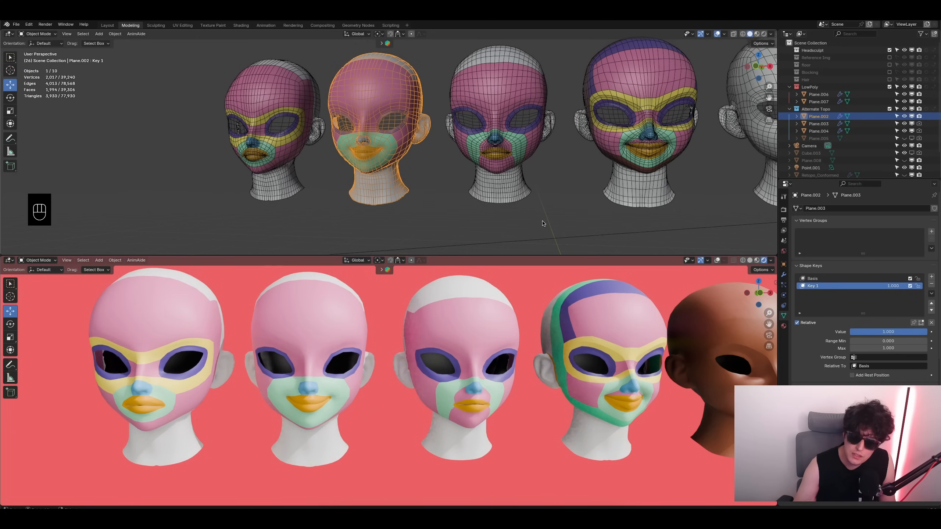
scroll(537, 220, "down", 3)
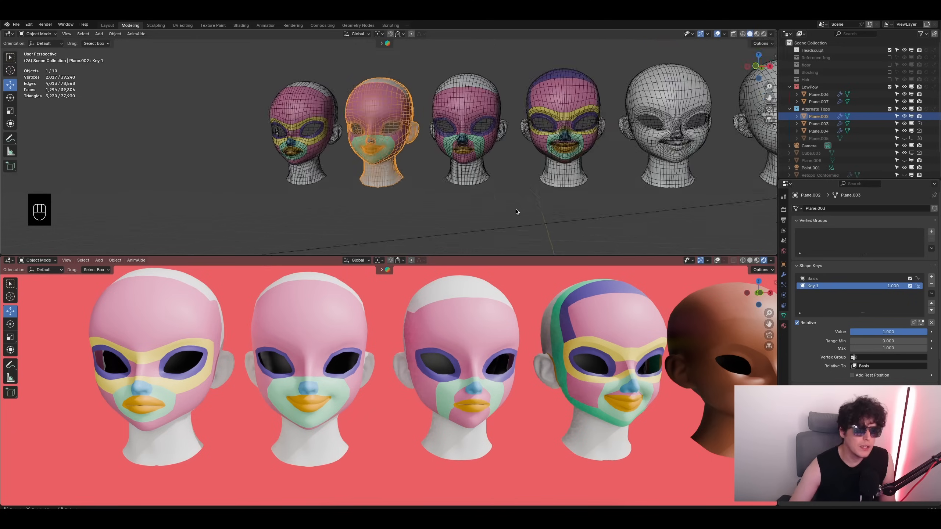
middle_click_drag(576, 177, 370, 192, "shift")
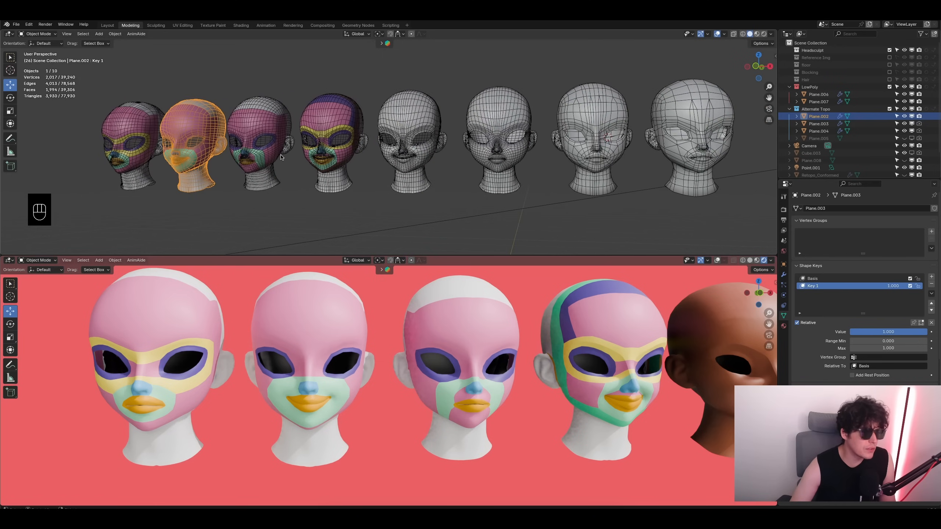
middle_click_drag(572, 172, 417, 180, "shift")
scroll(418, 179, "up", 3)
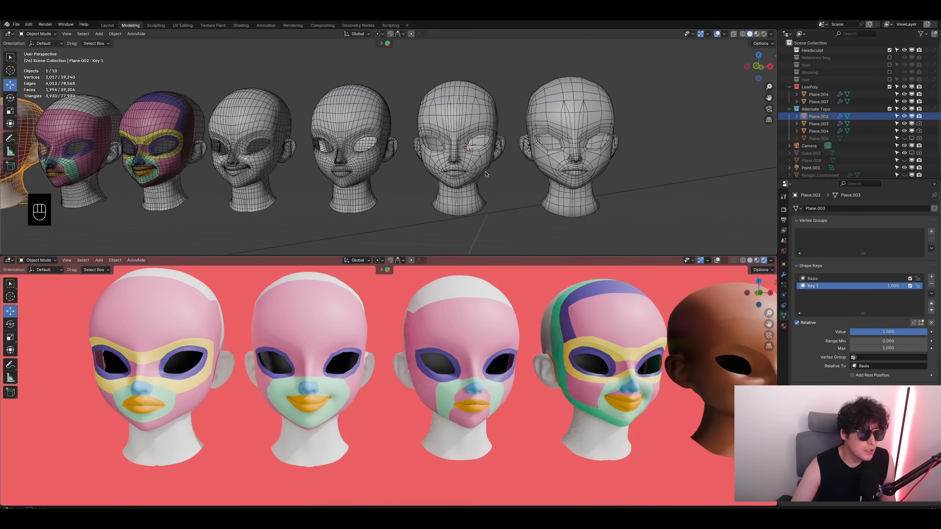
left_click(462, 200)
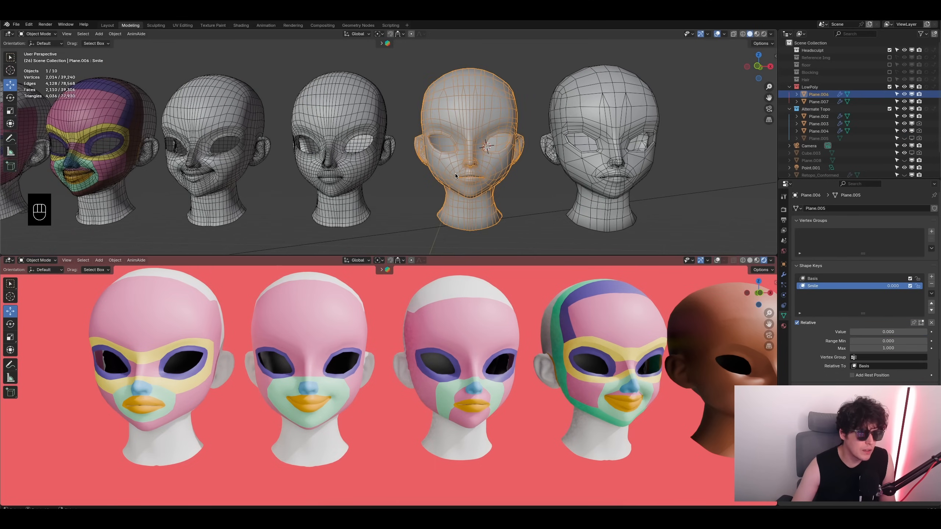
left_click(327, 127)
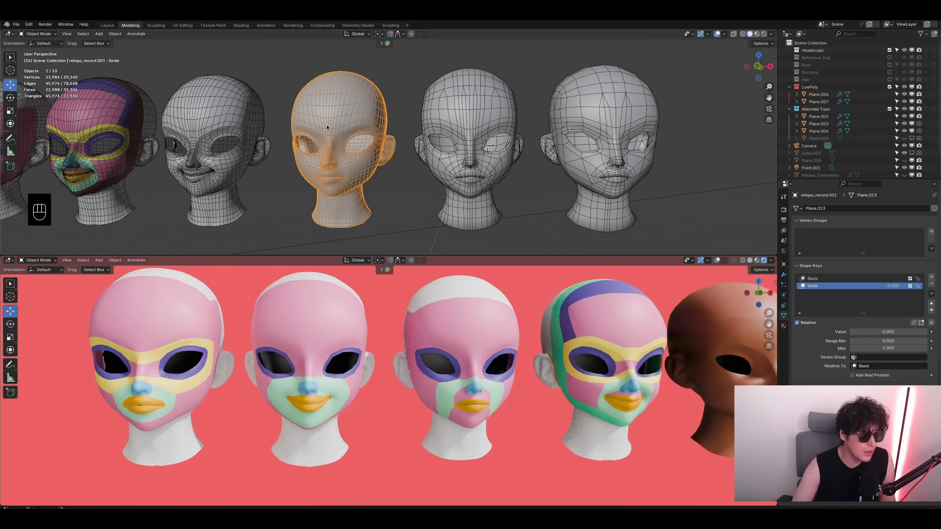
scroll(388, 352, "down", 4)
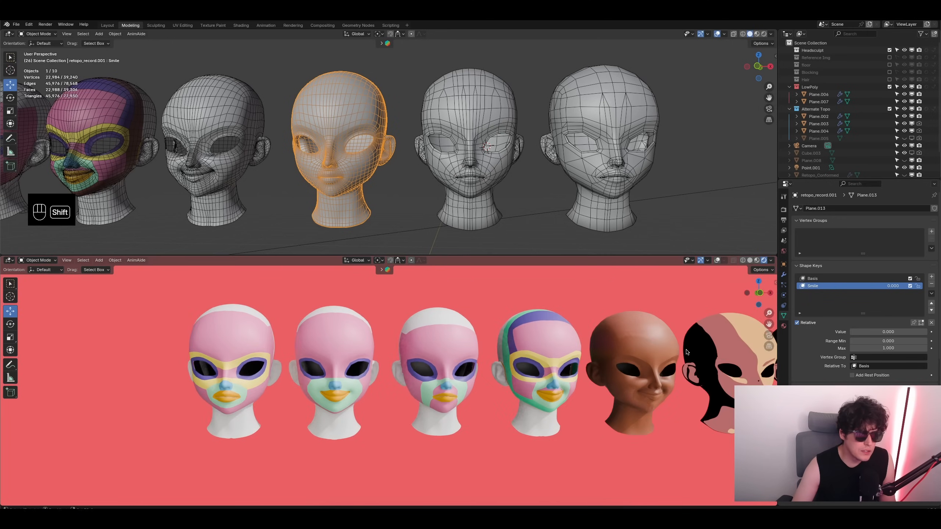
middle_click_drag(696, 339, 436, 338, "shift")
scroll(435, 339, "down", 3)
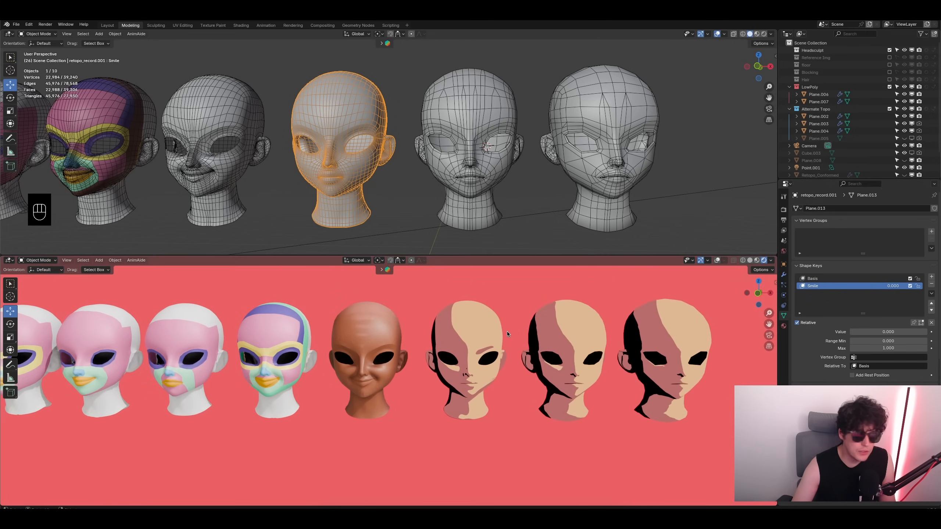
left_click(432, 170)
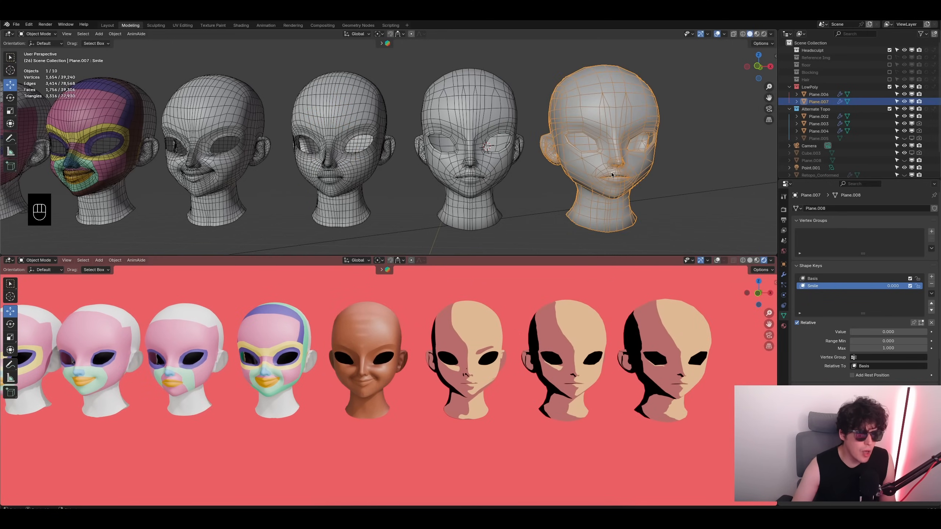
left_click(613, 176)
left_click(487, 187)
left_click(560, 192)
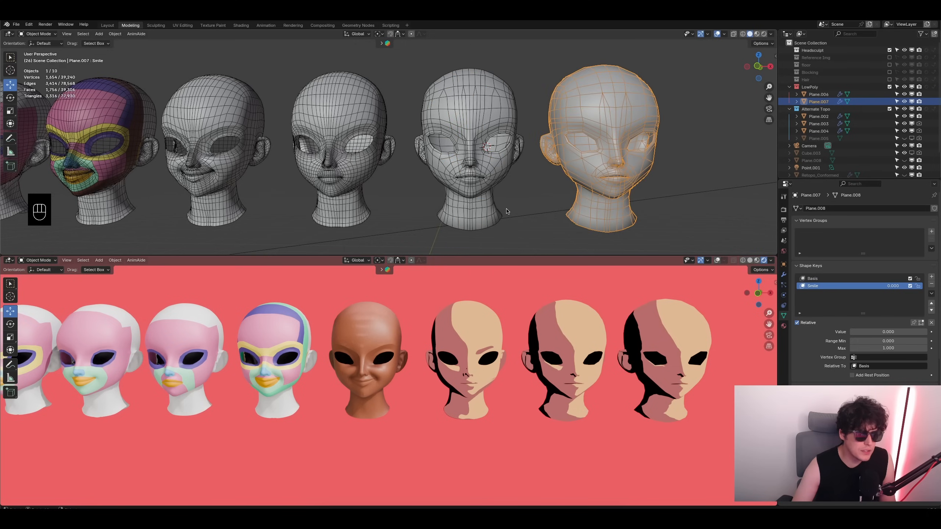
left_click(476, 181)
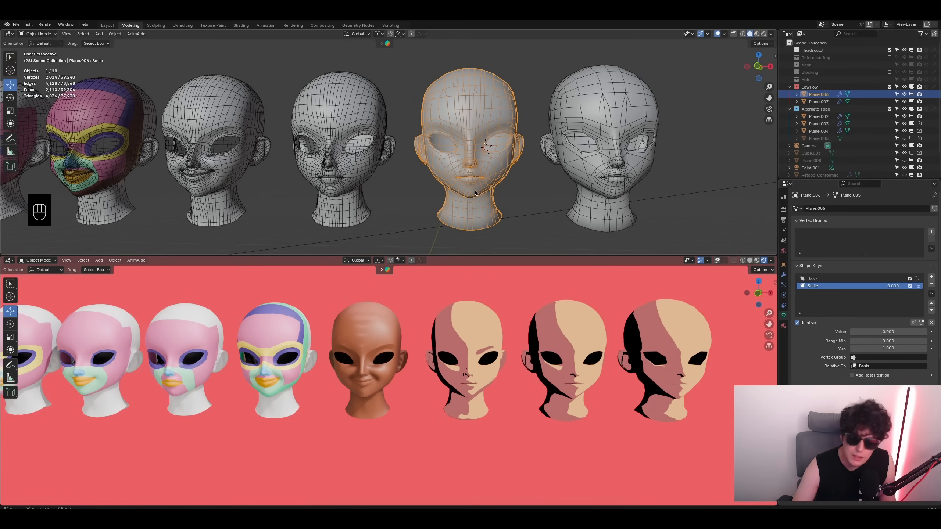
- Select the dense grey head retopo_record.001 and set its Smile shape key to 1
middle_click_drag(364, 168, 413, 171, "shift")
left_click(417, 178)
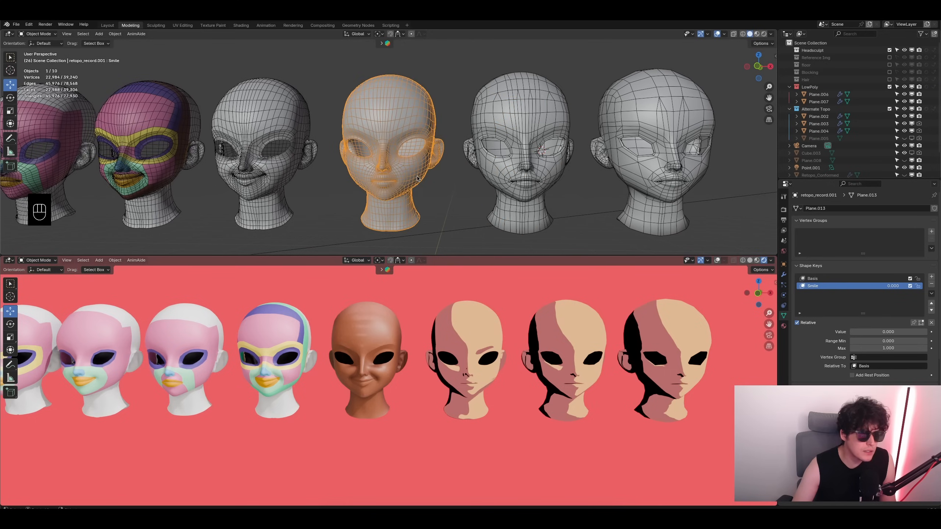
left_click(863, 333)
type("1")
key("Return")
- Set the Smile shape key to 1 on the two low-poly heads, Plane.006 and Plane.007
left_click(554, 195)
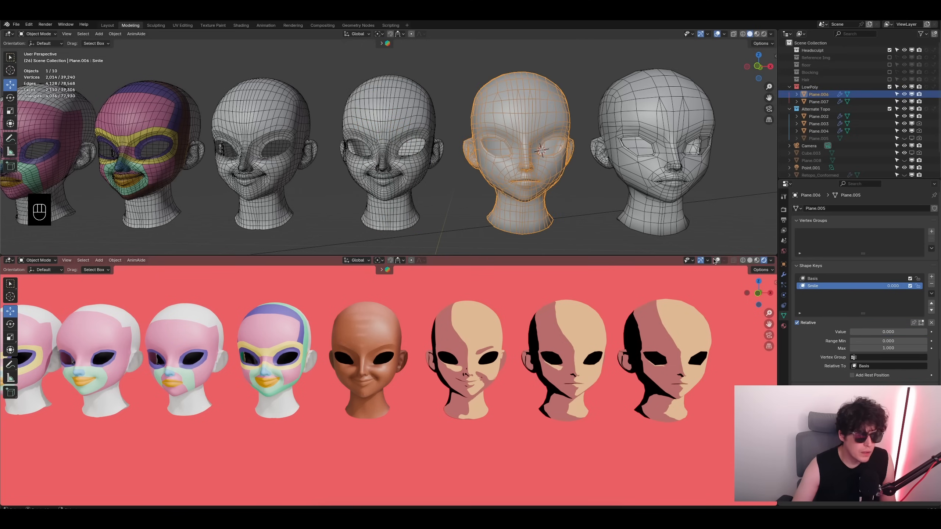
left_click(676, 188)
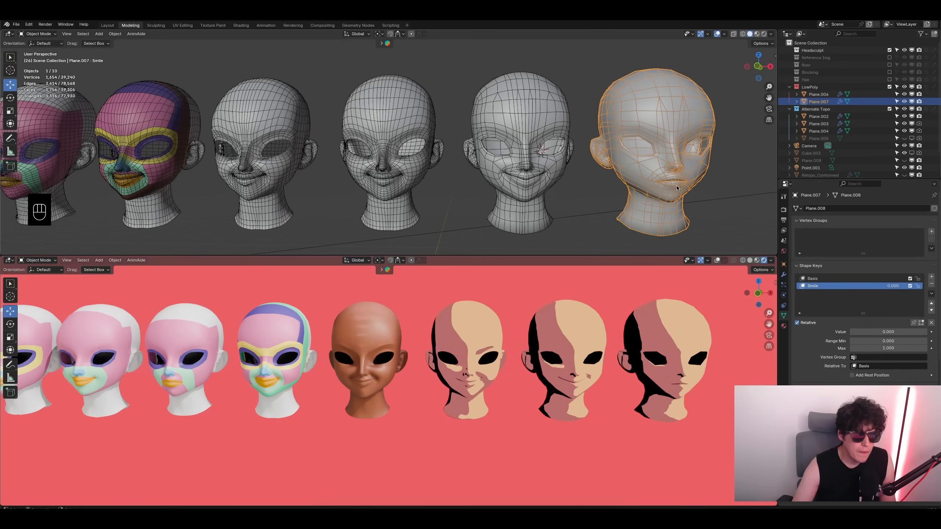
left_click(863, 332)
type("1")
key("Return")
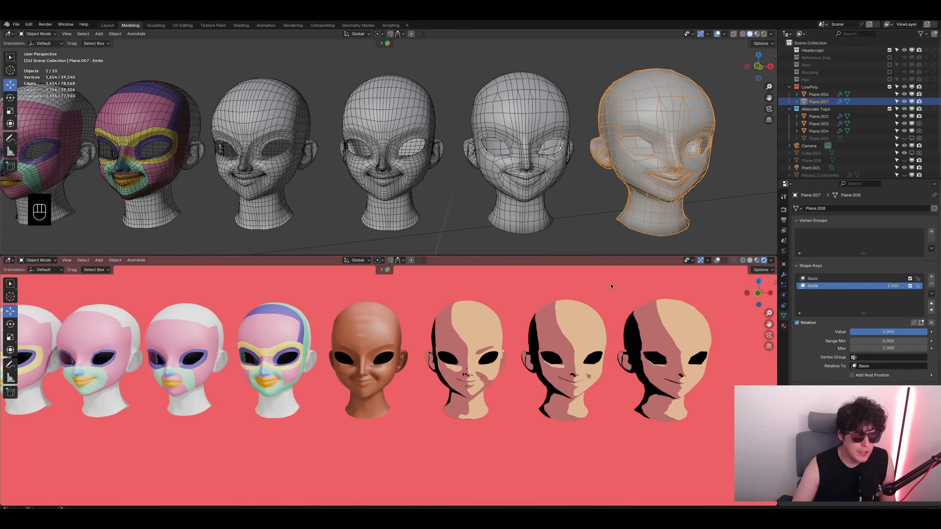
- Compare the smile deformation and mesh flow of the grey wireframe heads with the shadow shapes on their toon-shaded renders
middle_click_drag(607, 217, 578, 209)
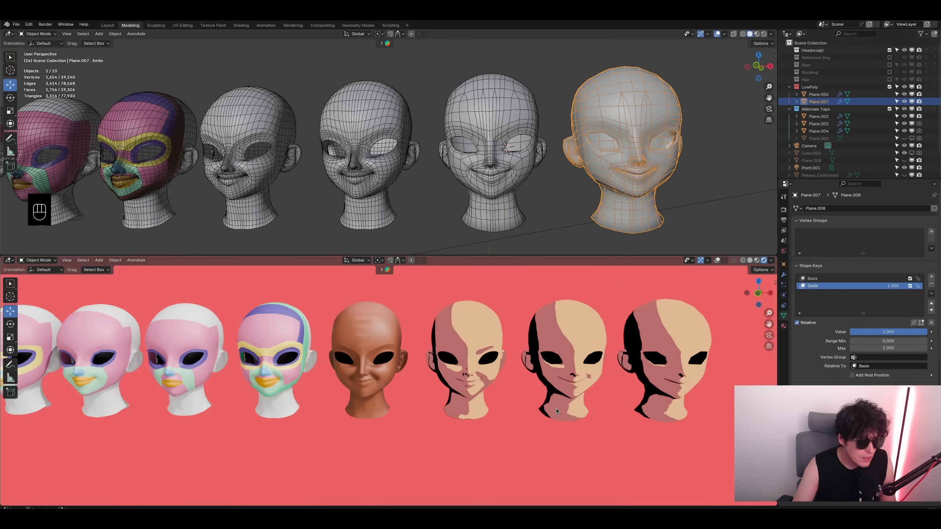
scroll(490, 387, "up", 3)
middle_click_drag(490, 387, 409, 391, "shift")
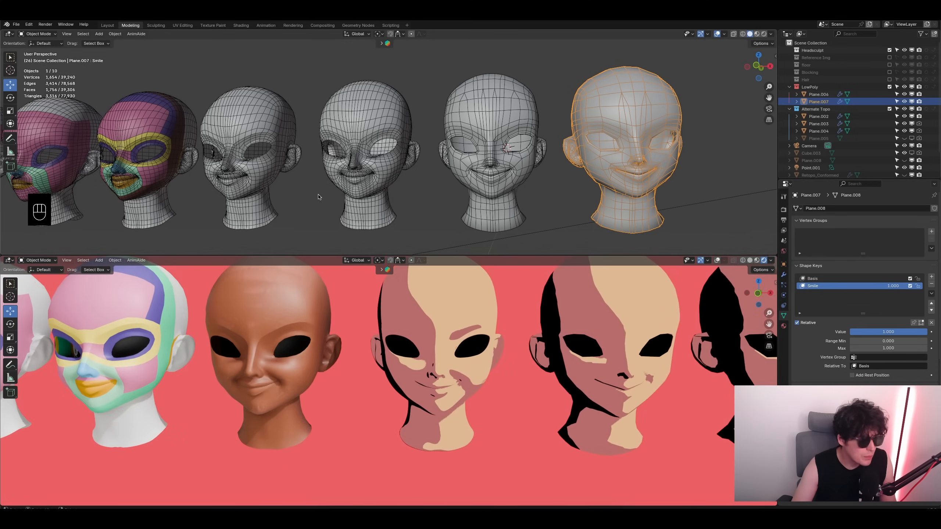
scroll(249, 189, "up", 3)
middle_click_drag(249, 189, 342, 174, "shift")
scroll(295, 174, "up", 3)
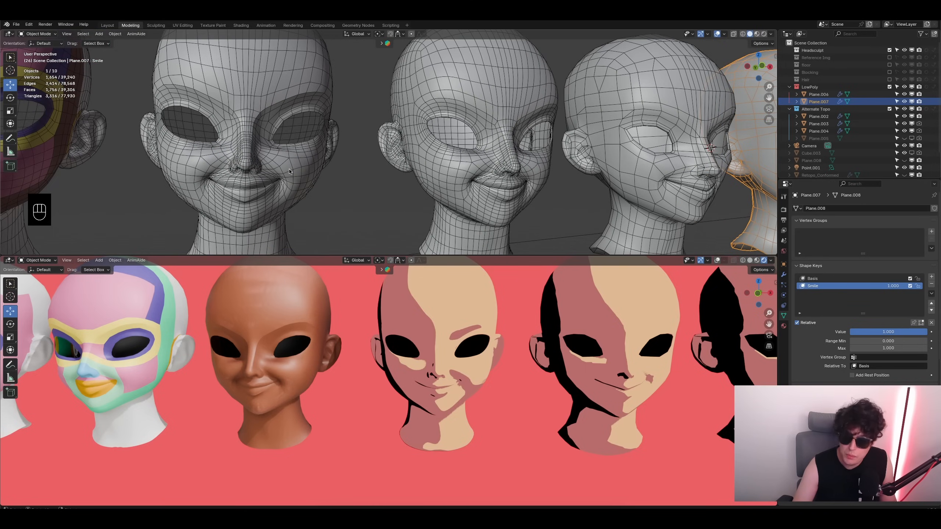
scroll(447, 360, "up", 3)
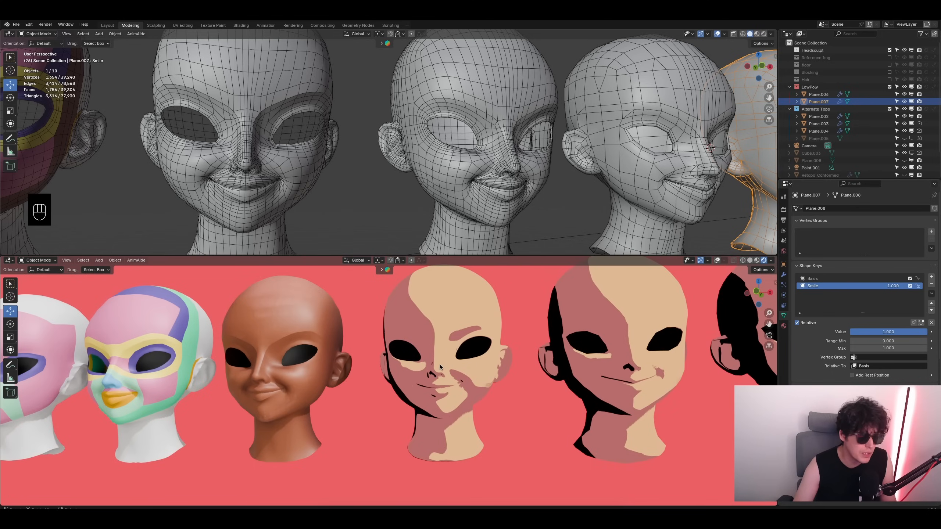
- Compare the smile topology of the two low-poly heads, Plane.006 and Plane.007, with the shadow shapes on their toon-shaded renders
middle_click_drag(474, 394, 539, 400, "shift")
middle_click_drag(525, 203, 478, 195)
left_click(477, 194)
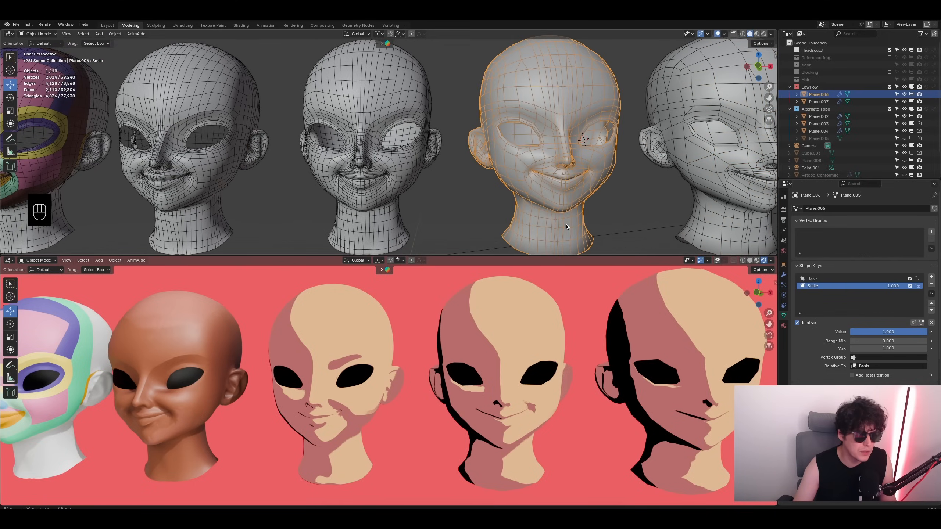
middle_click_drag(565, 226, 512, 384)
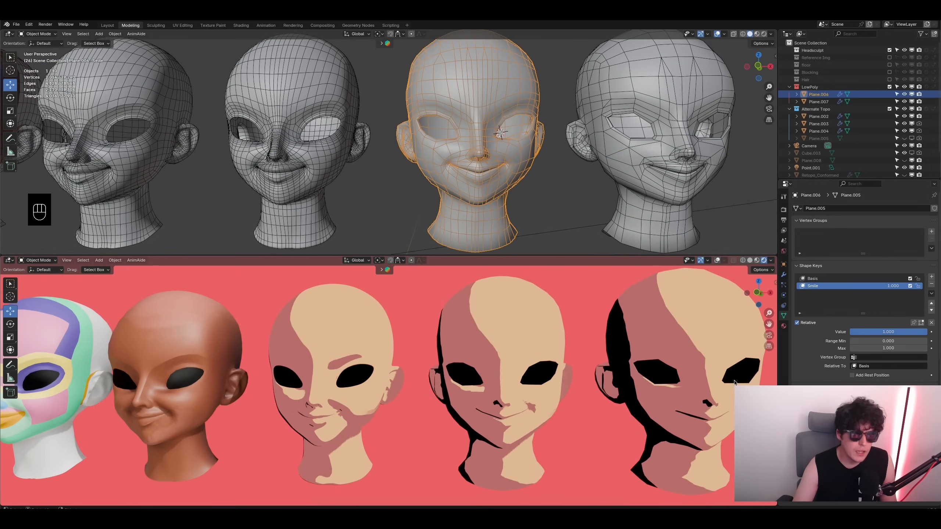
middle_click_drag(626, 382, 634, 383)
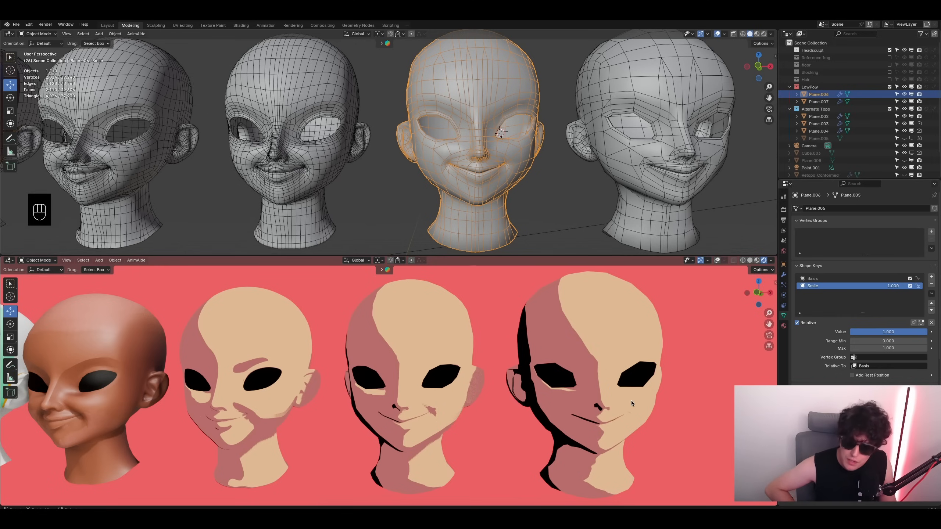
left_click(647, 191)
middle_click_drag(648, 191, 566, 187, "shift")
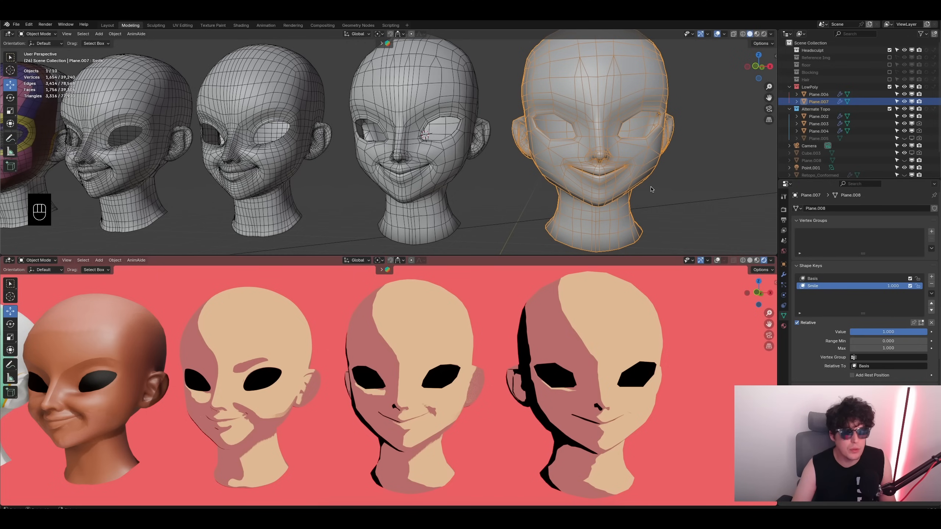
left_click(687, 160)
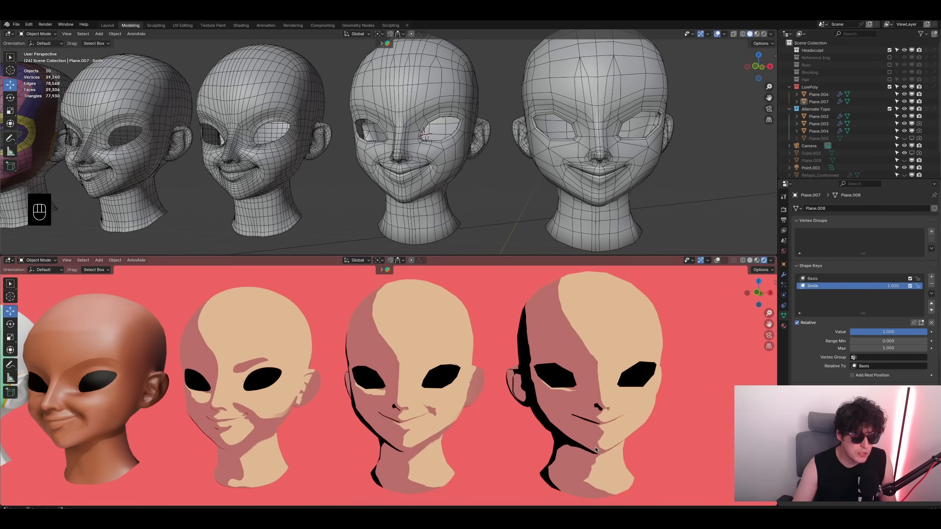
middle_click_drag(207, 381, 364, 394, "shift")
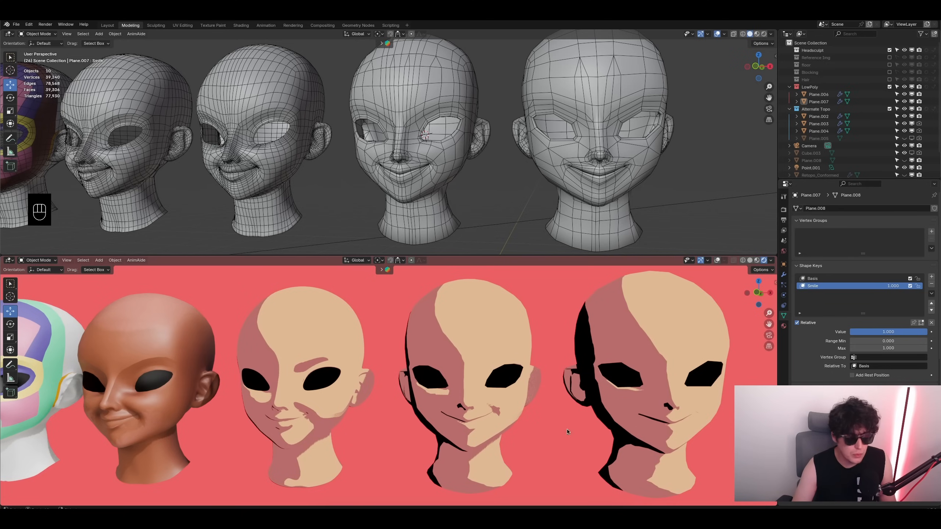
middle_click_drag(472, 391, 474, 389)
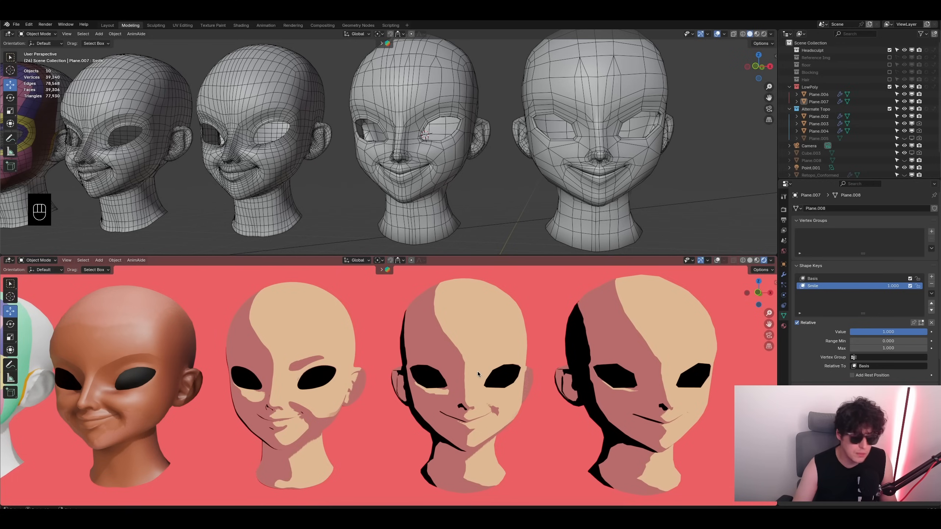
- Add a Subdivision Surface modifier to the low-poly head Plane.006
middle_click_drag(439, 221, 436, 192)
left_click(436, 190)
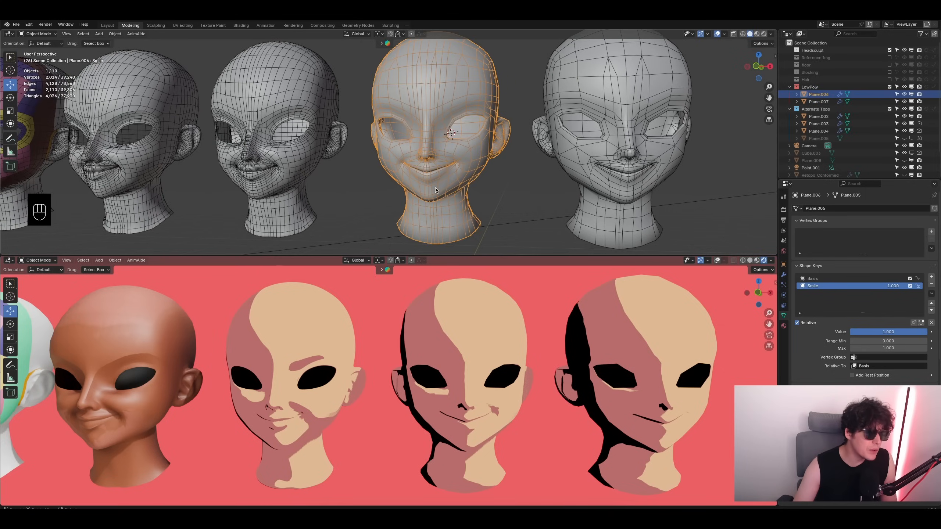
left_click(784, 274)
left_click(796, 237)
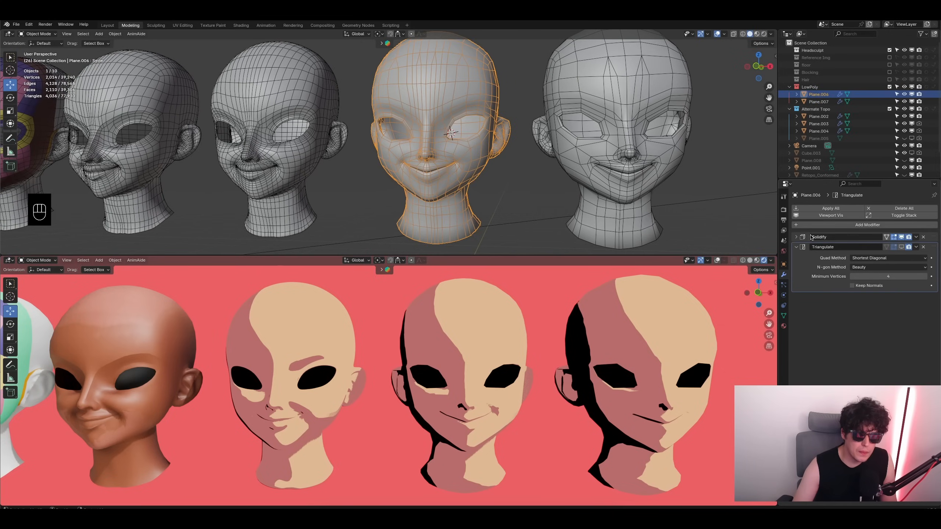
left_click(817, 225)
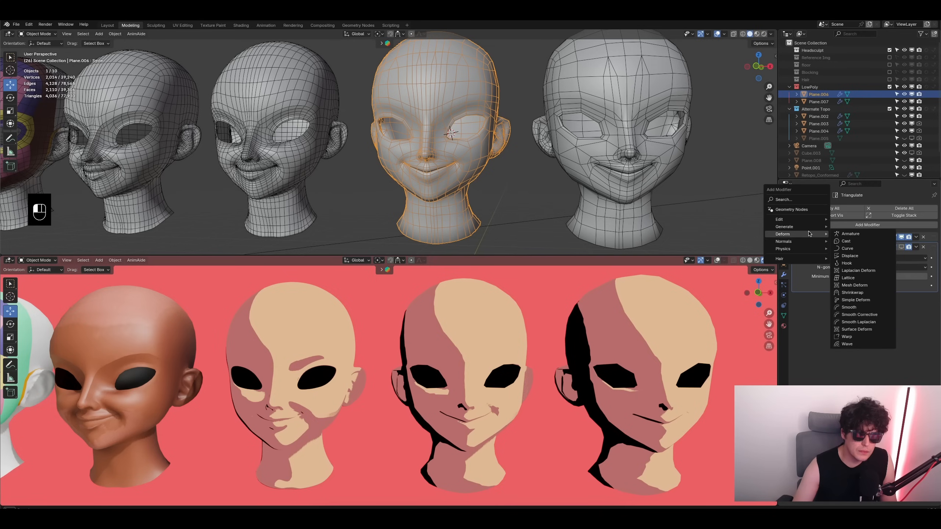
mouse_move(808, 226)
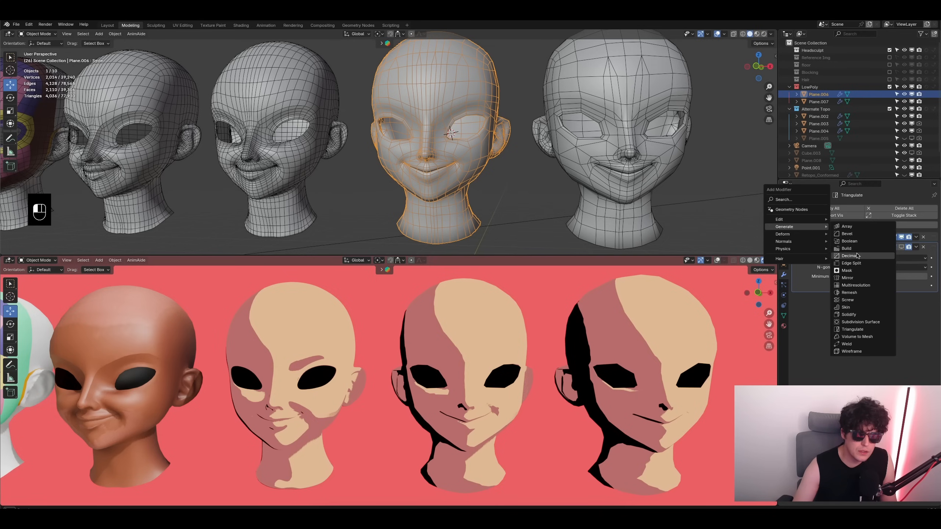
left_click(859, 321)
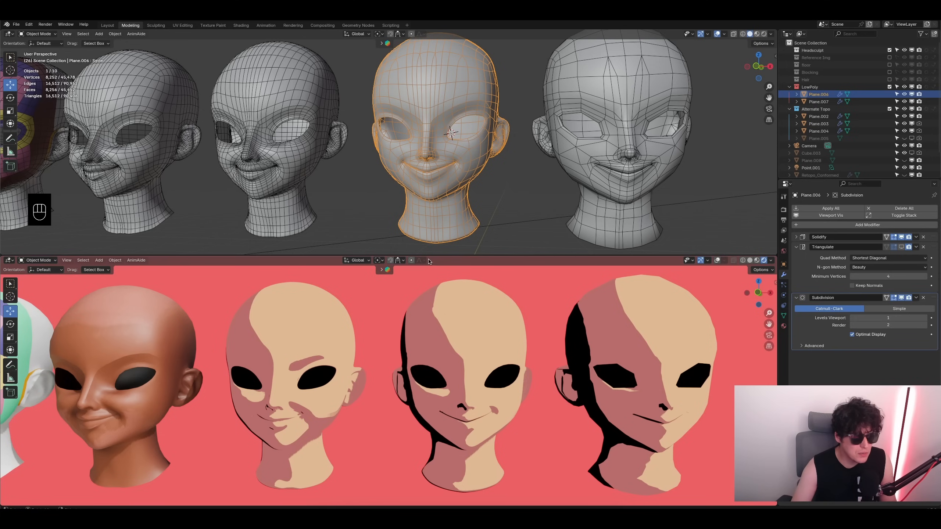
- Review the subdivided low-poly head alongside the other grey heads and the full row of topology examples
middle_click_drag(428, 262, 447, 218)
middle_click_drag(288, 168, 398, 167)
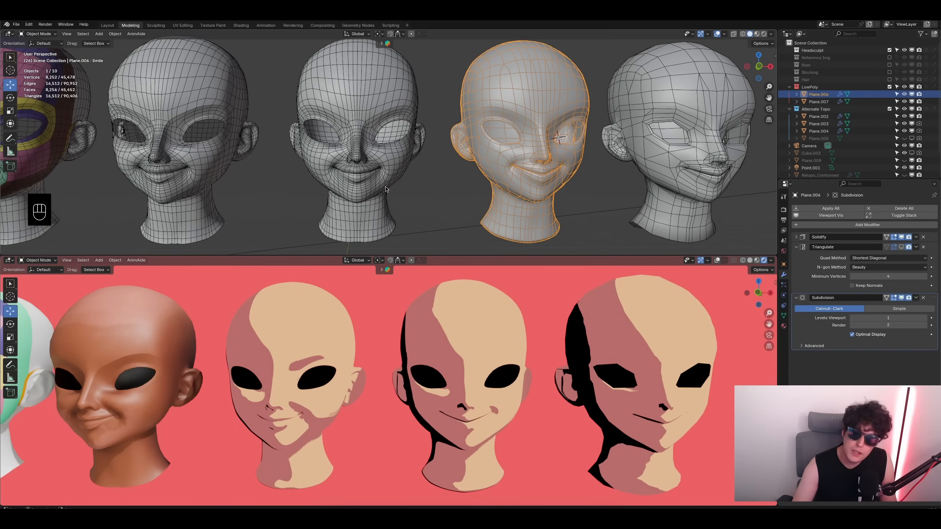
scroll(374, 175, "down", 4)
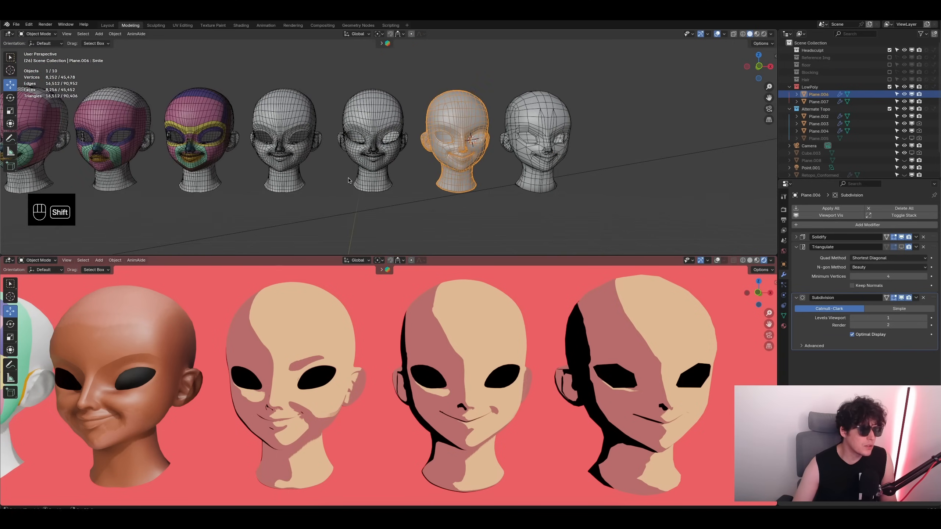
middle_click_drag(347, 177, 443, 204, "shift")
scroll(491, 192, "down", 2)
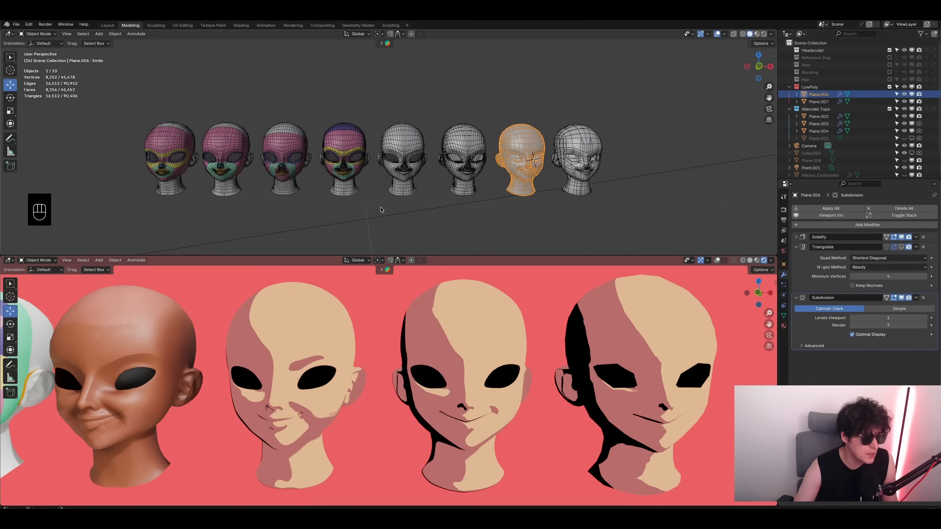
- Compare the mouth and cheek edge loops of the colour-coded heads, selecting Plane.002 and Plane.004 along the way
scroll(230, 193, "up", 2)
middle_click_drag(248, 189, 488, 178, "shift")
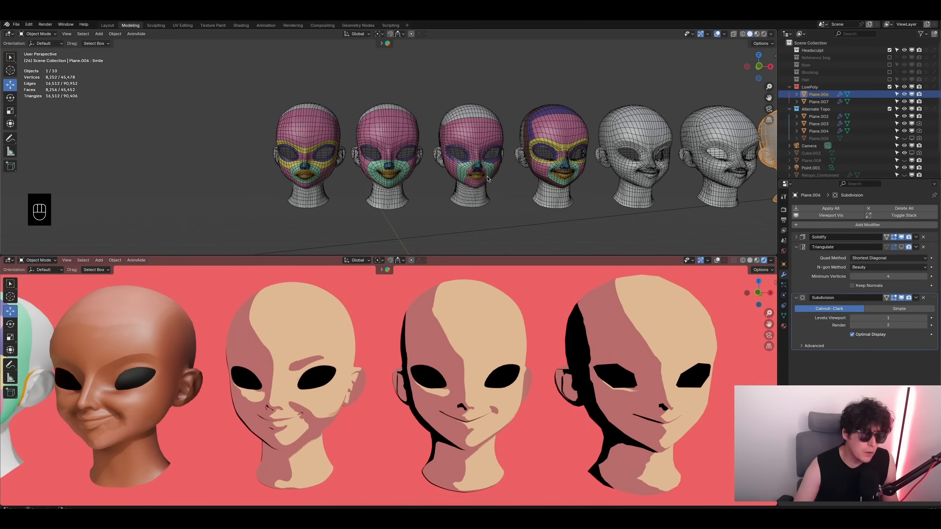
scroll(378, 171, "up", 5)
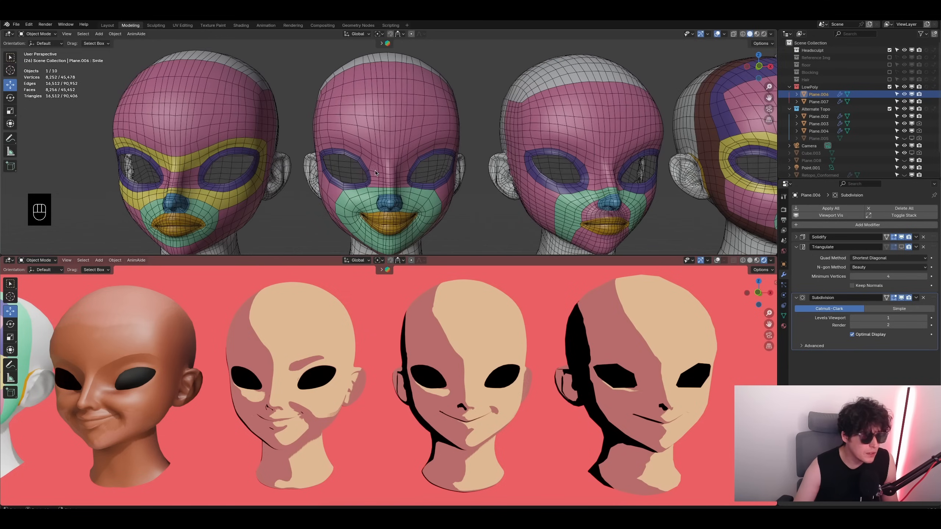
left_click(378, 202)
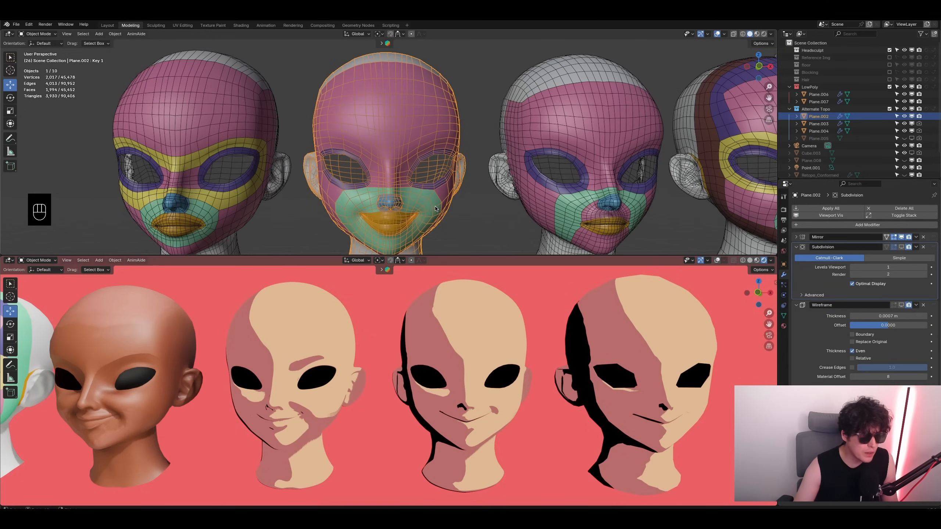
middle_click_drag(435, 206, 431, 176)
left_click(471, 205)
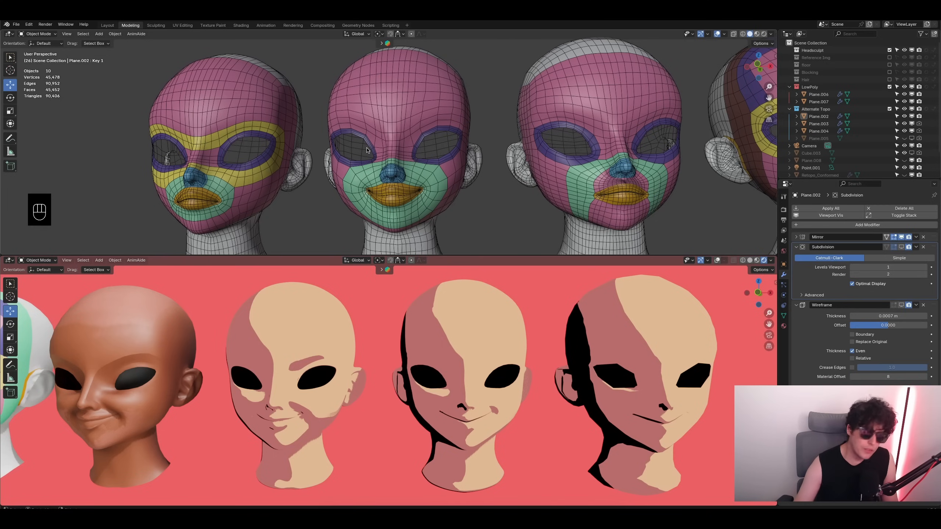
middle_click_drag(515, 193, 480, 181)
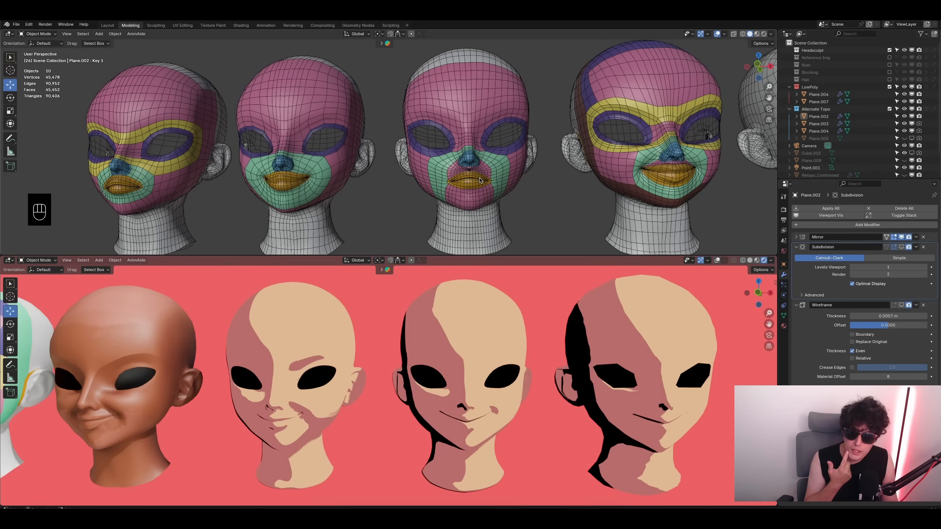
left_click(492, 177)
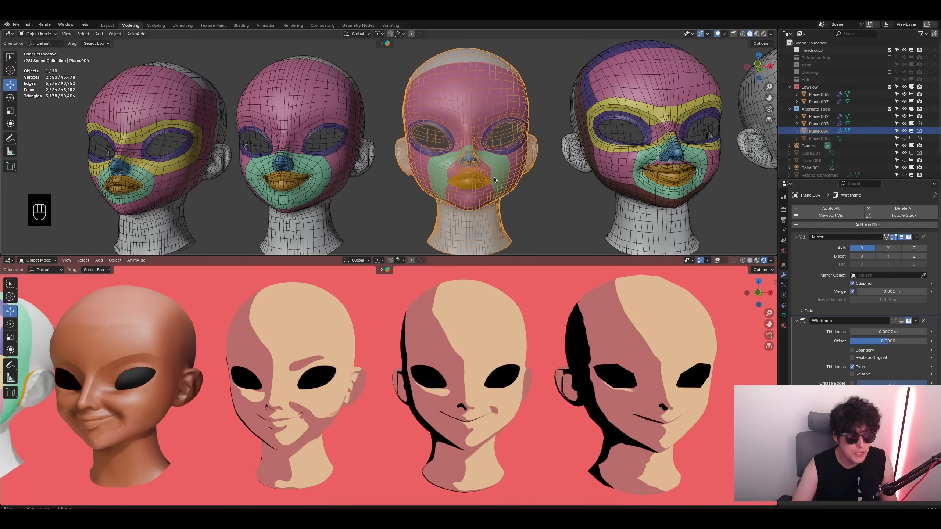
left_click(527, 185)
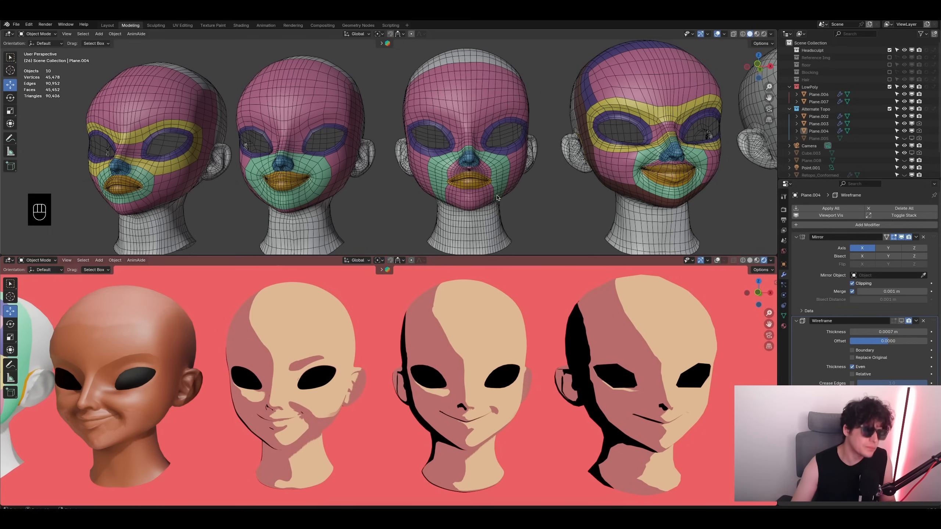
middle_click_drag(557, 196, 468, 187, "shift")
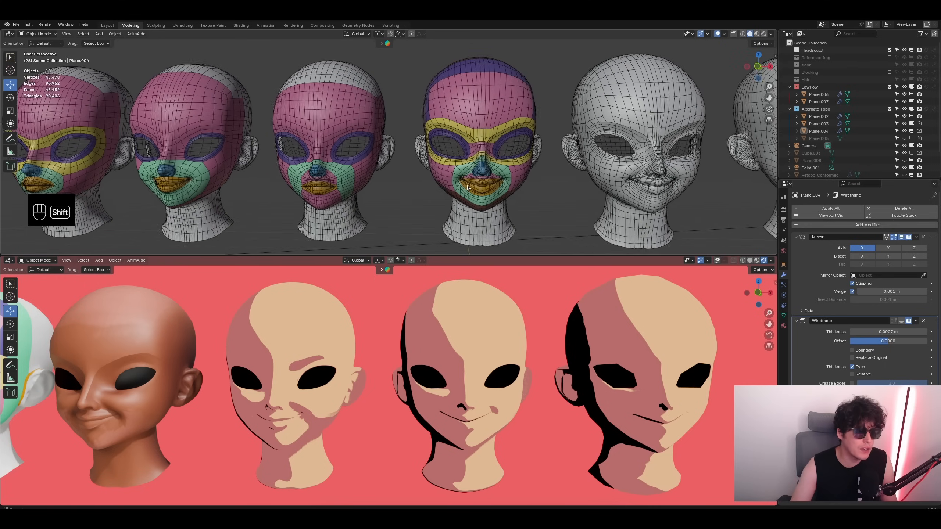
scroll(467, 187, "up", 2)
scroll(452, 147, "up", 3)
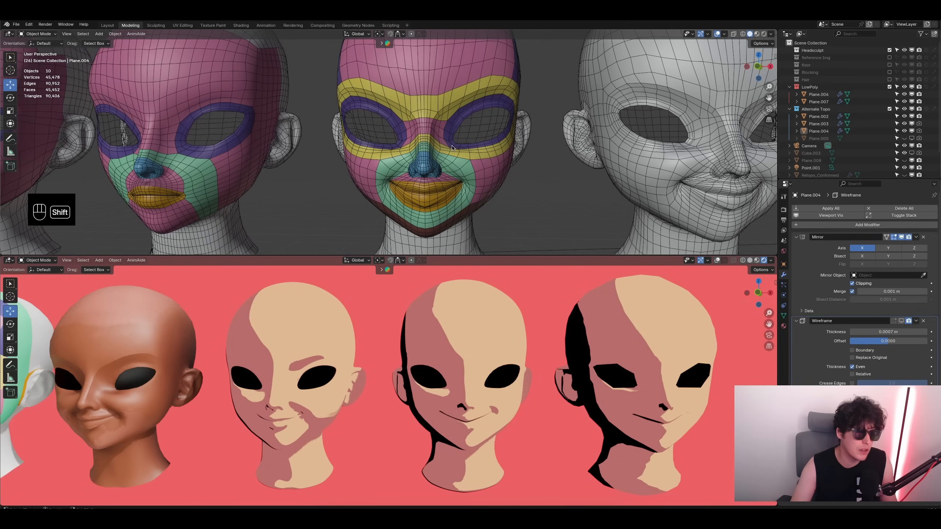